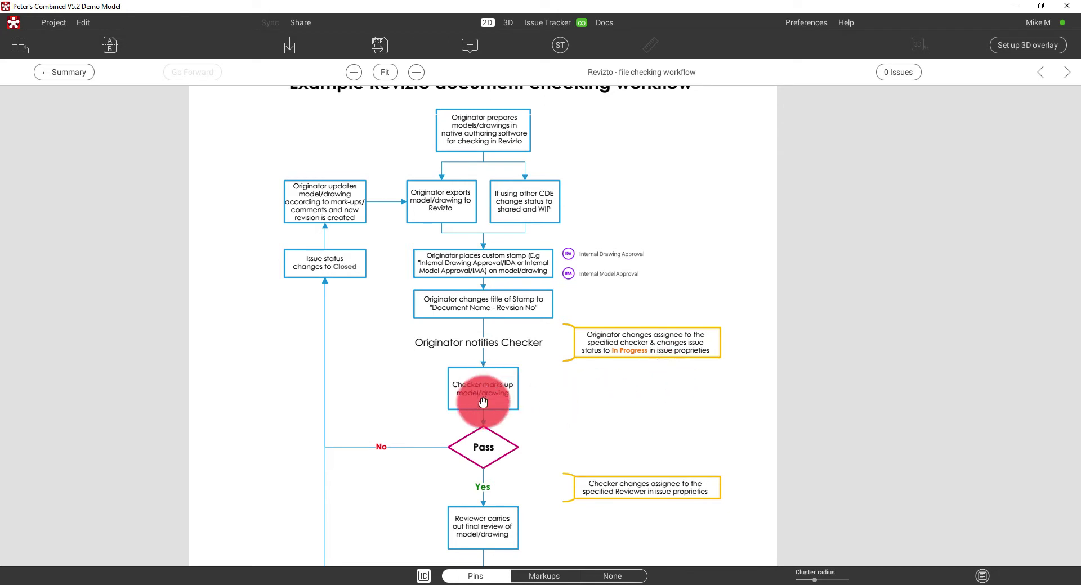
- Examine the upper part of the file checking workflow, from preparing and exporting the model to notifying the checker
scroll(589, 369, down, 2)
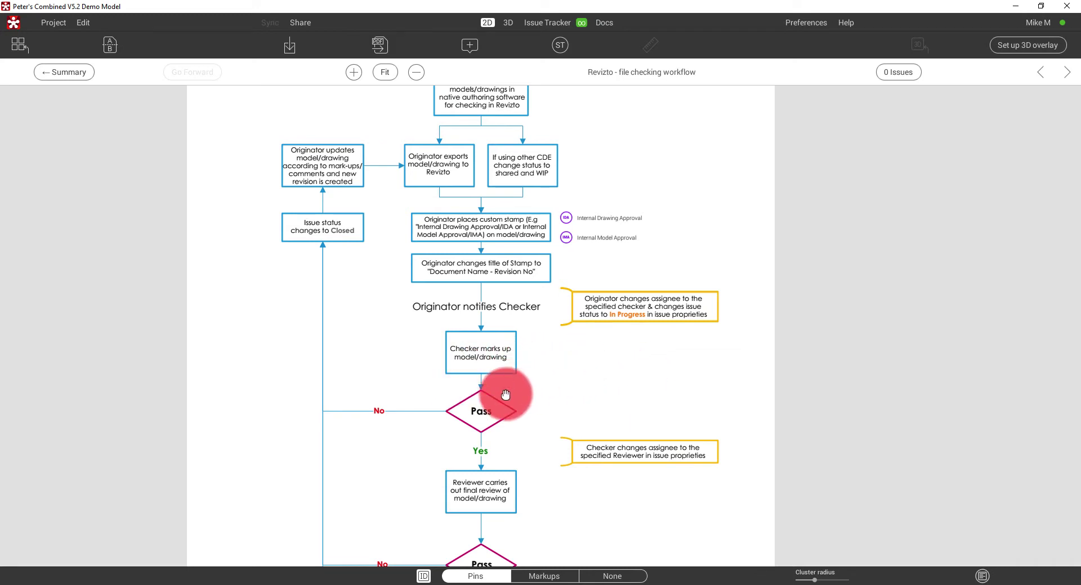
drag(531, 400, 535, 400)
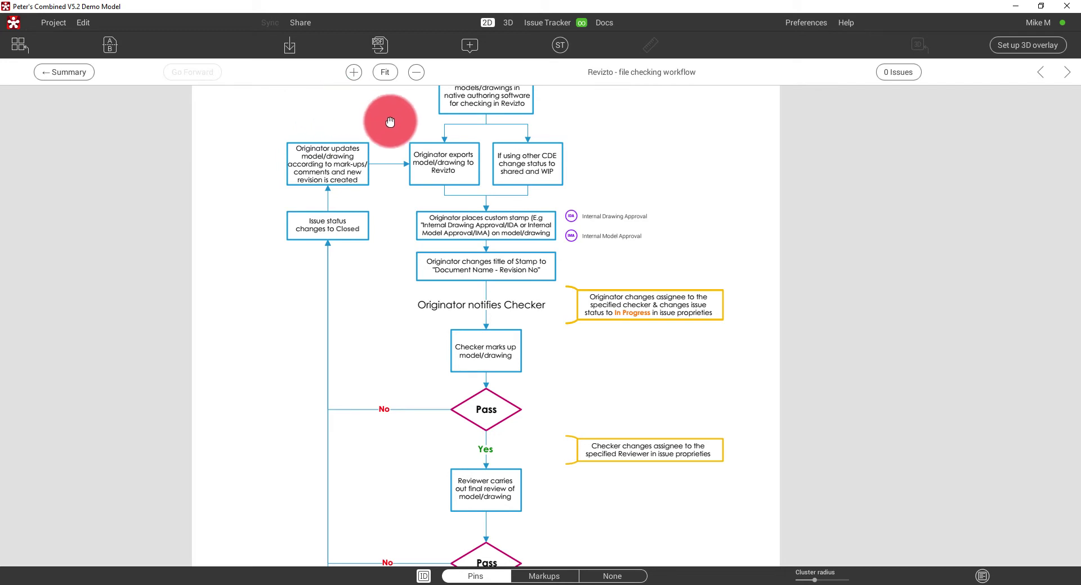
drag(399, 161, 396, 170)
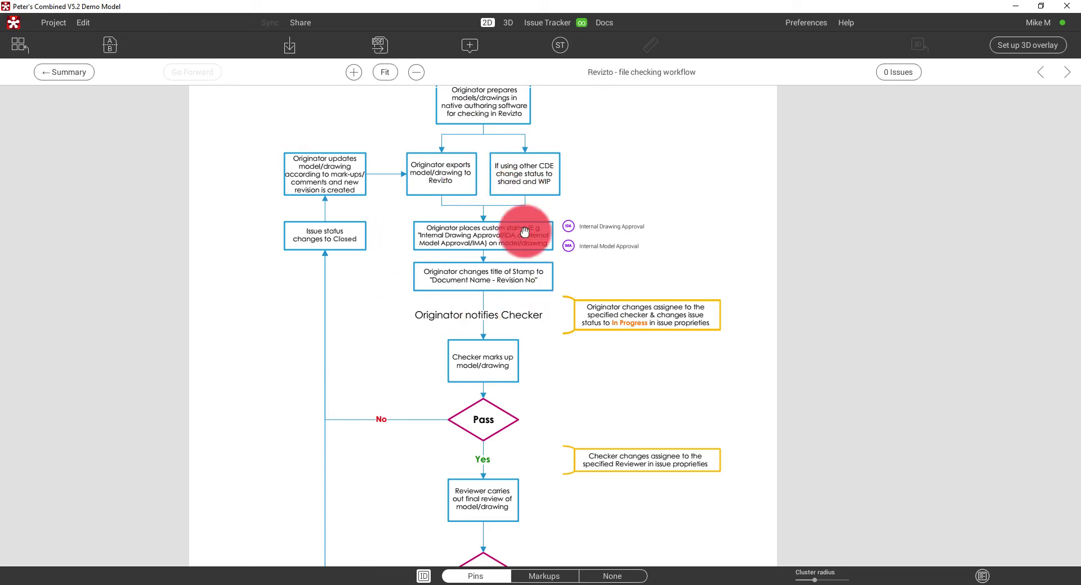
drag(410, 337, 409, 334)
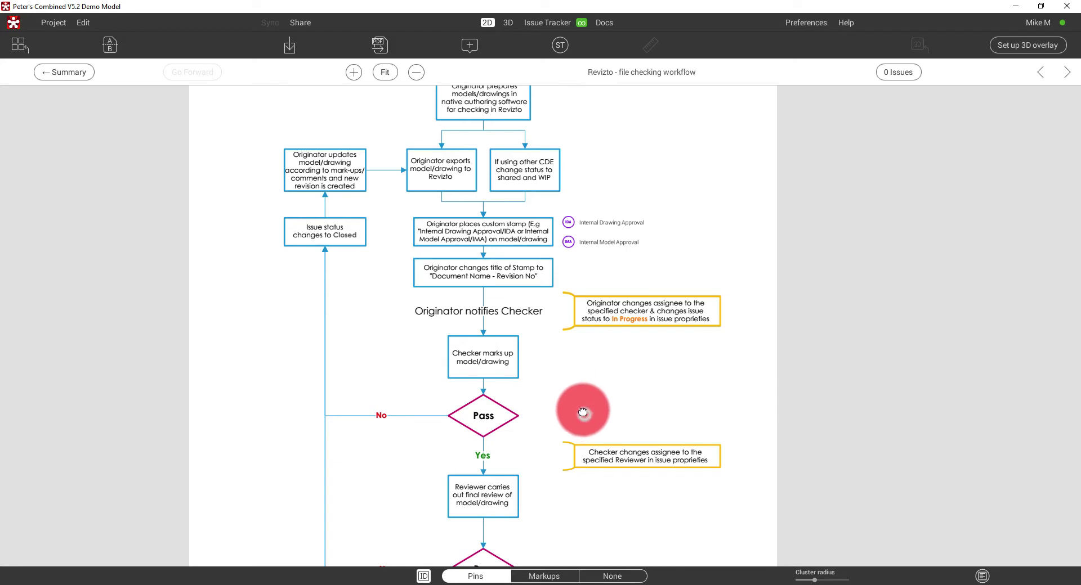
drag(580, 413, 578, 407)
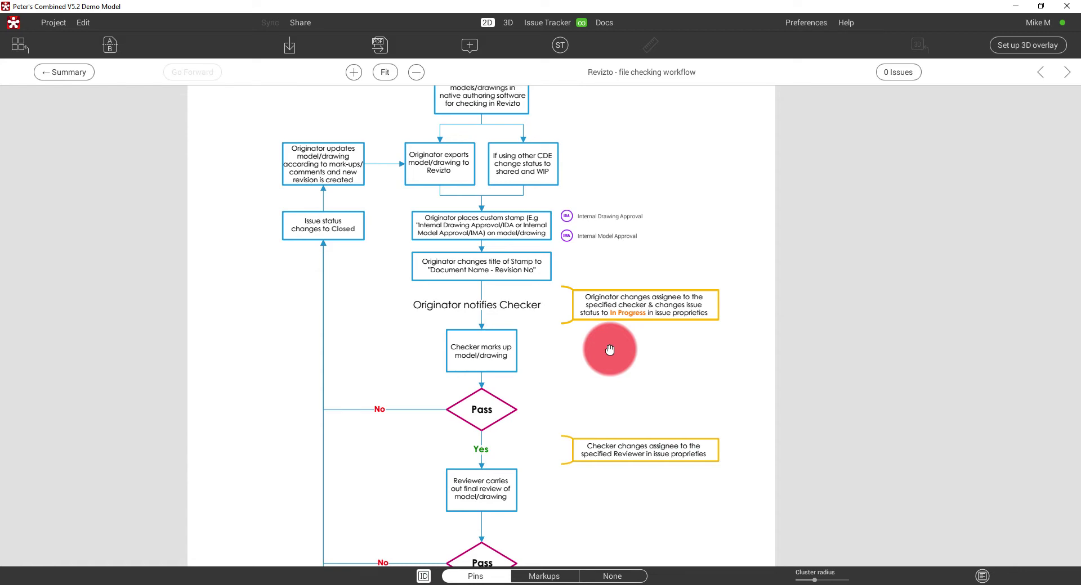
- Examine the checker, reviewer and approver stages of the workflow down to the final status assignment in the CDE
scroll(647, 360, down, 5)
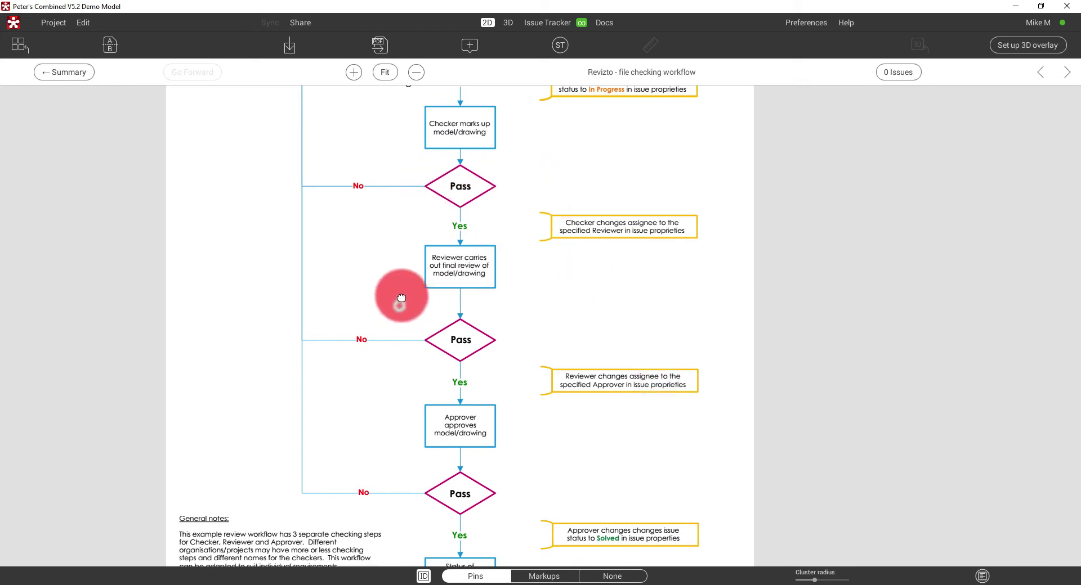
drag(400, 297, 404, 267)
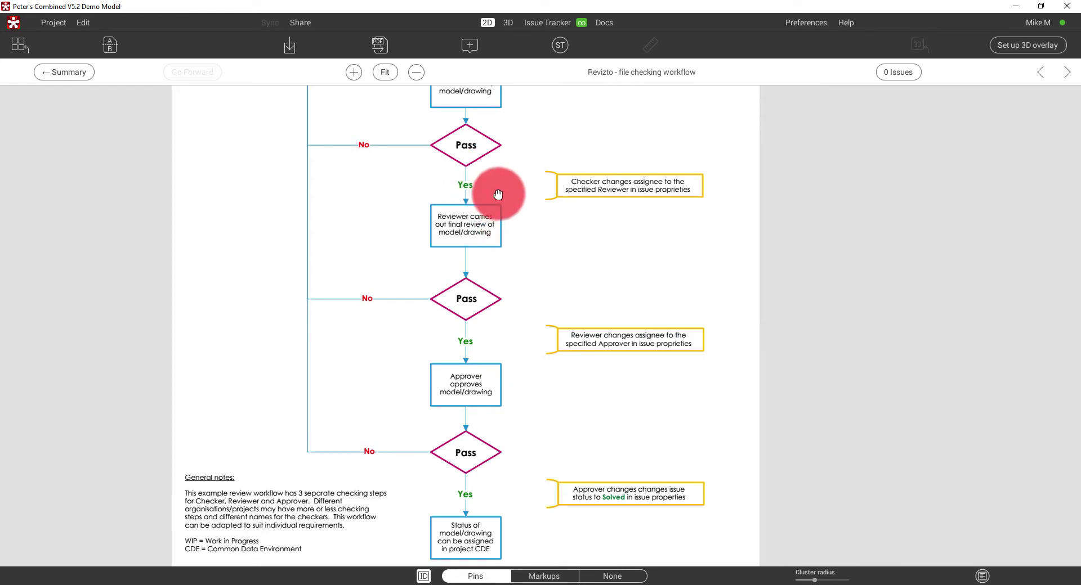
drag(533, 201, 526, 265)
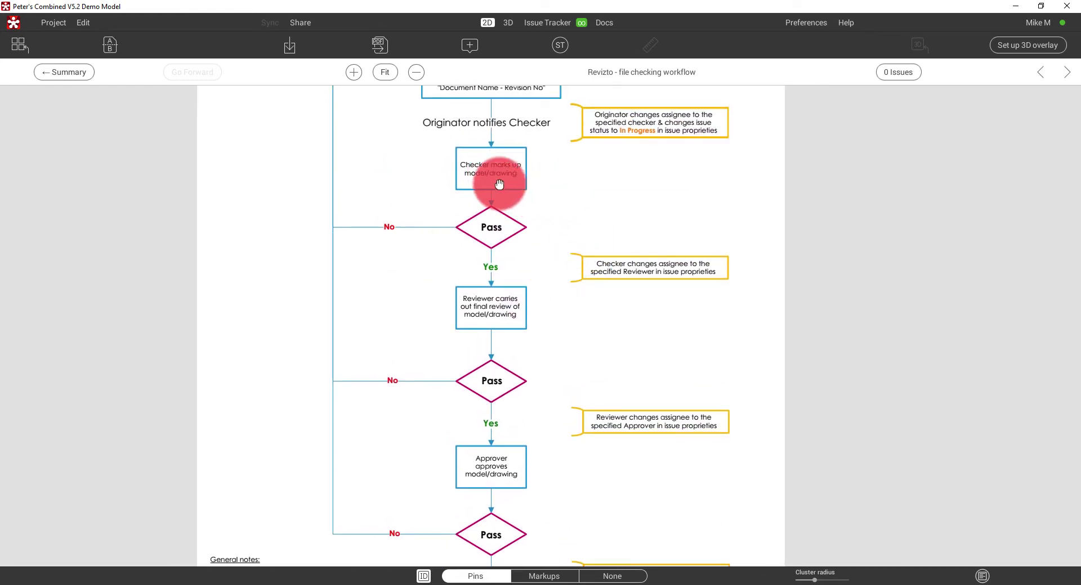
drag(550, 248, 534, 223)
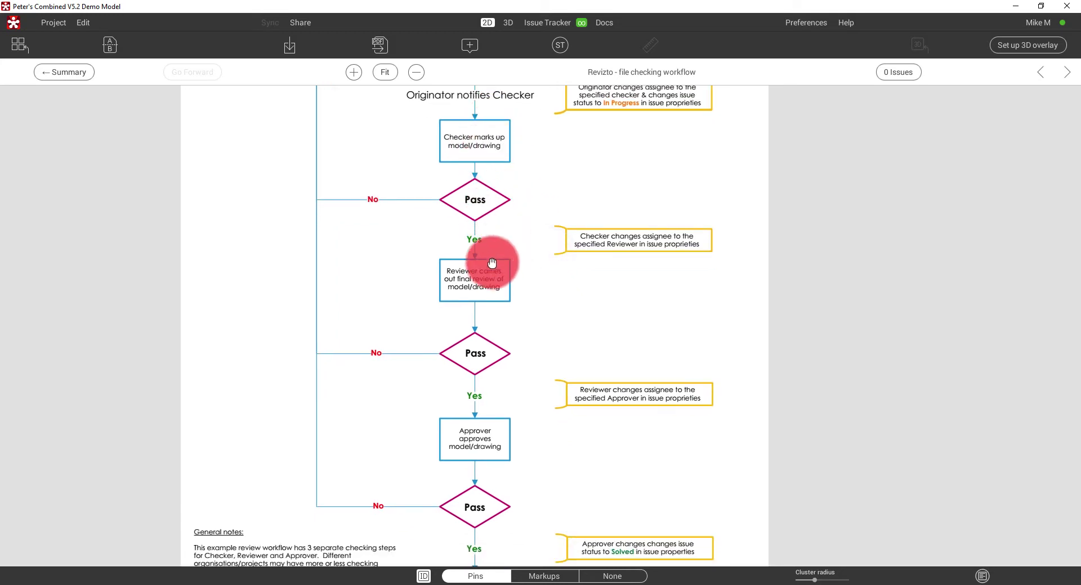
drag(593, 286, 592, 270)
mouse_move(515, 356)
mouse_down()
mouse_move(526, 328)
mouse_move(495, 350)
mouse_move(484, 387)
mouse_move(538, 394)
mouse_move(549, 380)
mouse_up()
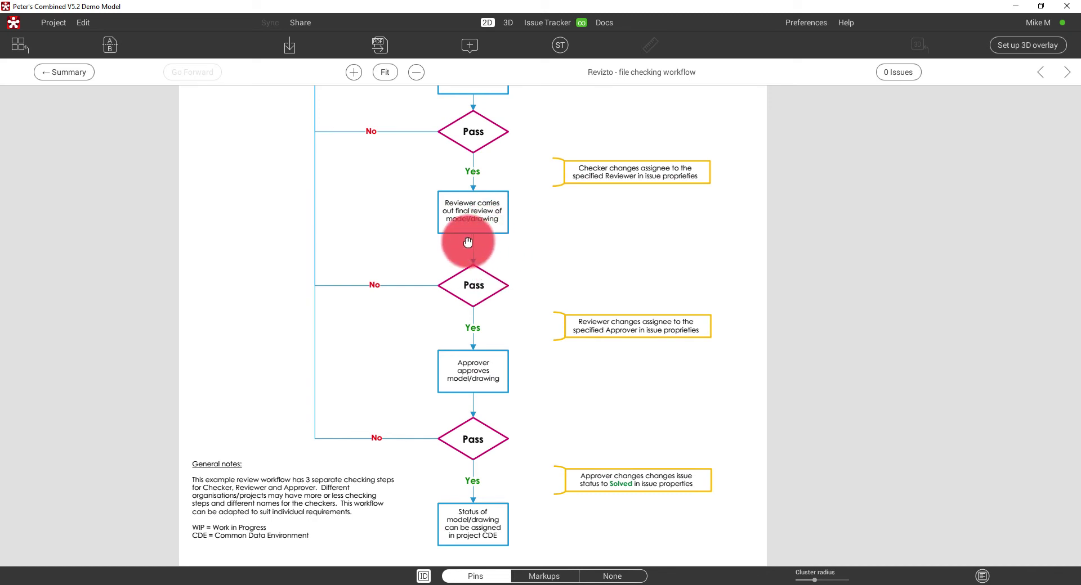
drag(512, 251, 526, 256)
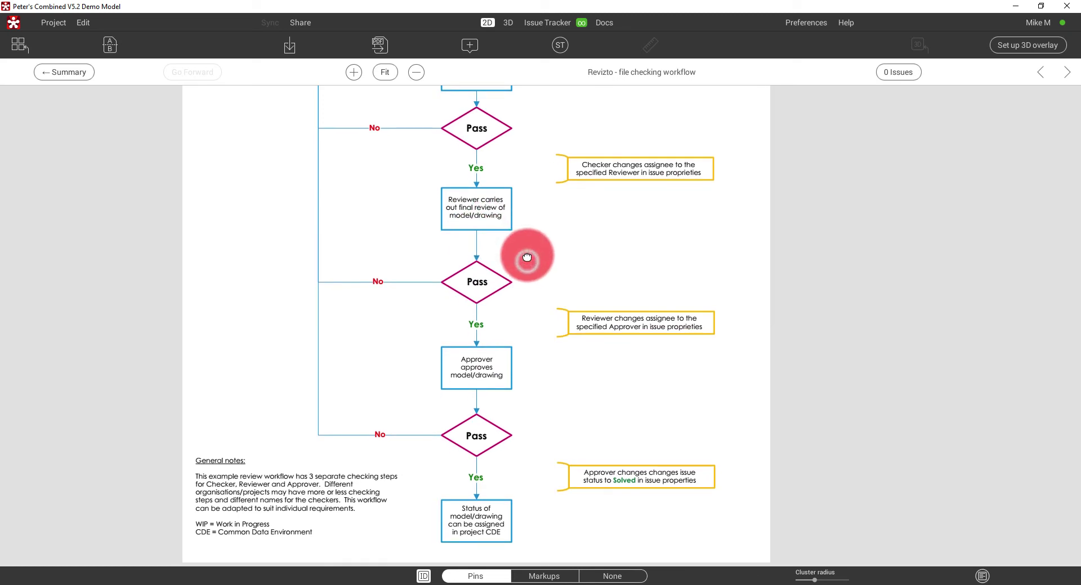
drag(560, 320, 560, 307)
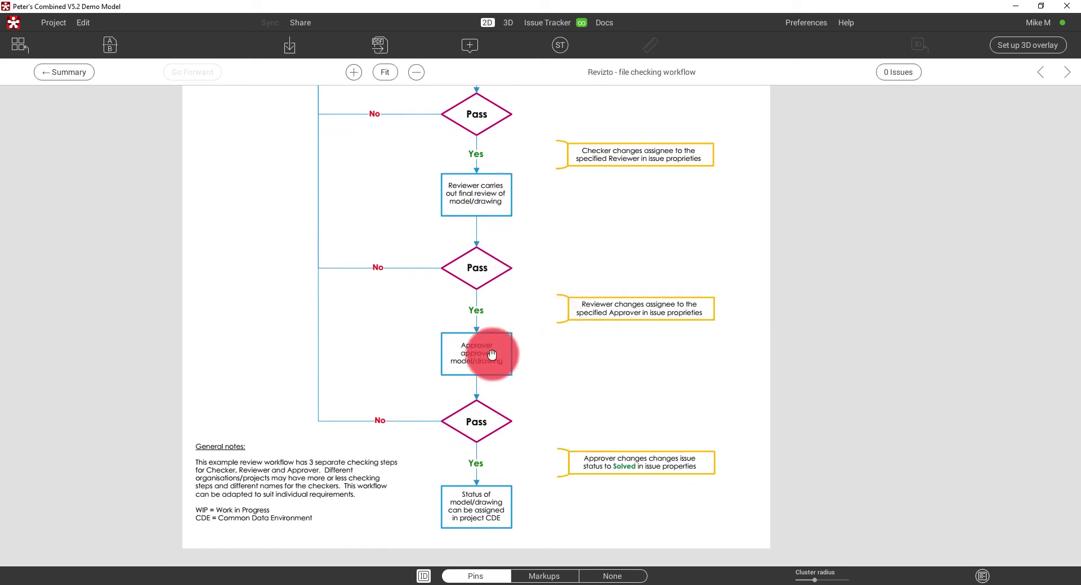
drag(540, 399, 541, 388)
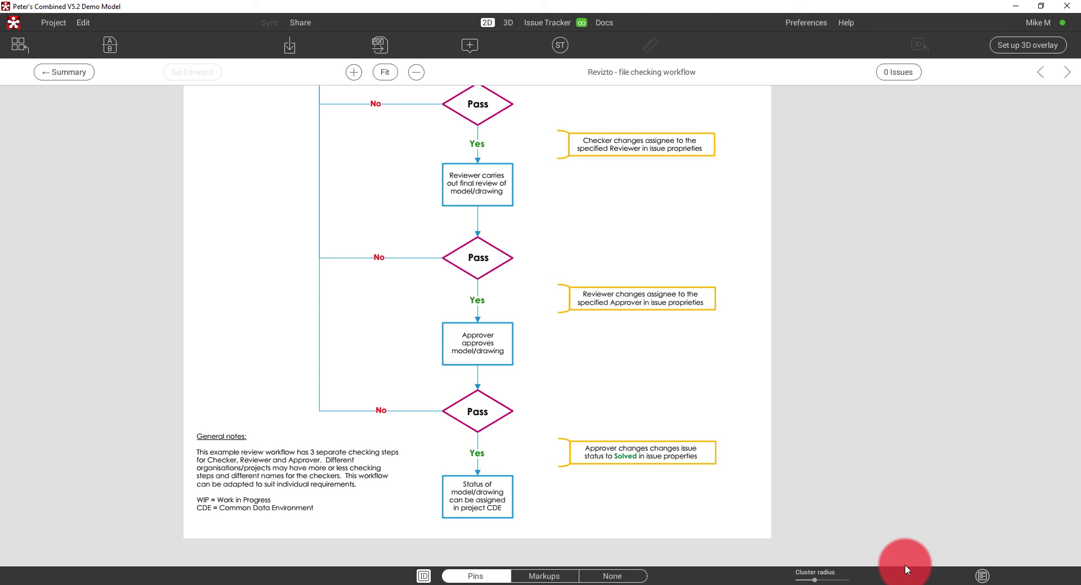
- Switch to Revit and export the 3D model from REVIZTO EXPORT VIEW to the linked Revizto project
click(1015, 6)
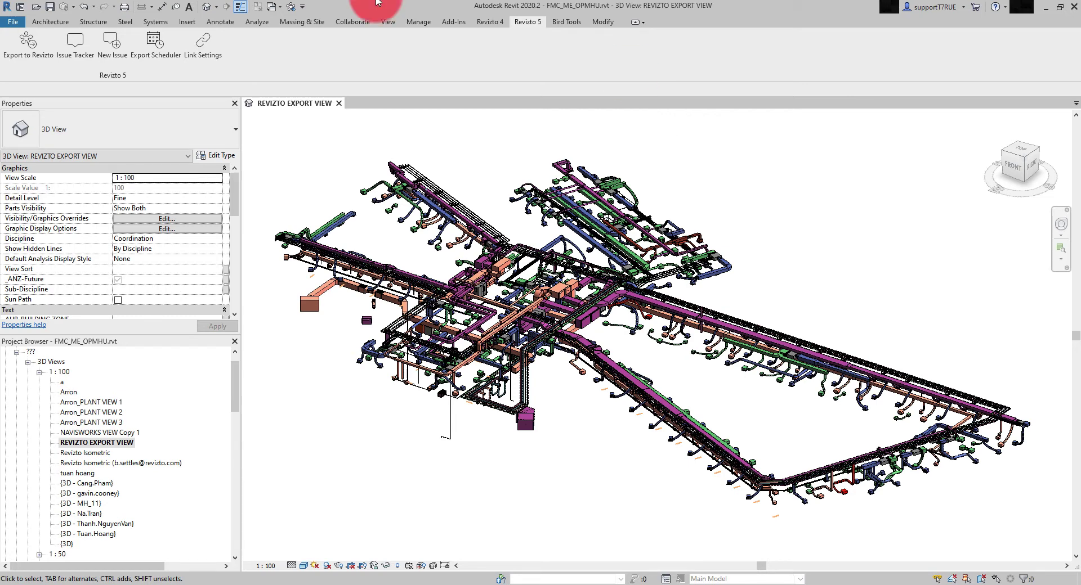
click(42, 49)
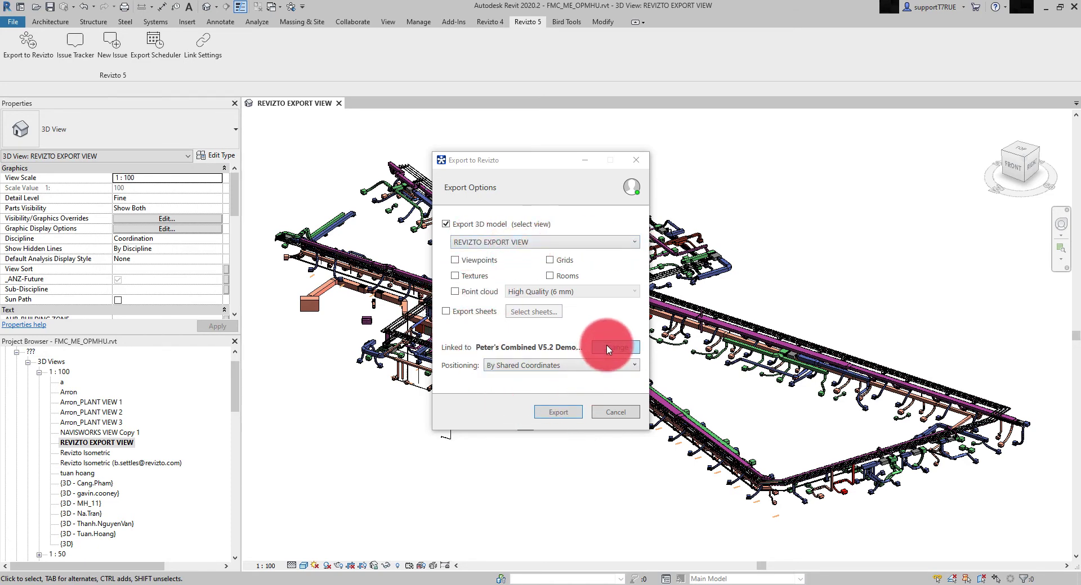
click(559, 412)
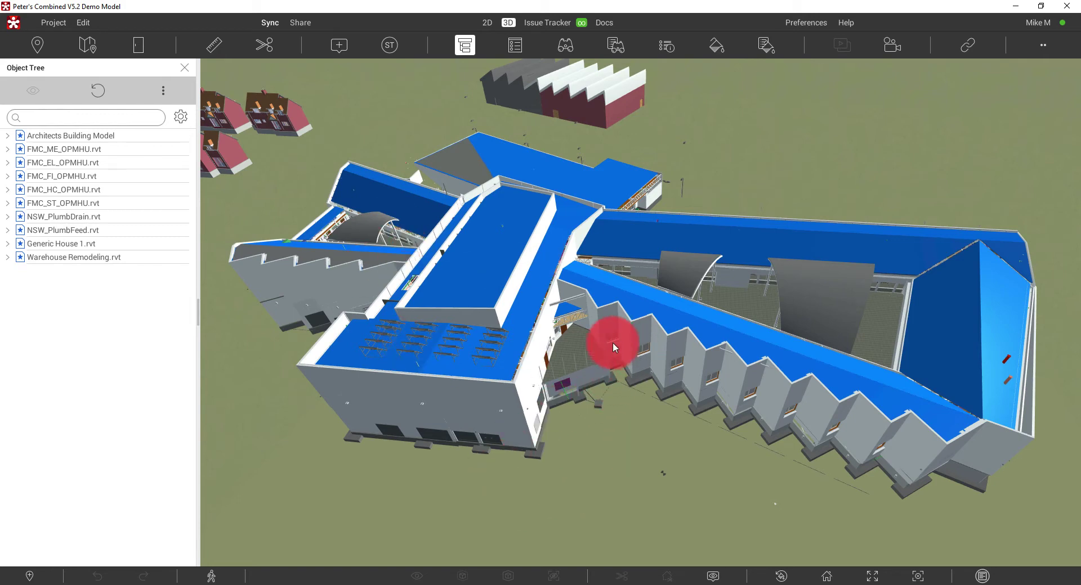
- Check the export and sync details of the FMC_ME_OPMHU.rvt scene and its Mechanical Model link in Scenes and Scheduler
drag(525, 274, 550, 264)
click(266, 37)
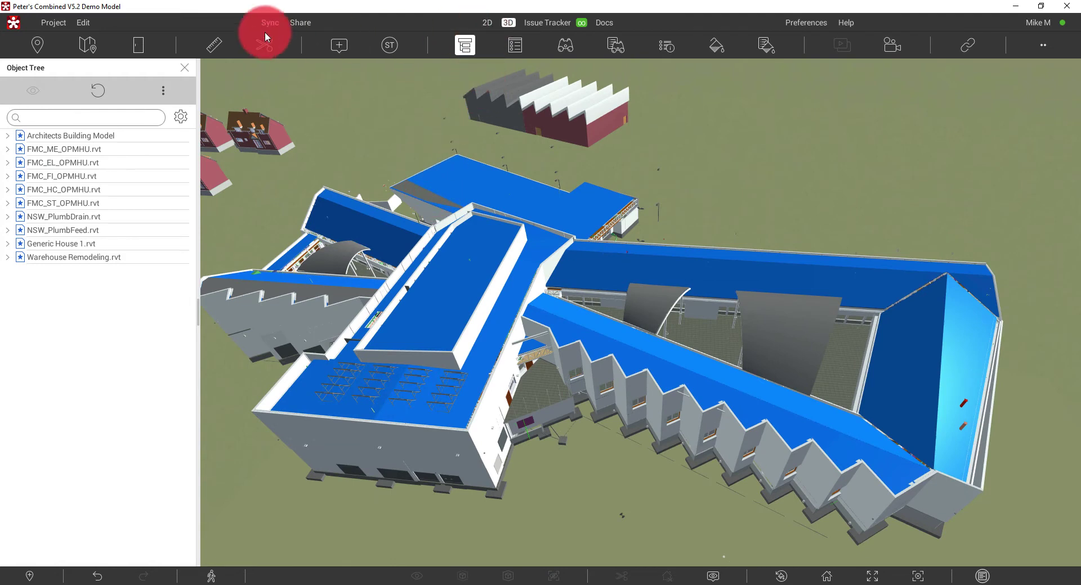
click(83, 22)
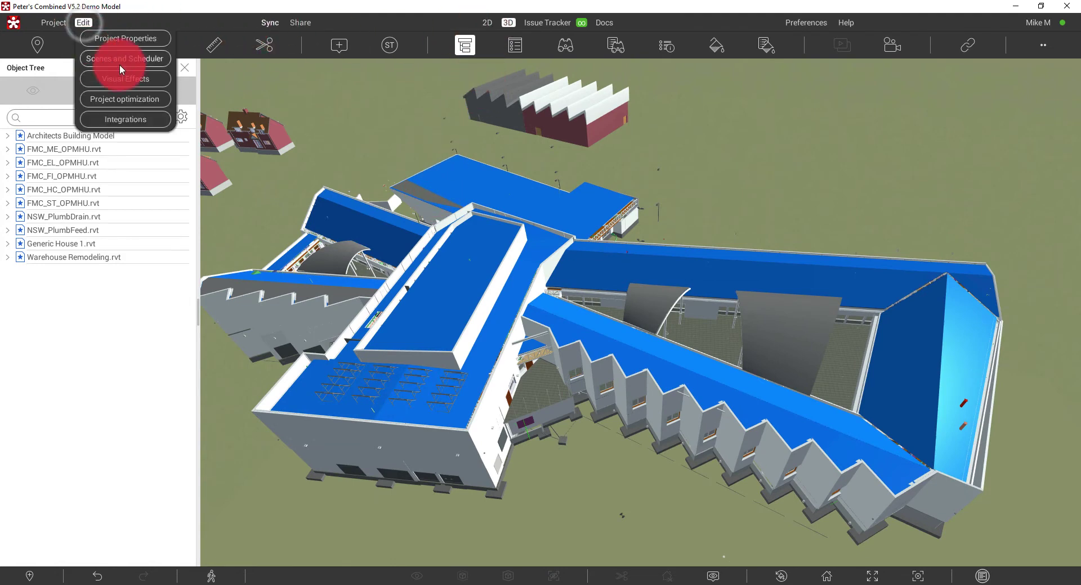
click(128, 58)
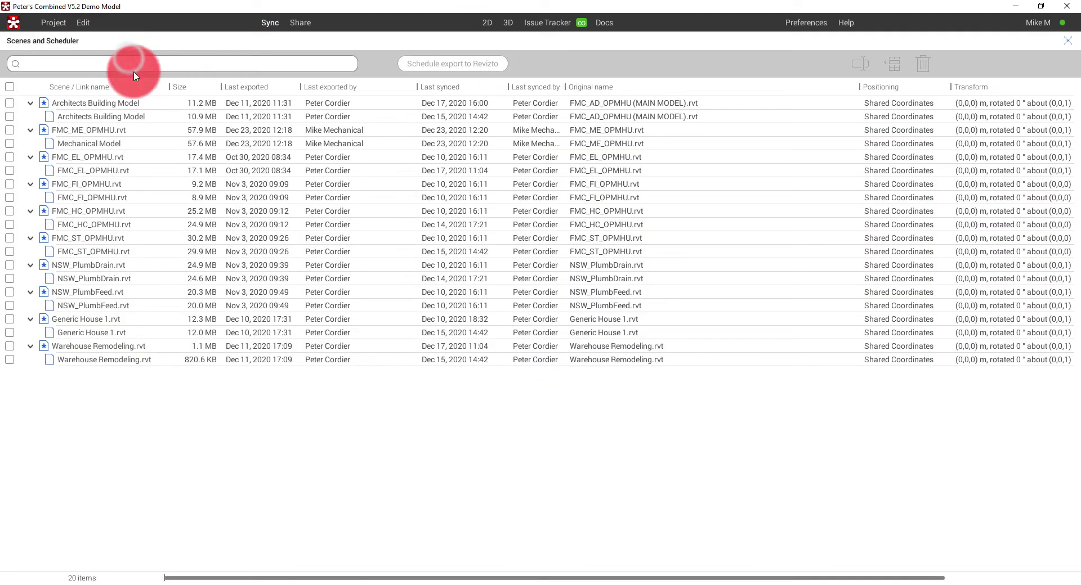
click(128, 276)
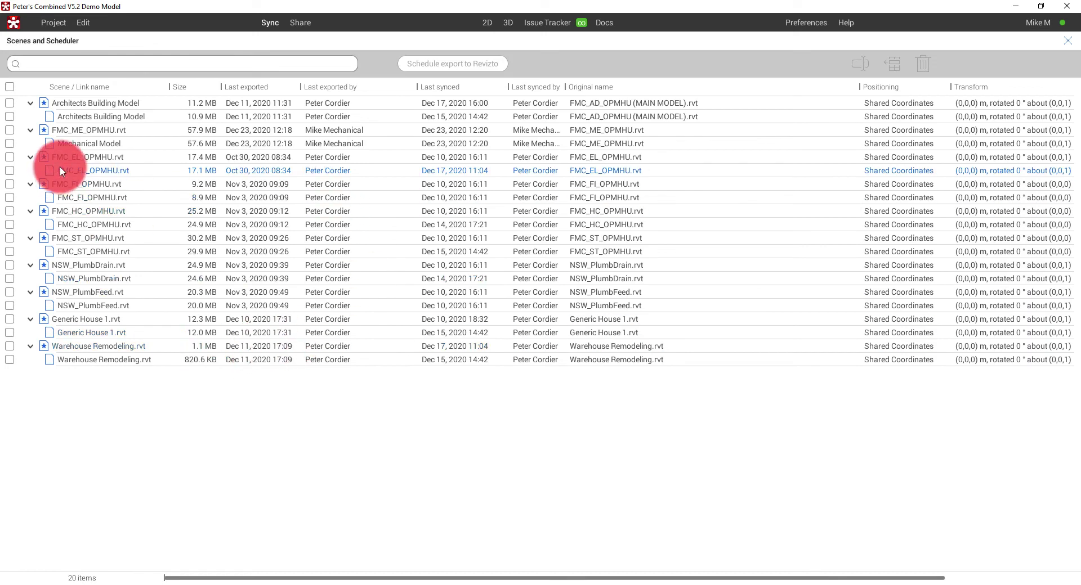
click(78, 133)
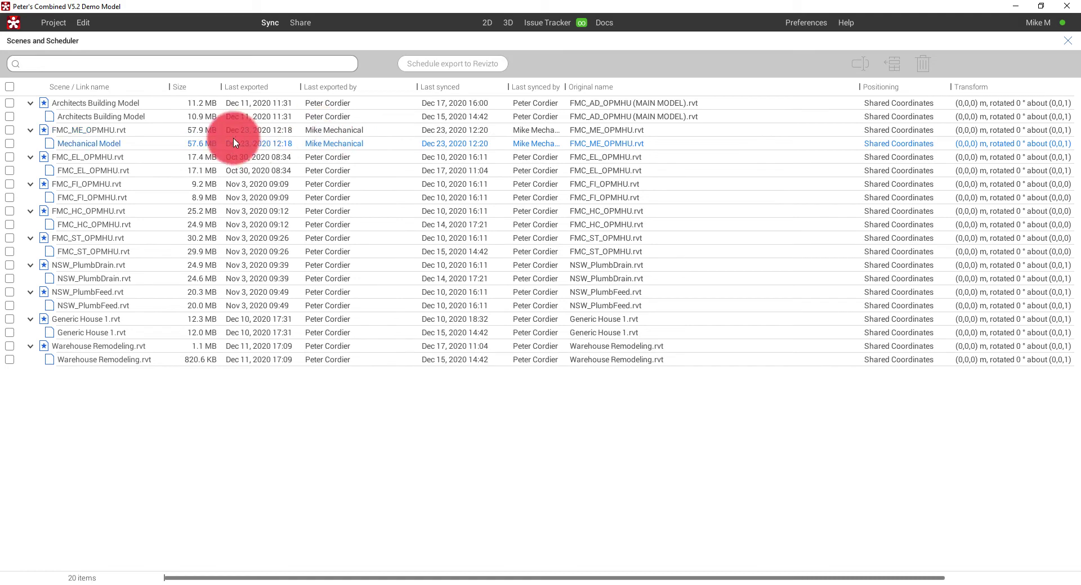
click(321, 143)
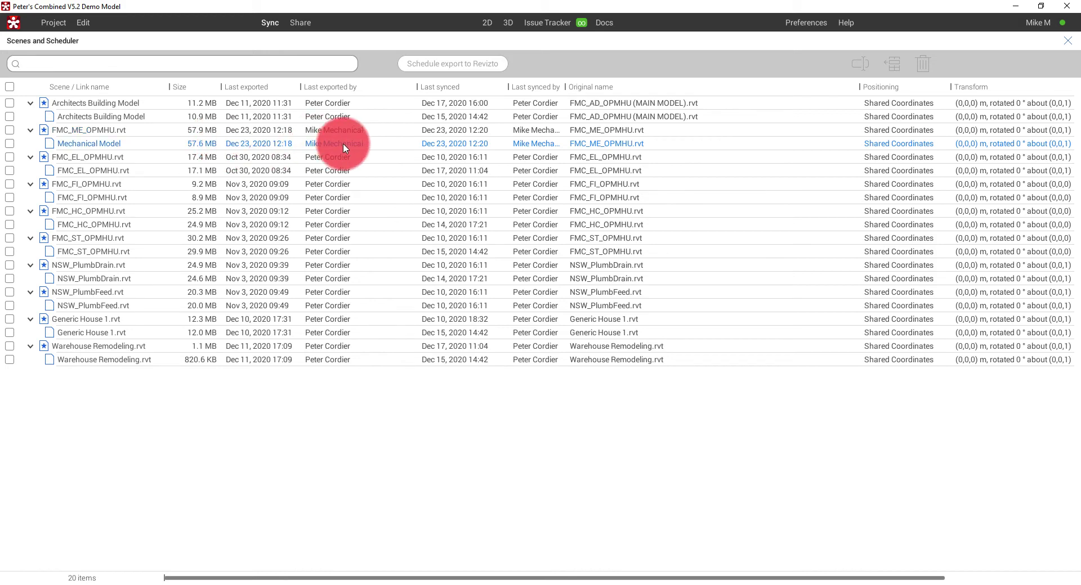
click(278, 134)
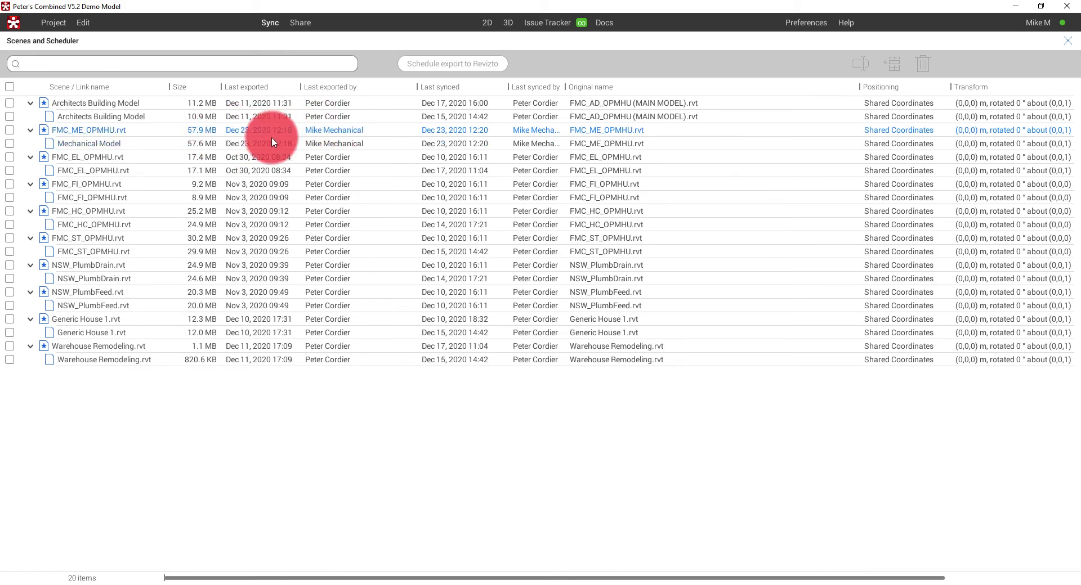
click(269, 142)
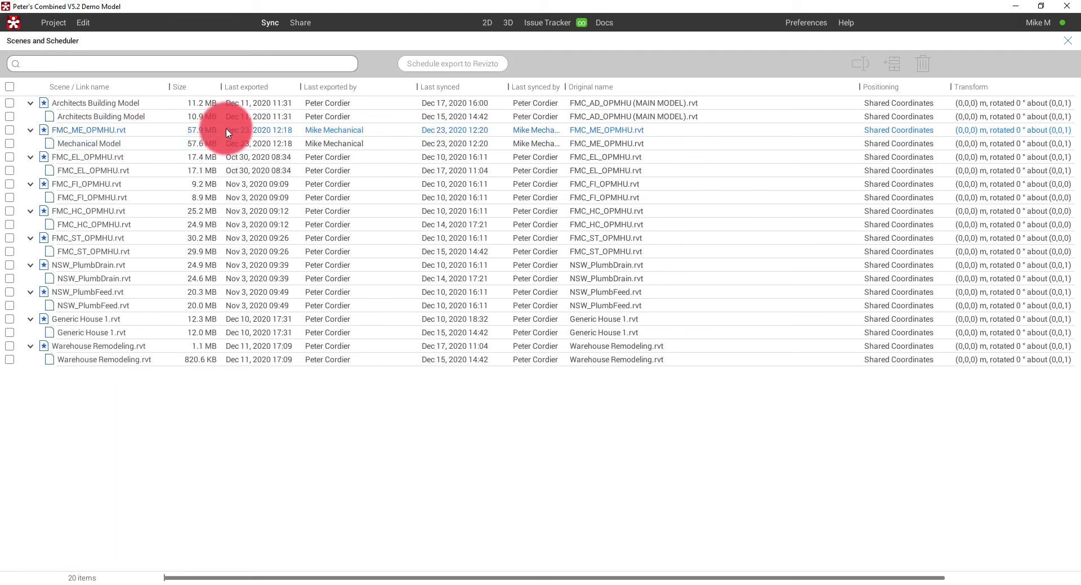
click(20, 133)
click(203, 145)
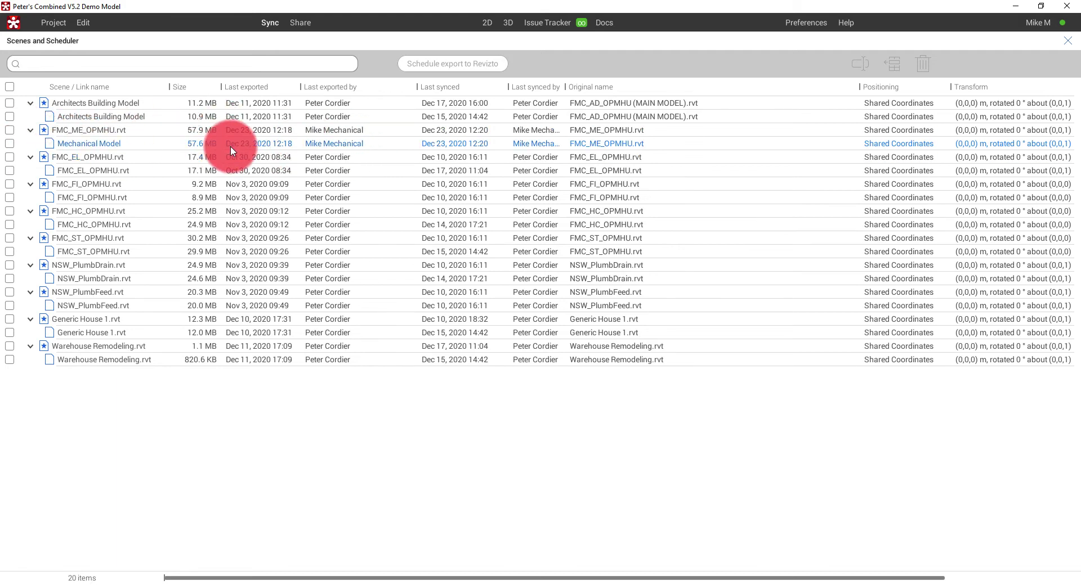
click(1068, 41)
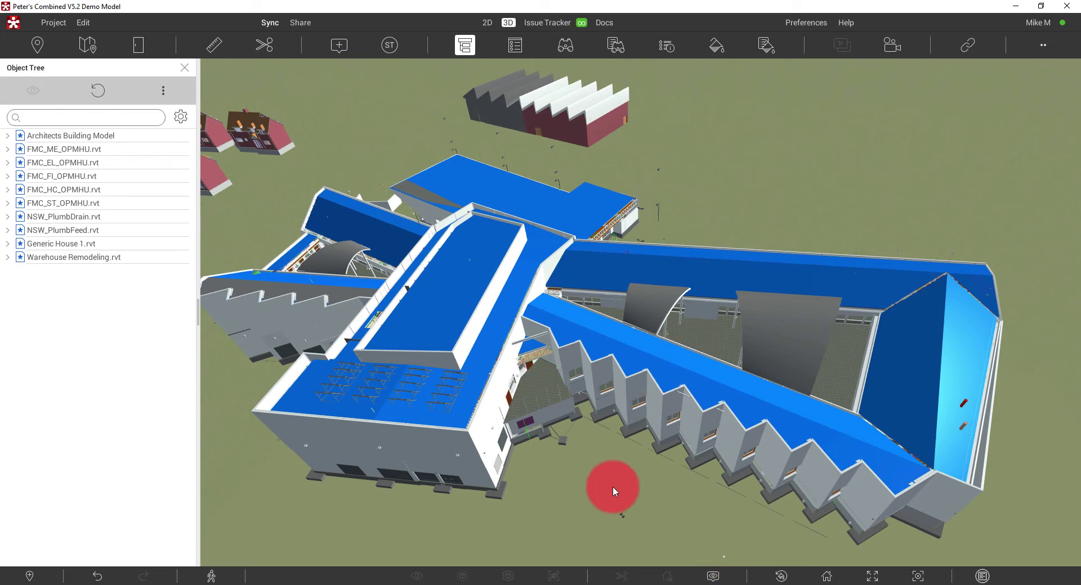
- Isolate the FMC_ME_OPMHU.rvt model in transparency and clear the selection
click(78, 205)
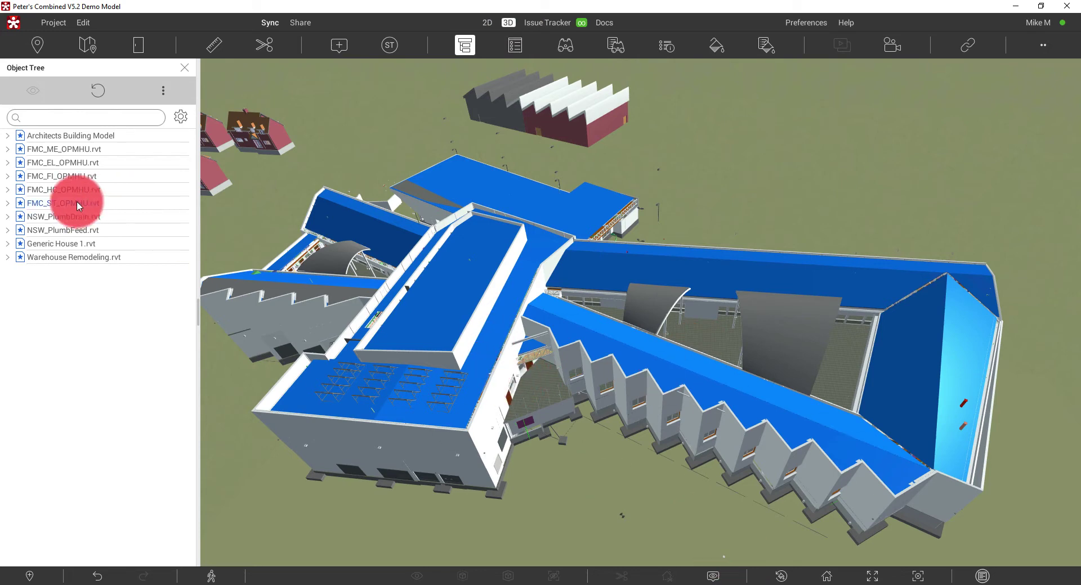
right_click(57, 155)
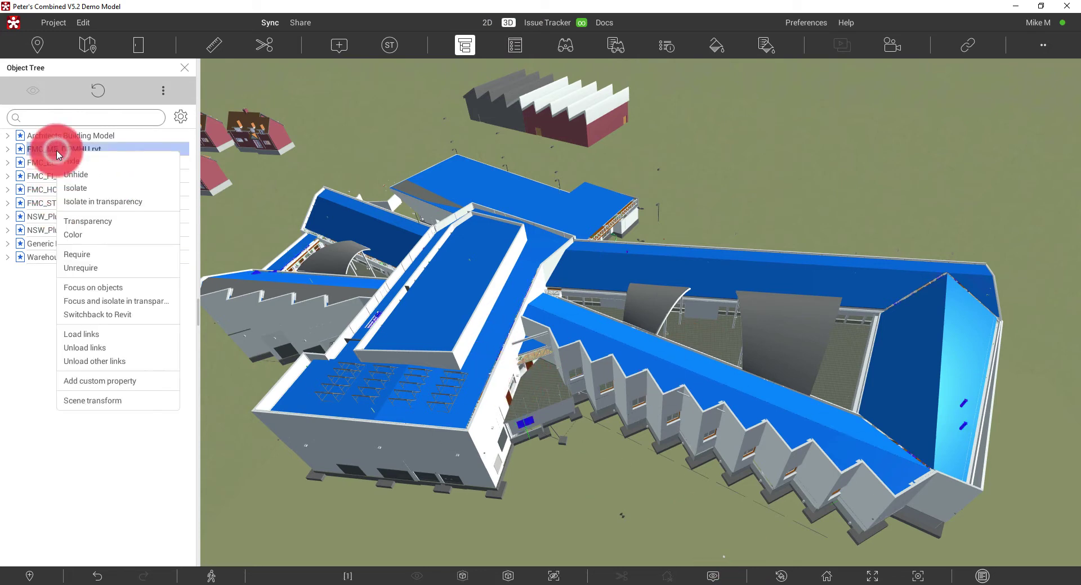
click(96, 204)
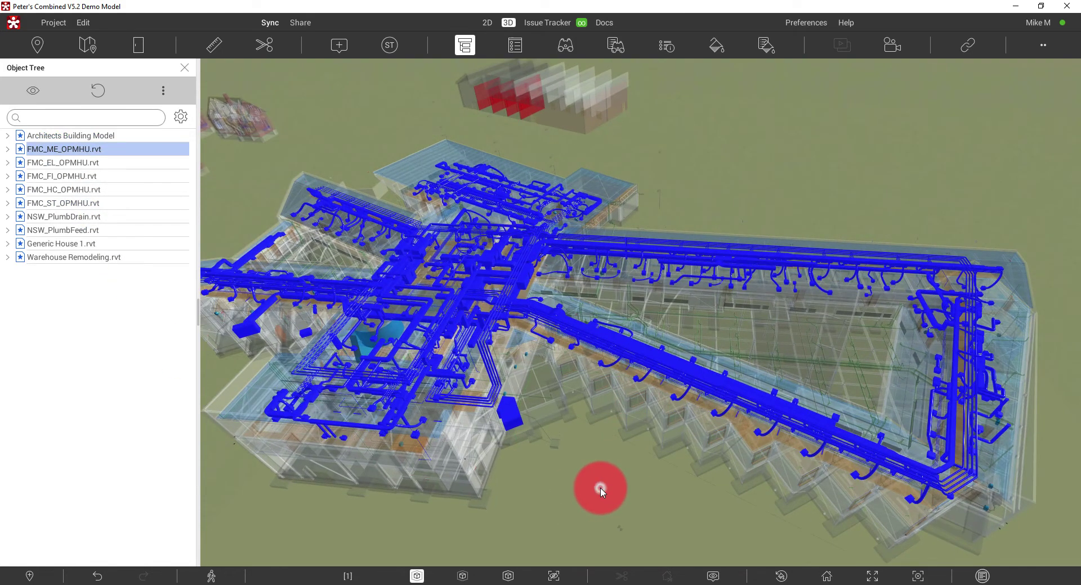
click(601, 488)
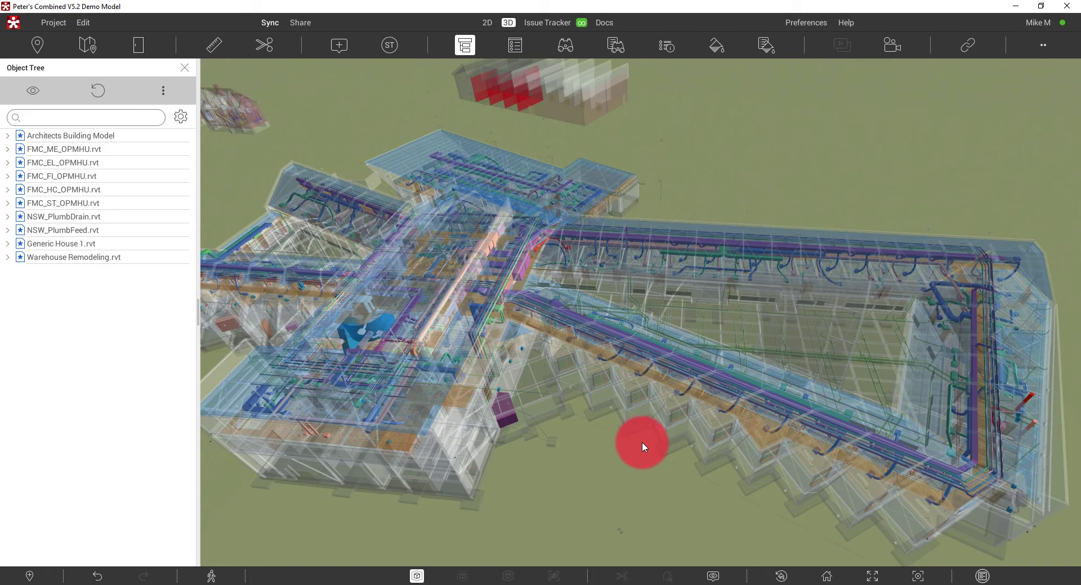
- Place an Internal Model Approval stamp from the 1.2 Document Approval category on the mechanical model near where the building wings meet
click(393, 46)
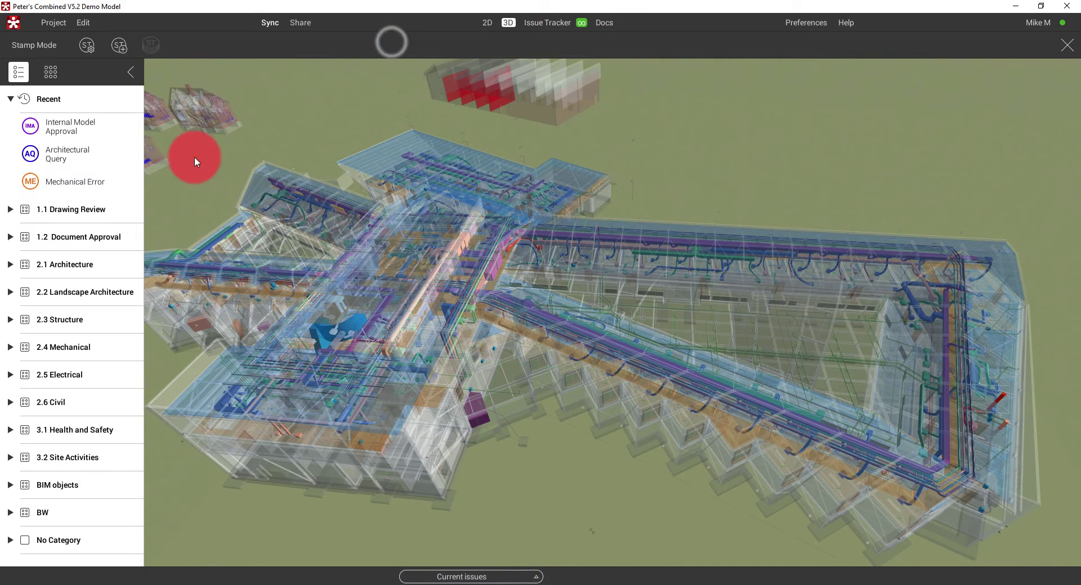
click(11, 99)
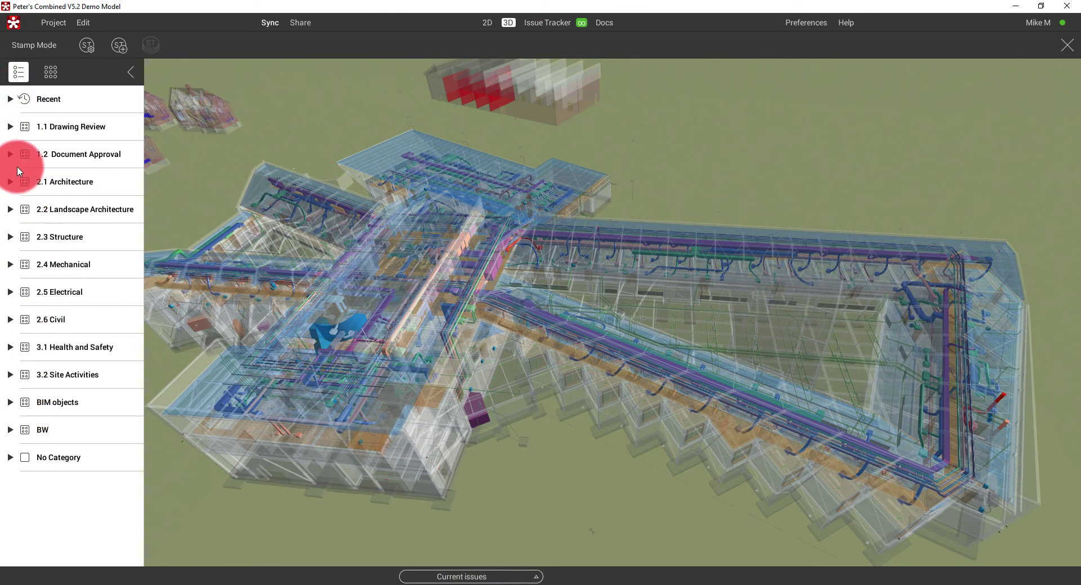
click(11, 154)
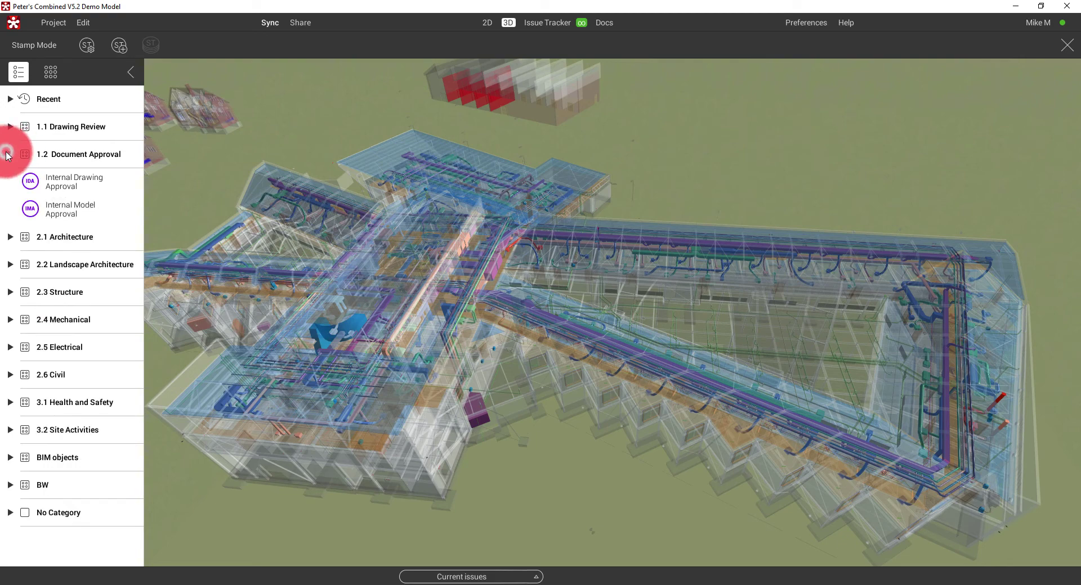
click(62, 208)
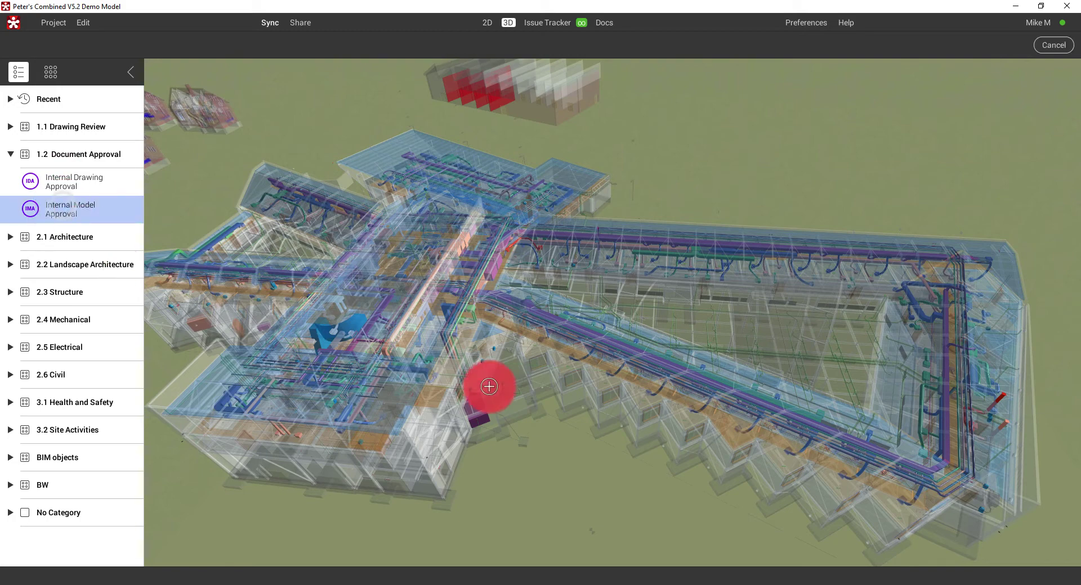
click(500, 336)
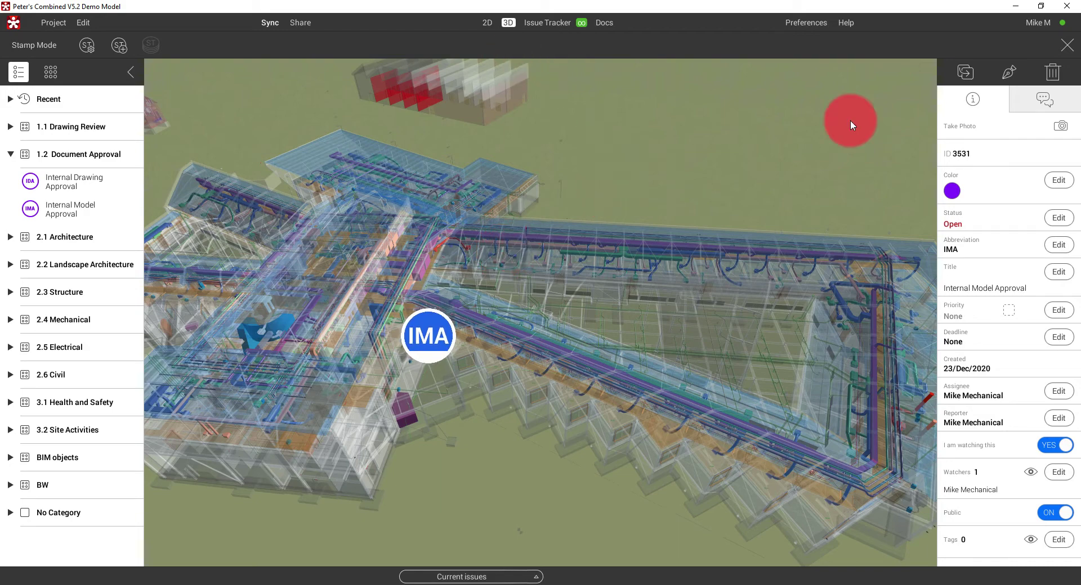
- Retitle the mechanical model's stamp issue in the Issue Tracker as "Internal Model Approval - FMC_ME_OPMHU"
click(545, 24)
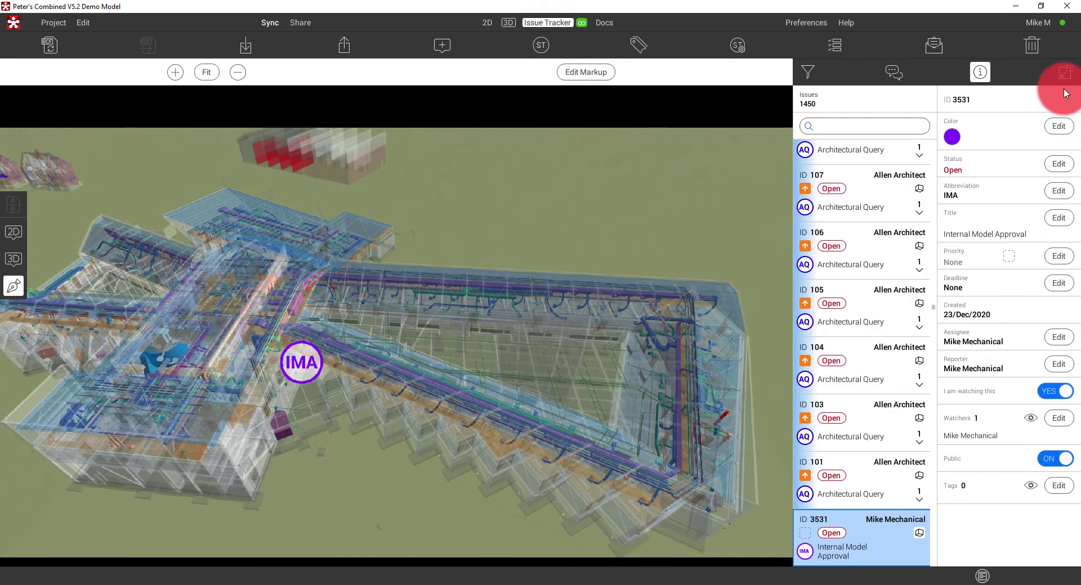
click(1056, 223)
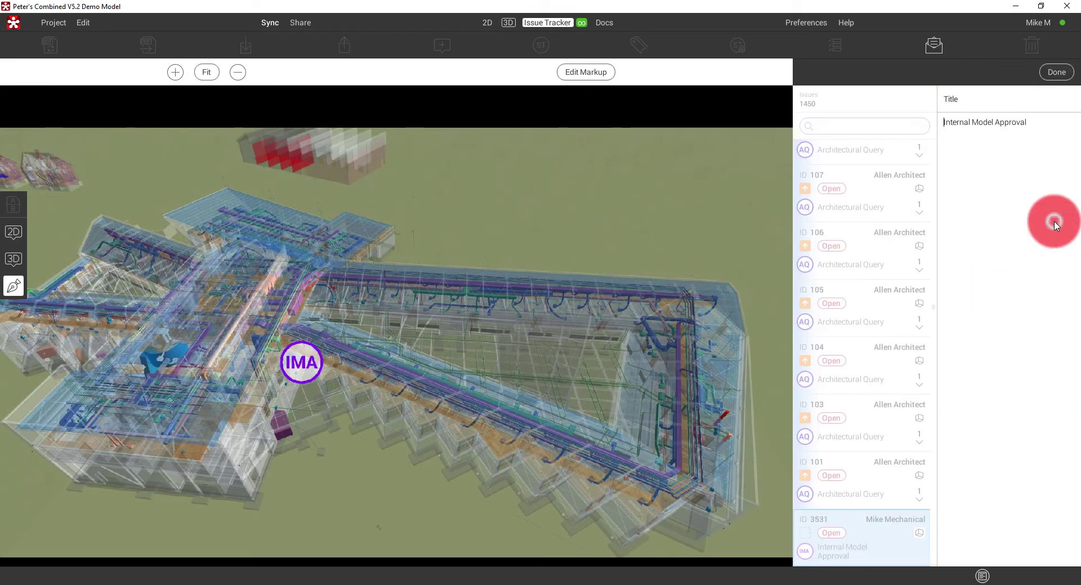
click(1025, 125)
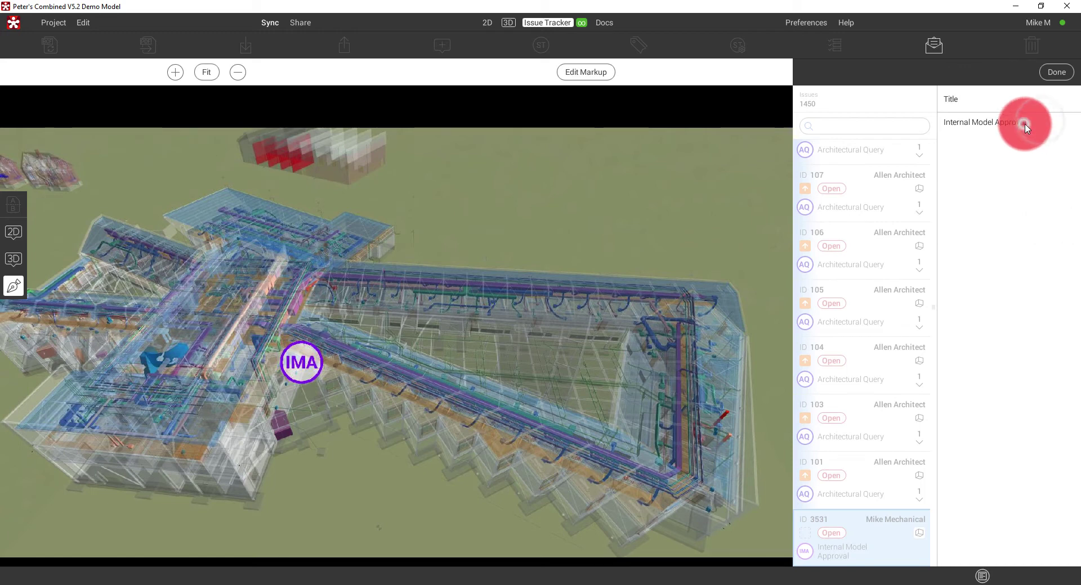
click(1031, 125)
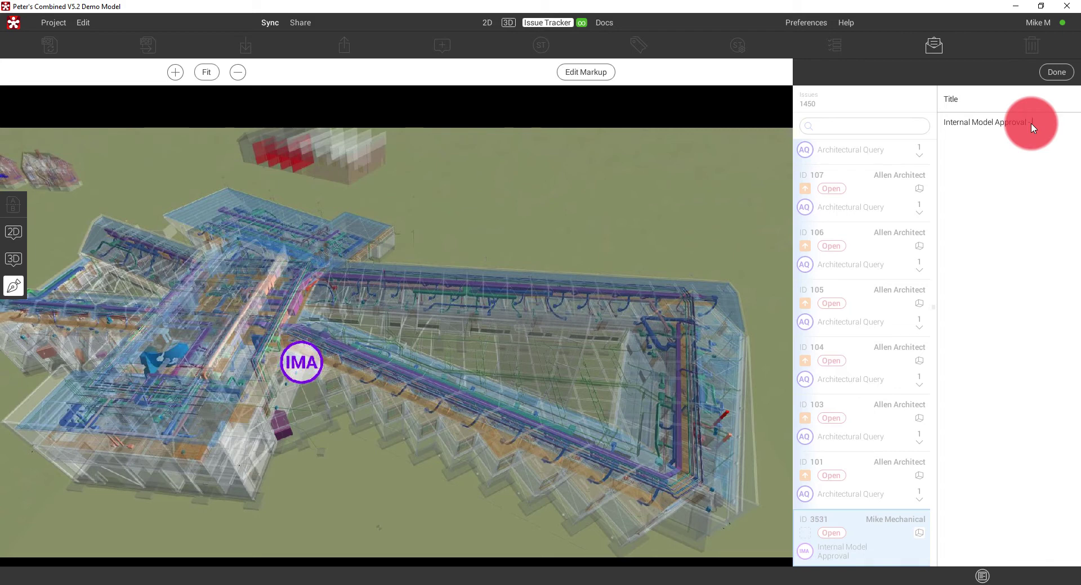
text(-)
text(FMC_ME_OPMHU)
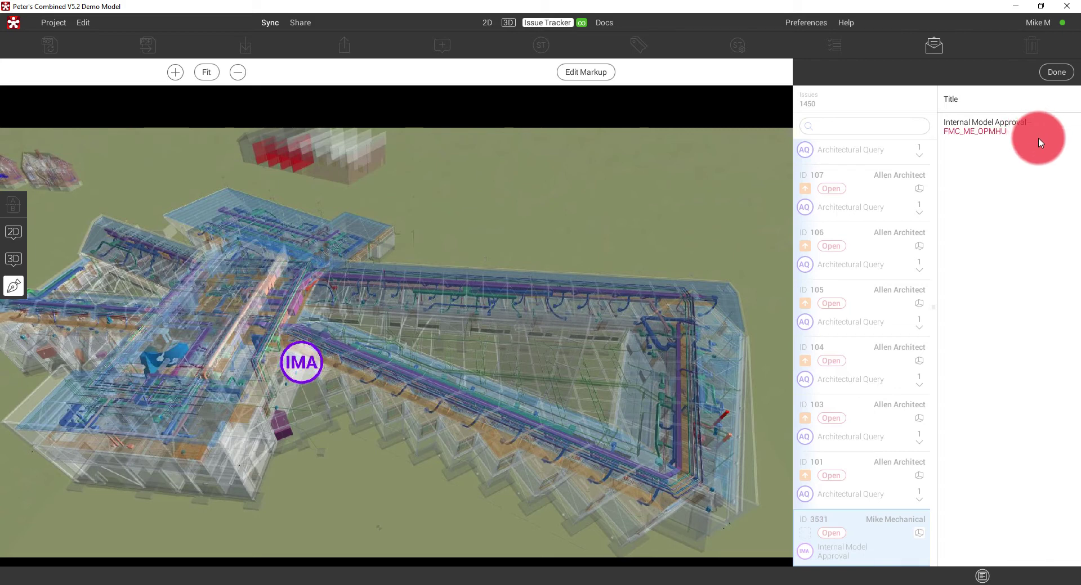
drag(990, 107, 1020, 137)
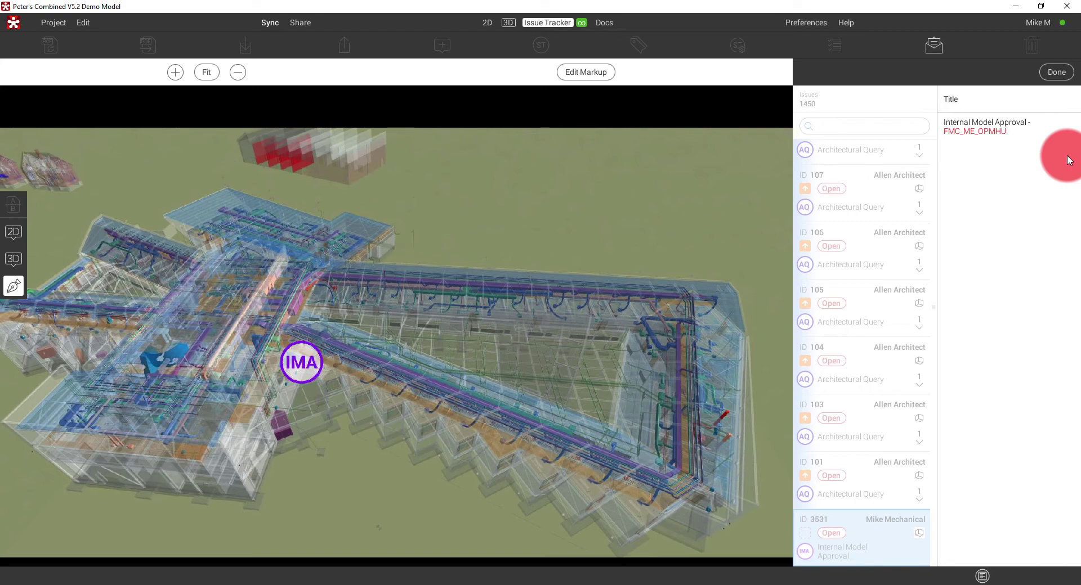
click(1058, 72)
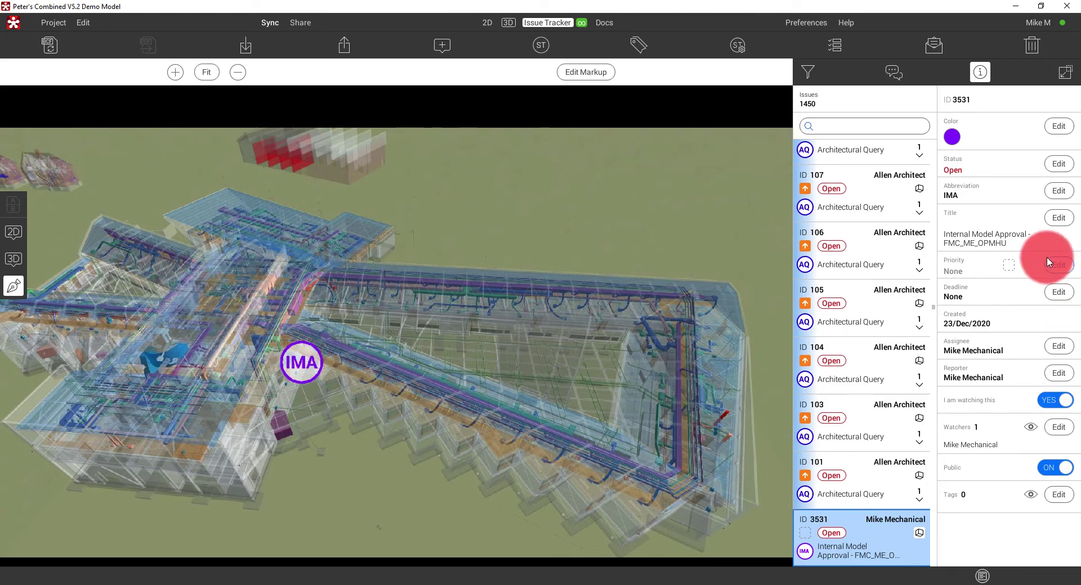
- Set the model approval issue's status to In Progress and assign it to the architect
click(1059, 164)
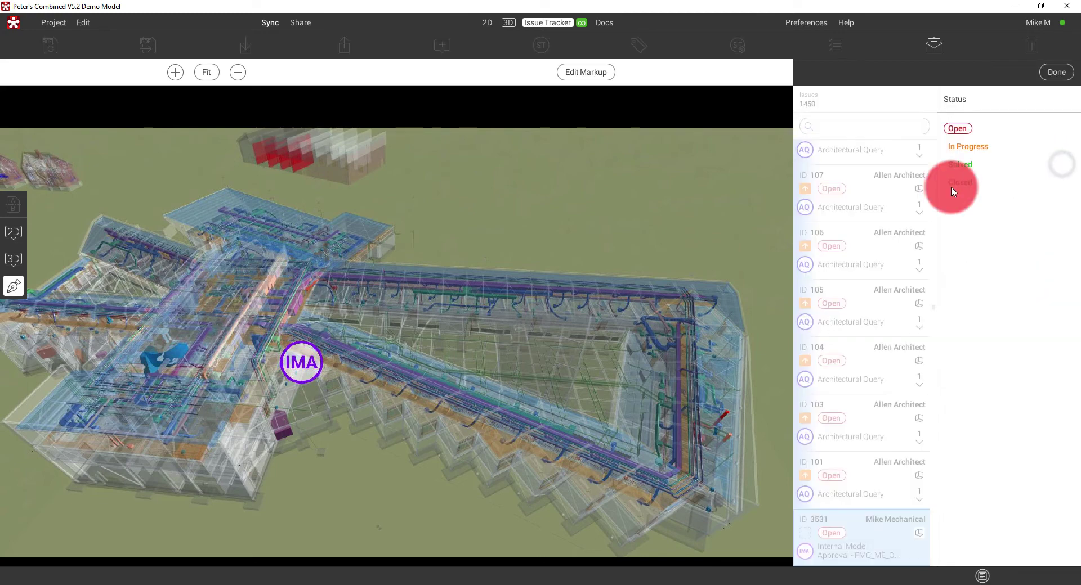
click(964, 147)
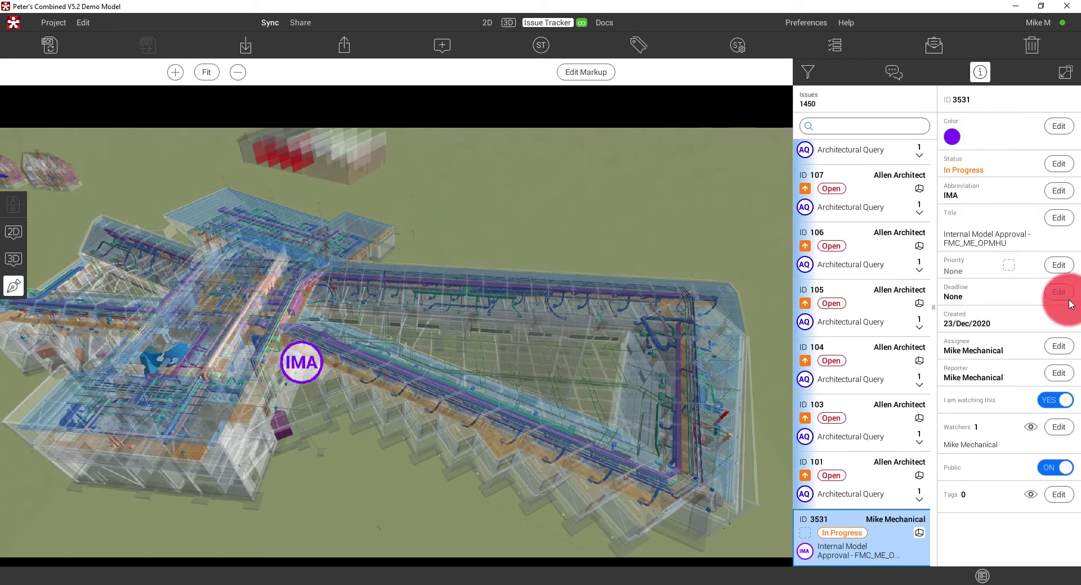
click(1058, 353)
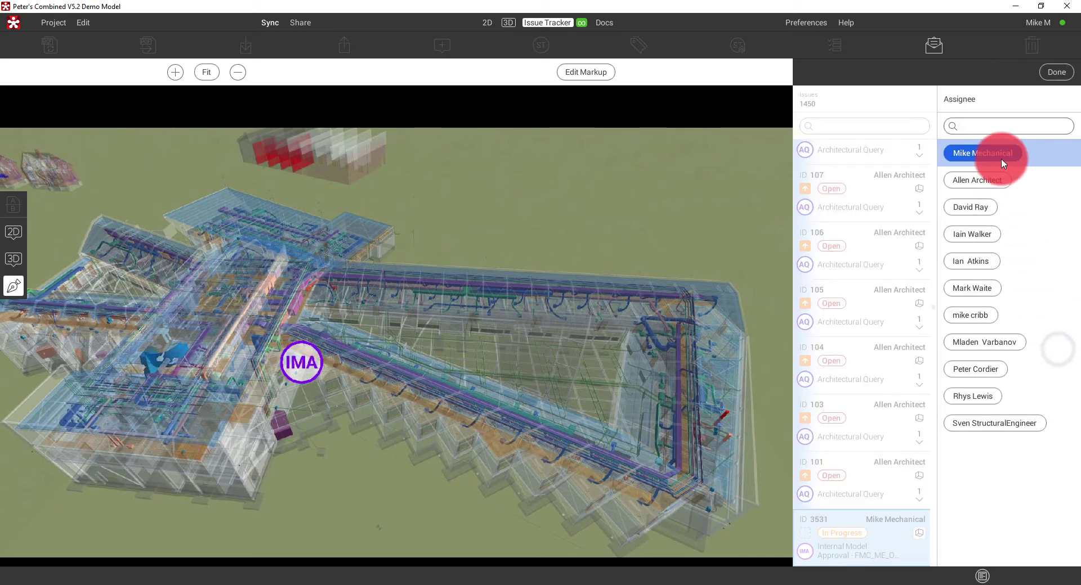
text(all)
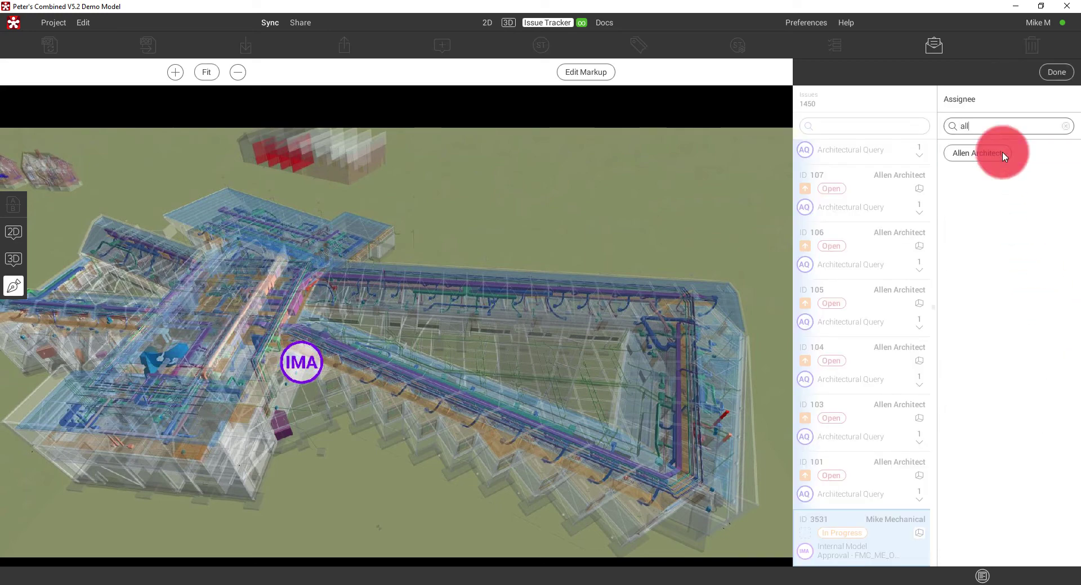
click(1002, 151)
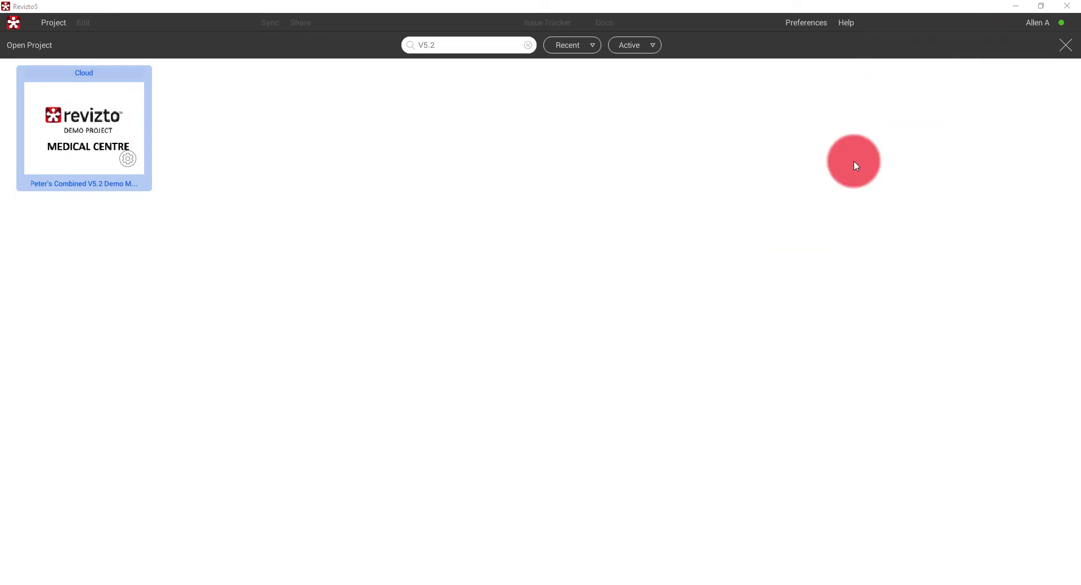
- Open the V5.2 Demo Model project under the architect's account and filter its issues with the architect's models-to-check preset
click(91, 138)
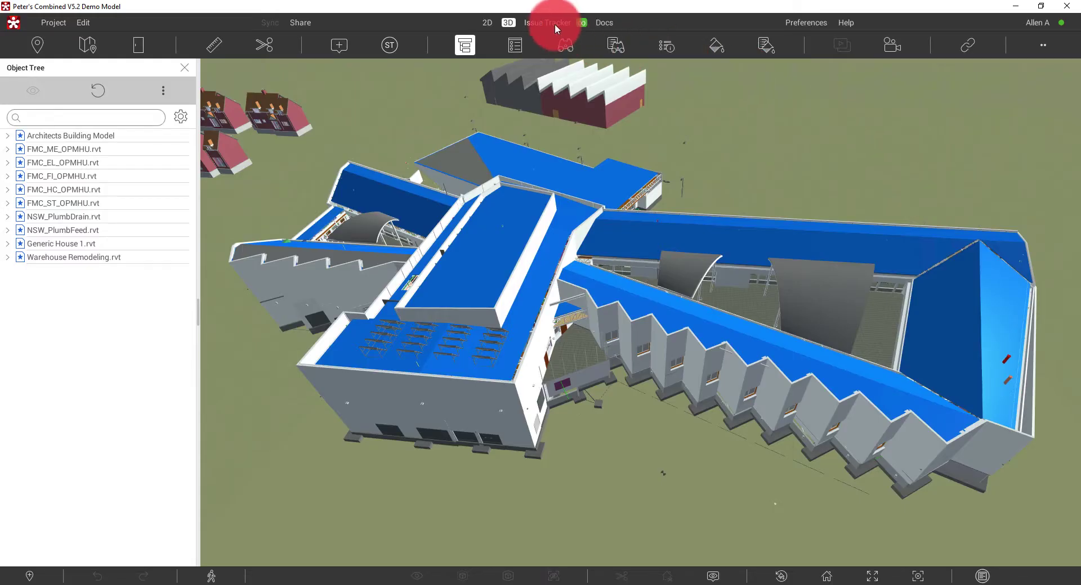
click(555, 21)
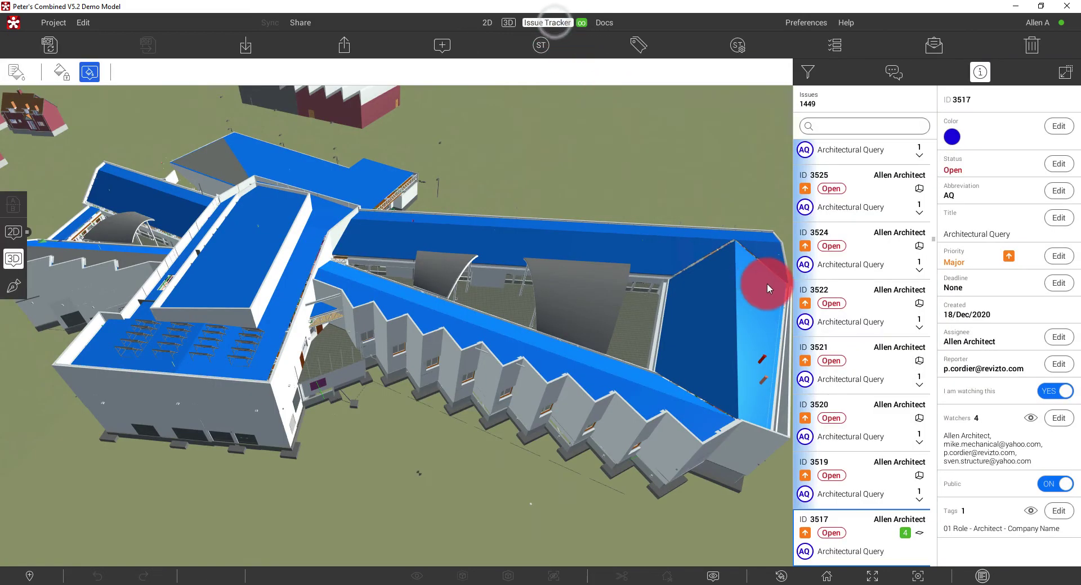
click(1061, 76)
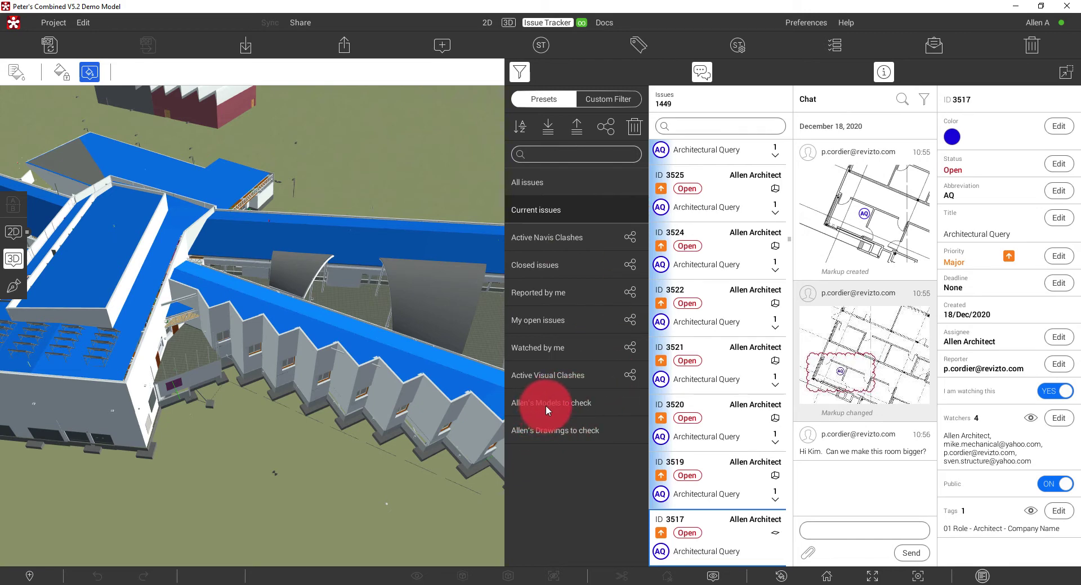
click(574, 404)
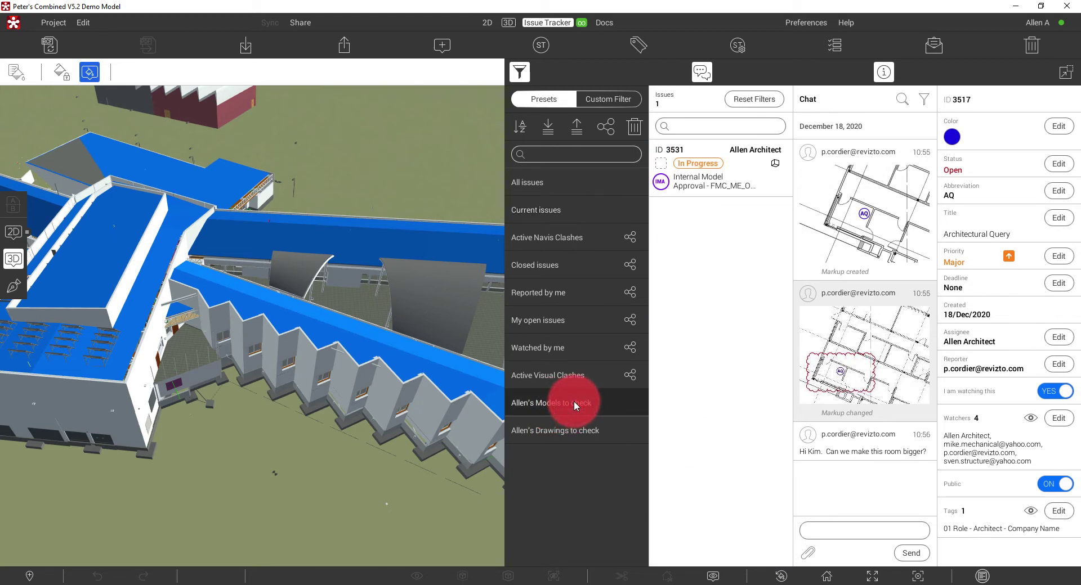
- Review the assignee, status and stamp abbreviation criteria behind the models-to-check filter preset
click(615, 99)
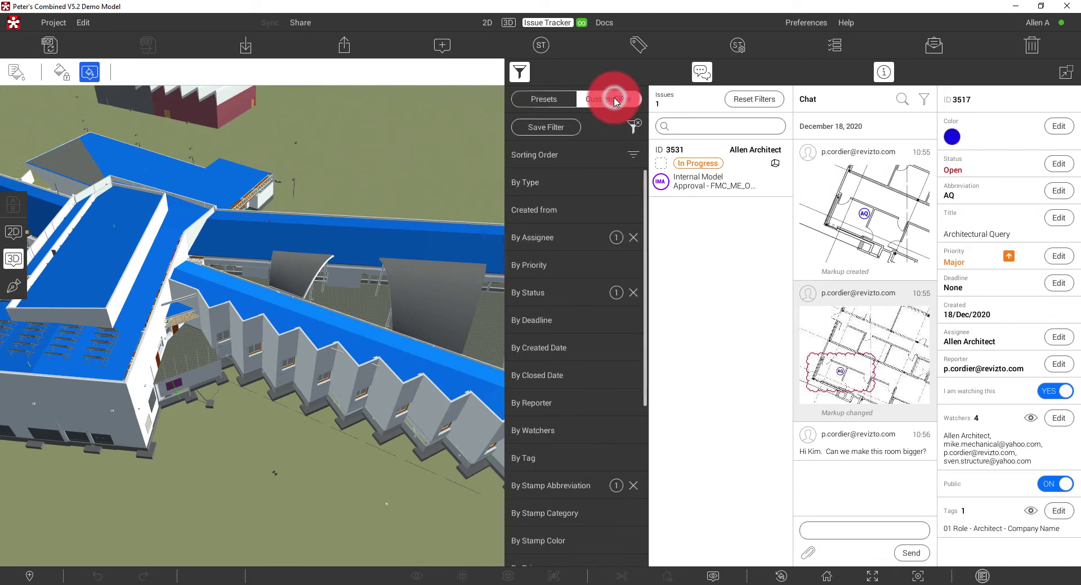
click(551, 241)
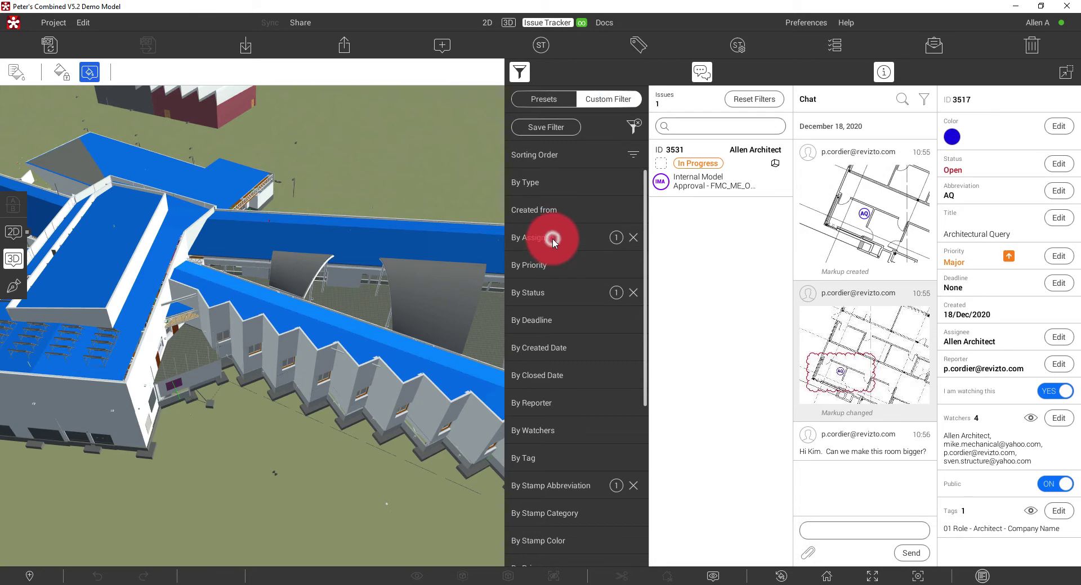
click(555, 184)
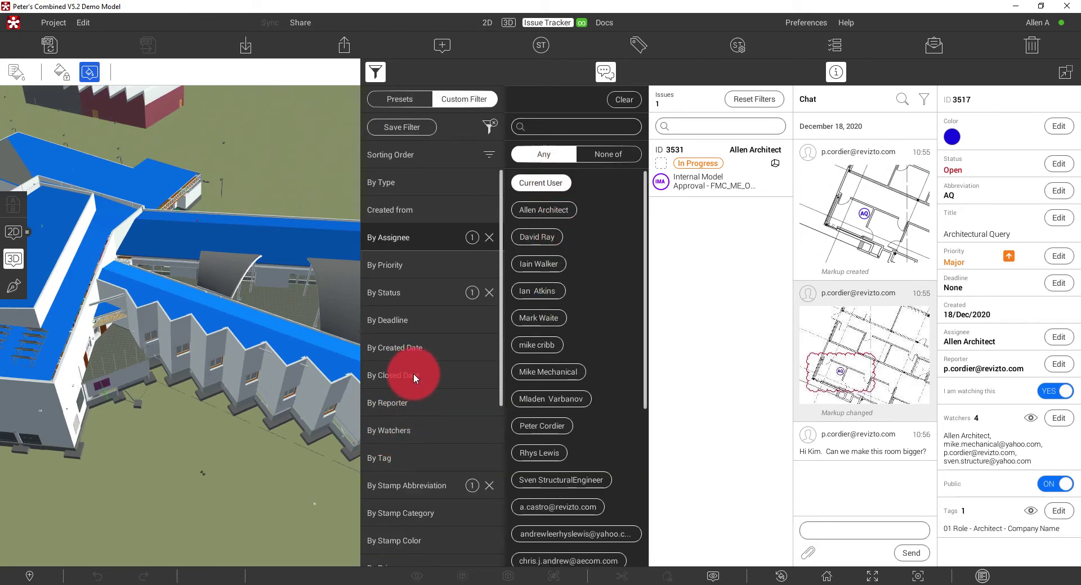
click(419, 292)
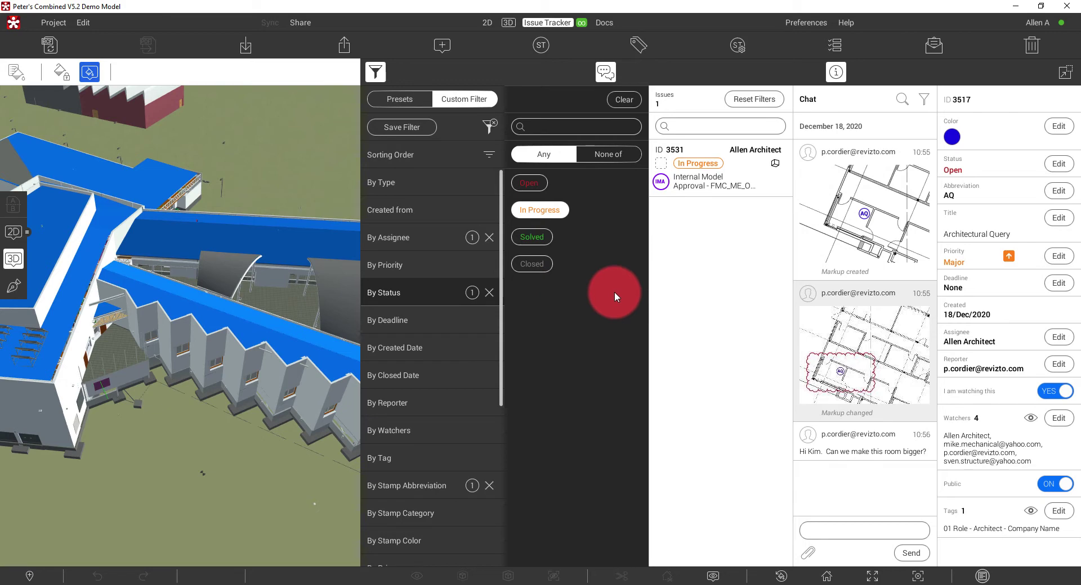
click(397, 485)
scroll(558, 337, down, 3)
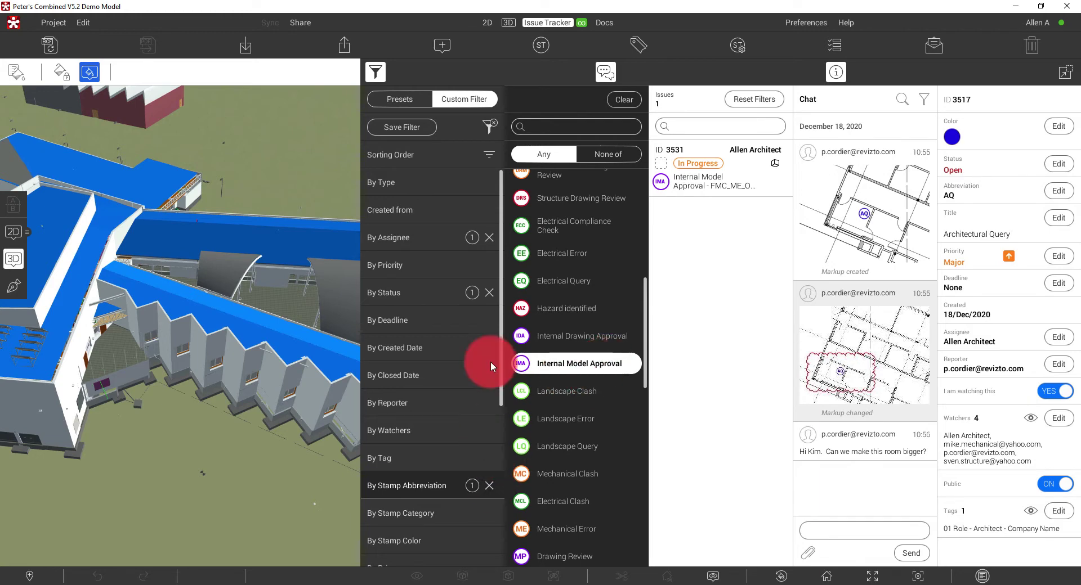
click(414, 103)
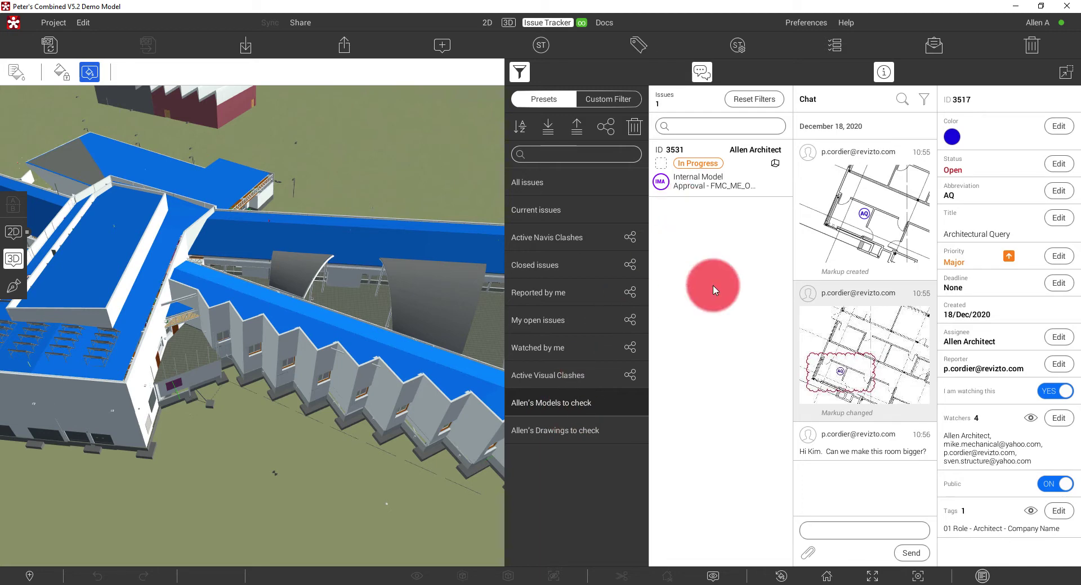
- Open the FMC_ME_OPMHU model approval issue, switch to the full 3D view and restore the visibility of all models
click(714, 165)
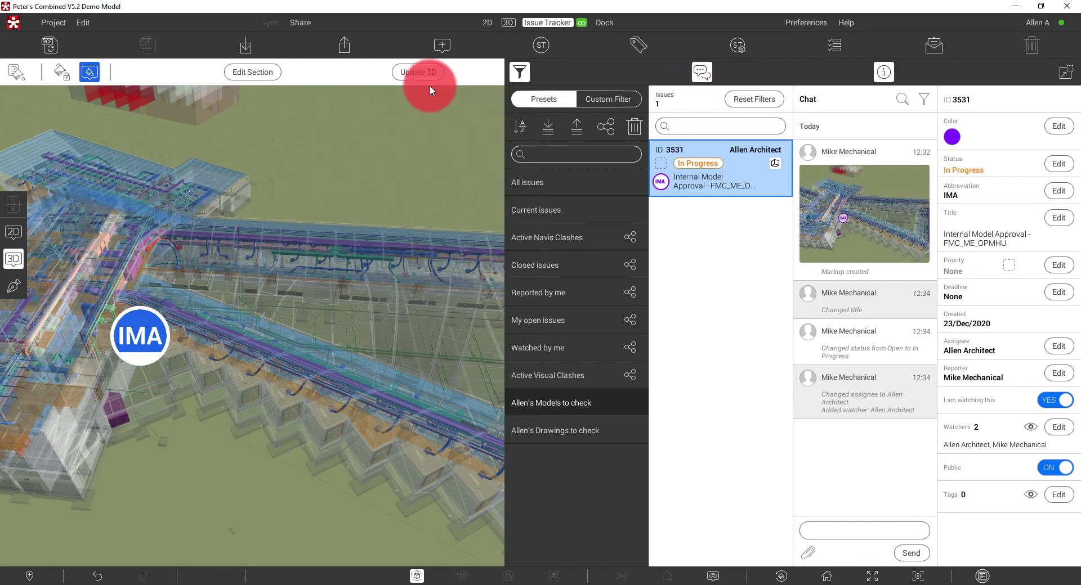
click(508, 23)
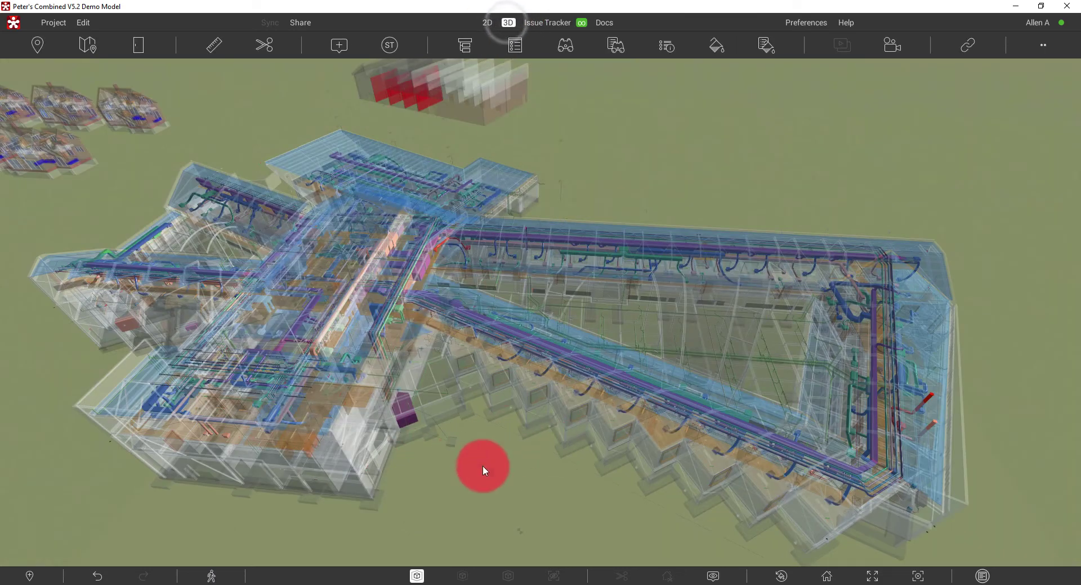
click(416, 576)
drag(489, 369, 670, 428)
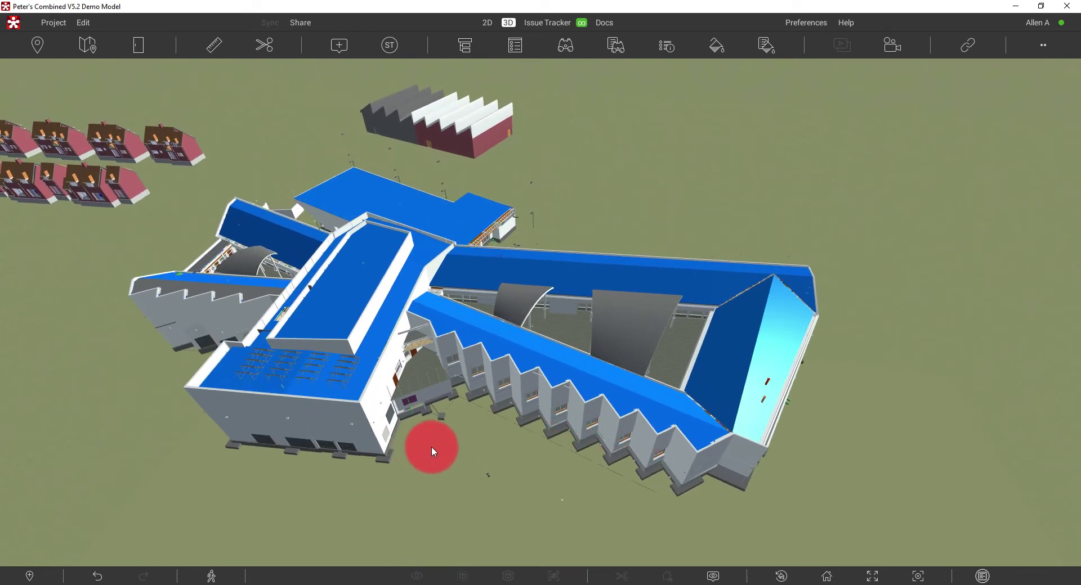
drag(550, 369, 491, 66)
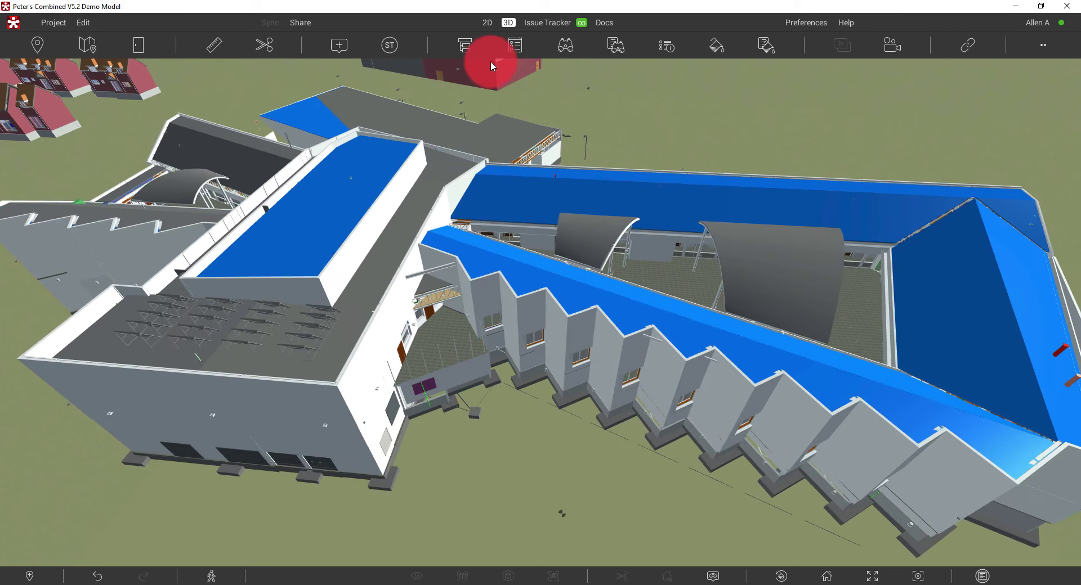
- Isolate the FMC_ME_OPMHU.rvt model and examine its ducts and pipes up close
click(473, 35)
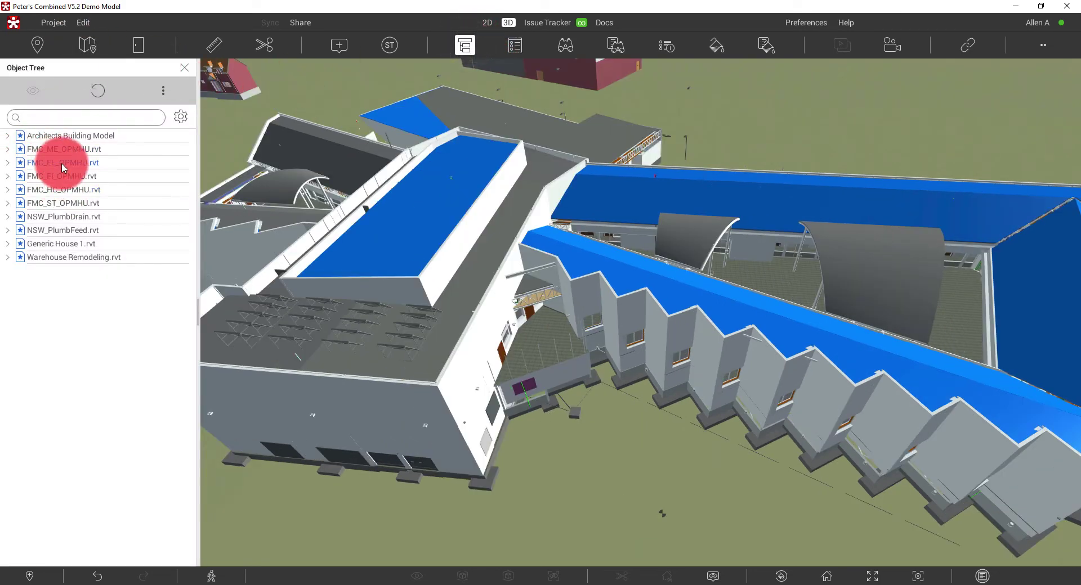
right_click(65, 147)
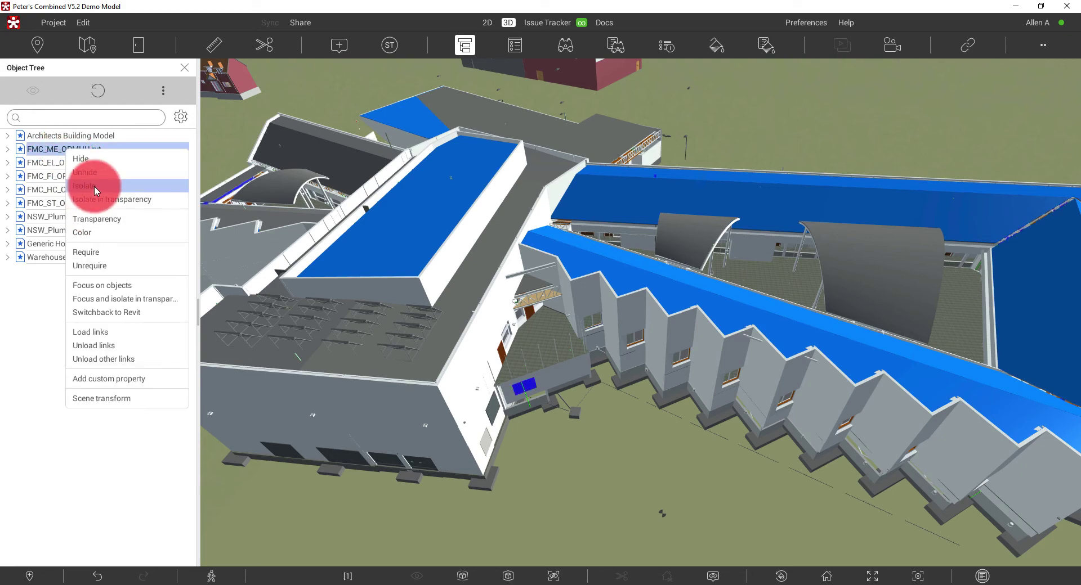
click(93, 186)
mouse_move(632, 415)
mouse_down()
mouse_move(471, 295)
mouse_move(406, 313)
mouse_move(416, 320)
mouse_move(434, 289)
mouse_move(417, 338)
mouse_move(415, 309)
mouse_move(405, 309)
mouse_move(458, 302)
mouse_move(545, 200)
mouse_move(642, 307)
mouse_move(724, 340)
mouse_move(643, 334)
mouse_move(704, 332)
mouse_move(398, 353)
mouse_move(457, 383)
mouse_move(405, 380)
mouse_move(717, 241)
mouse_move(699, 270)
mouse_move(751, 279)
mouse_move(718, 278)
mouse_move(656, 376)
mouse_move(682, 367)
mouse_move(496, 354)
mouse_move(632, 360)
mouse_move(550, 349)
mouse_move(487, 386)
mouse_move(473, 373)
mouse_move(519, 387)
mouse_move(481, 381)
mouse_up()
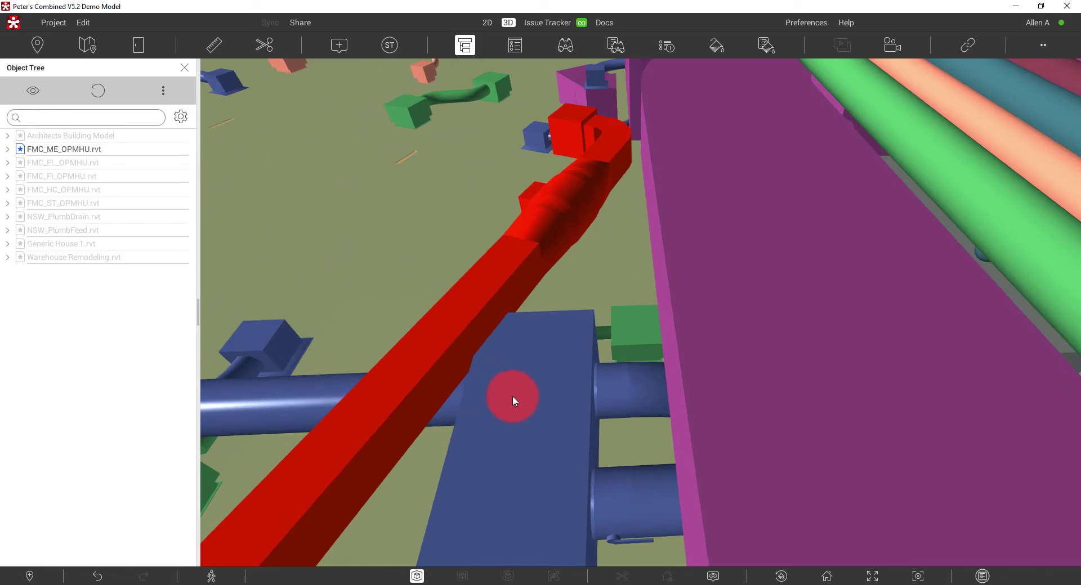
scroll(513, 396, down, 2)
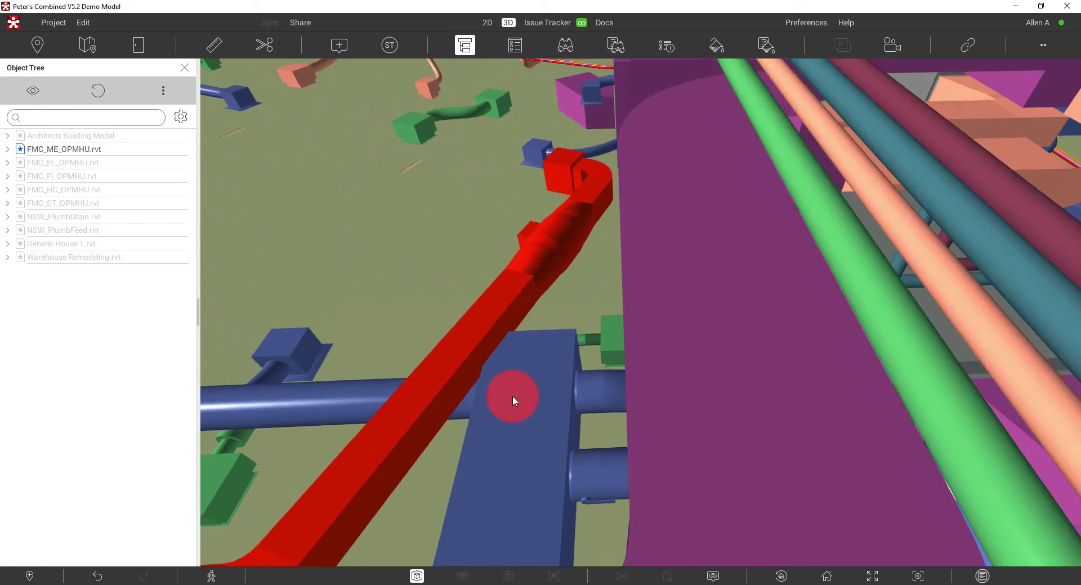
- Show all models again, then isolate FMC_ST_OPMHU.rvt and FMC_ME_OPMHU.rvt together and clear the selection
click(32, 93)
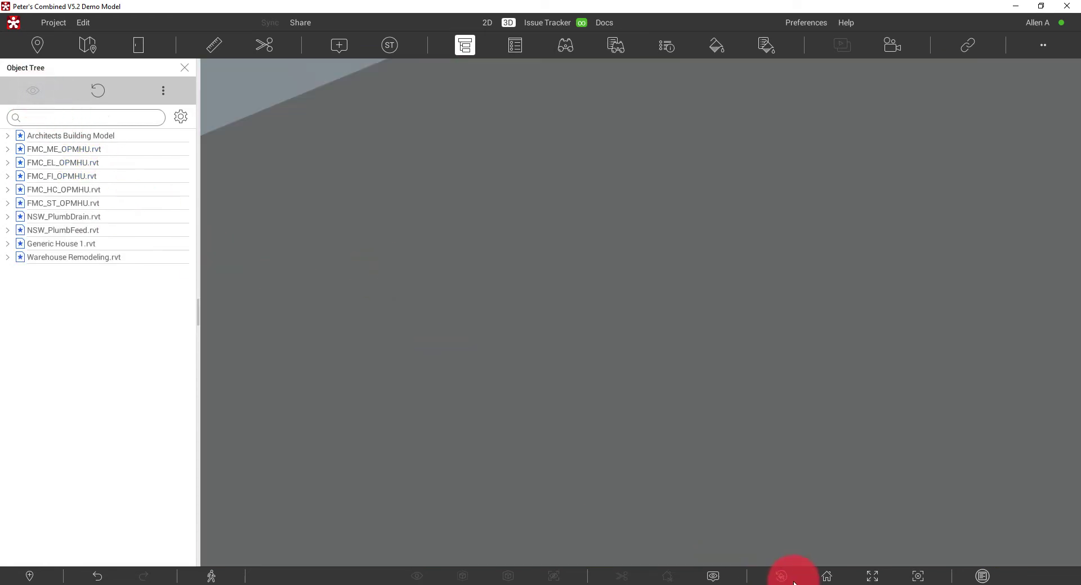
click(826, 577)
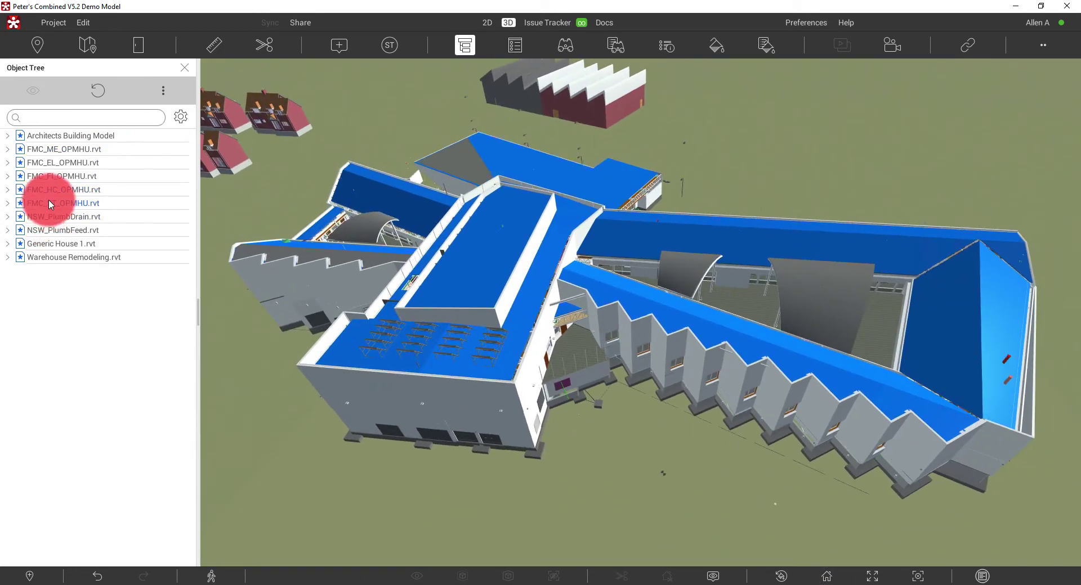
click(49, 201)
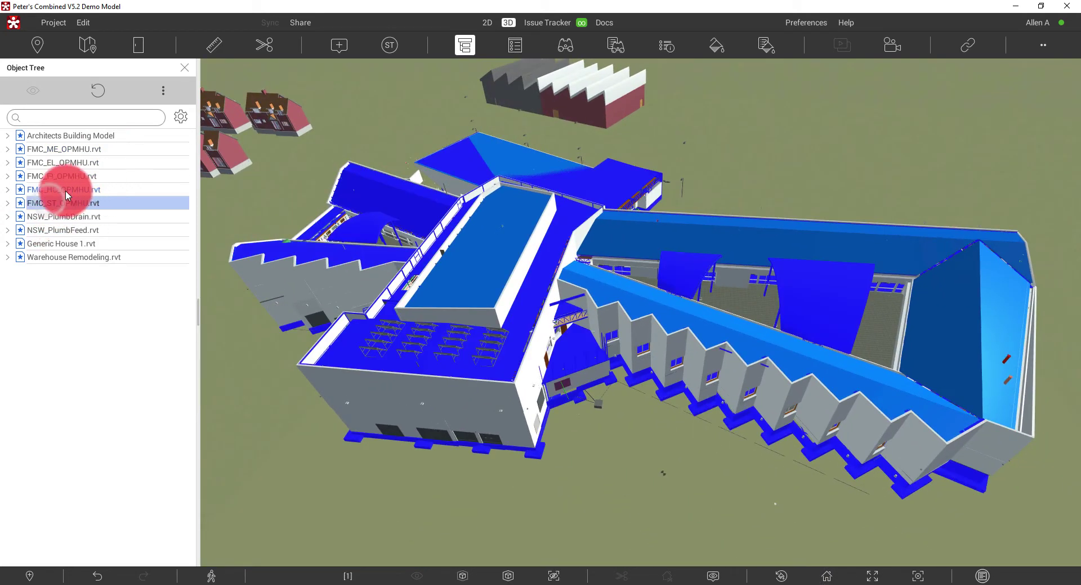
ctrl+click(65, 148)
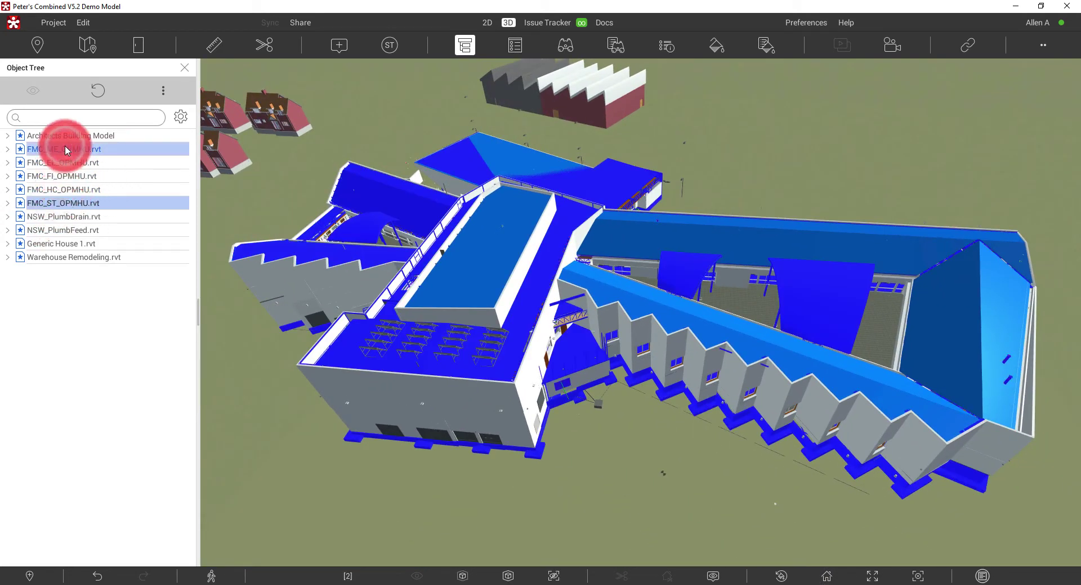
right_click(66, 149)
click(78, 185)
click(632, 464)
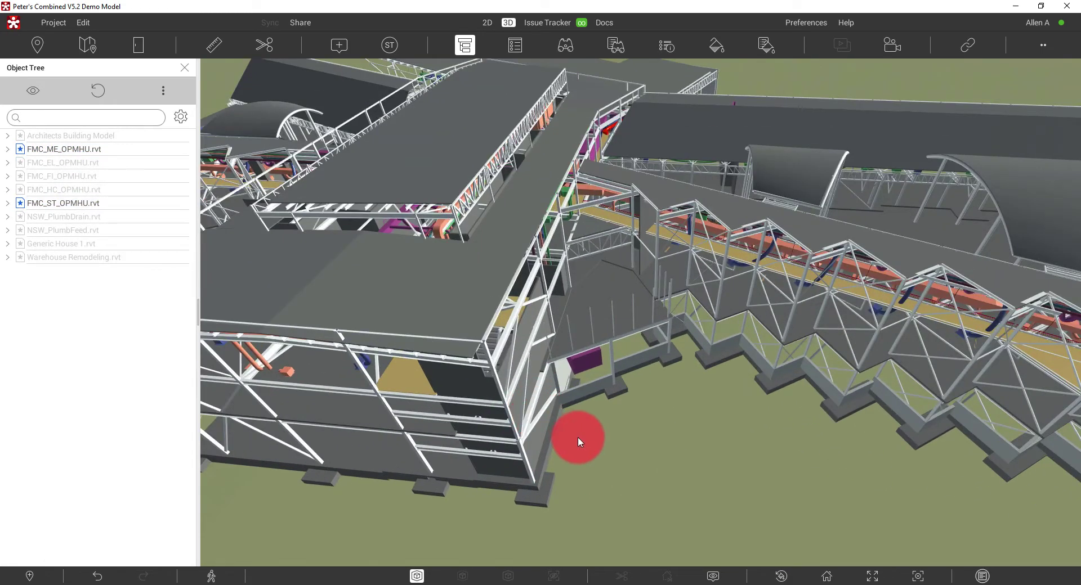
- Examine the ducts, pipes and structural steel up close inside the building with only the mechanical and structural models visible
scroll(578, 439, up, 3)
drag(653, 460, 703, 453)
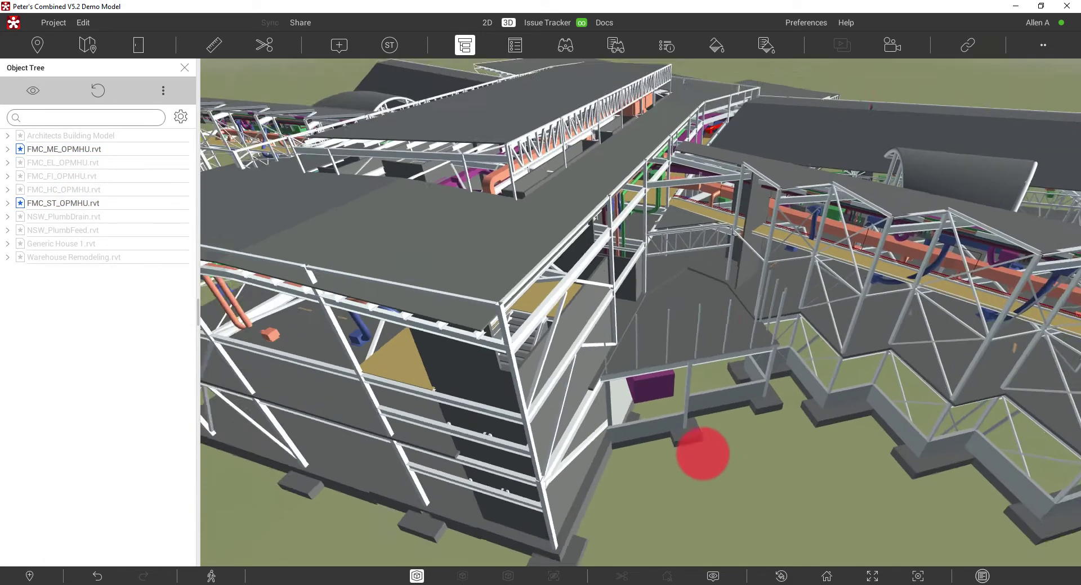
scroll(762, 230, up, 7)
scroll(565, 302, up, 5)
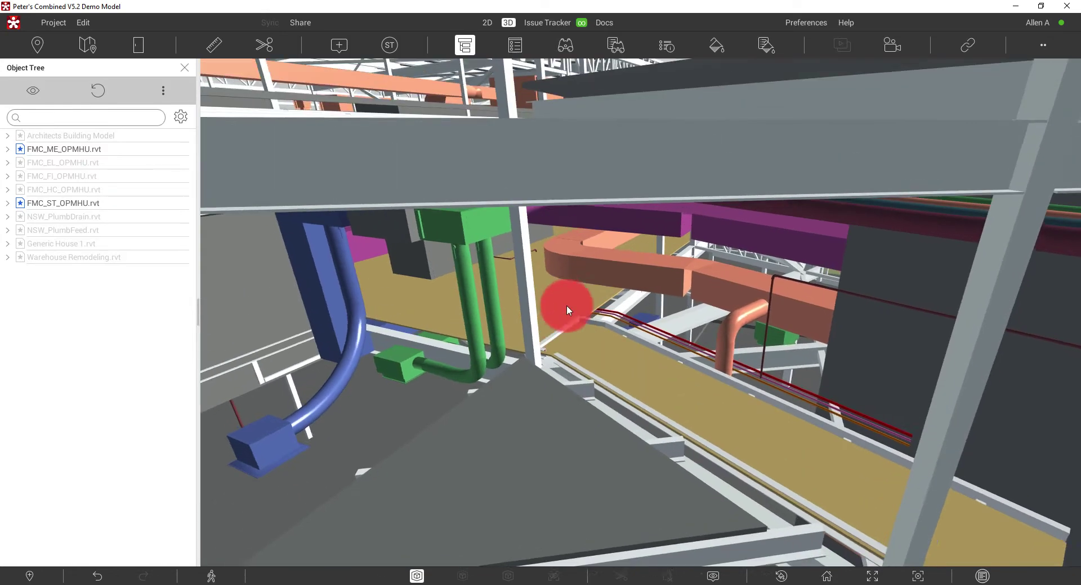
scroll(782, 337, up, 3)
scroll(782, 336, up, 4)
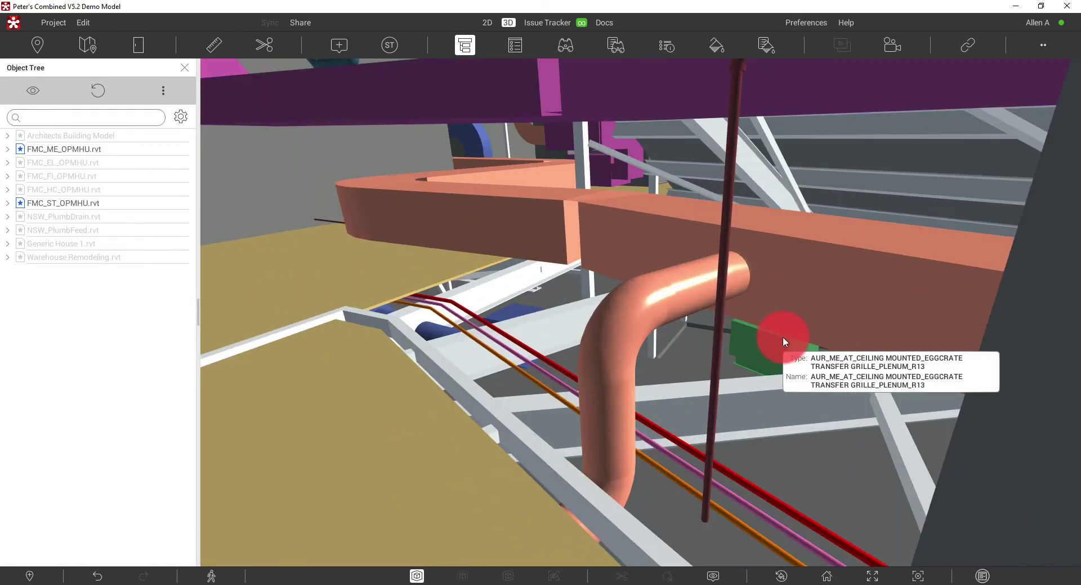
scroll(639, 309, up, 3)
scroll(613, 303, up, 10)
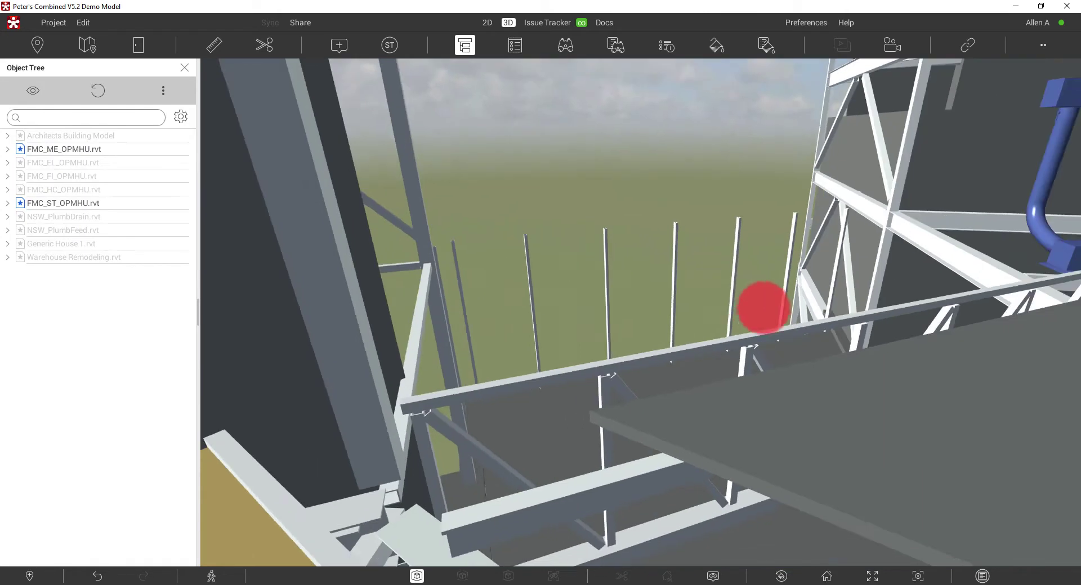
drag(764, 308, 572, 236)
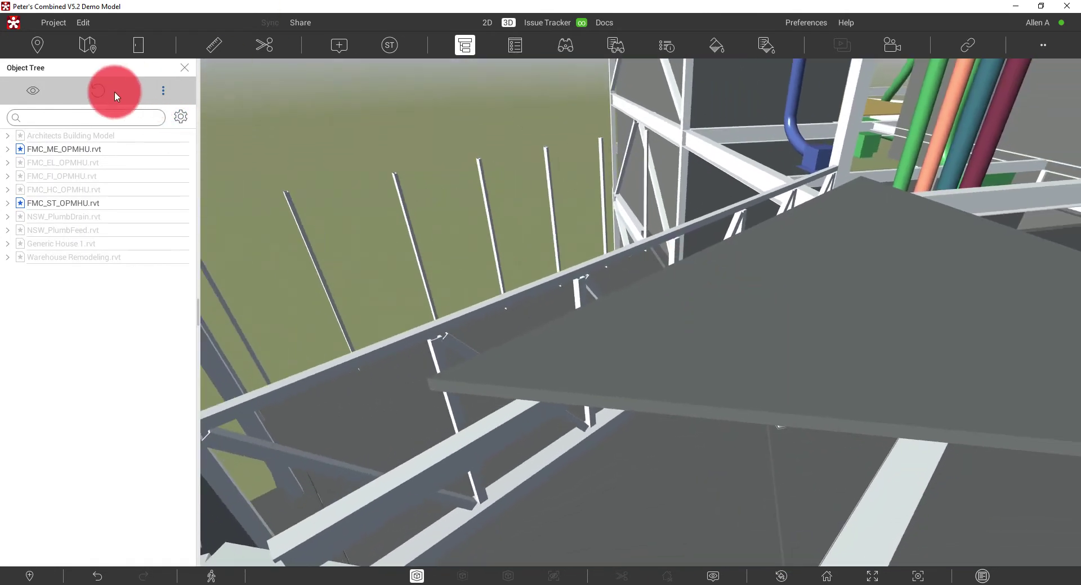
- Show all models in the home view and cut a section plane through the front block's end wall to expose the duct terminals
click(34, 90)
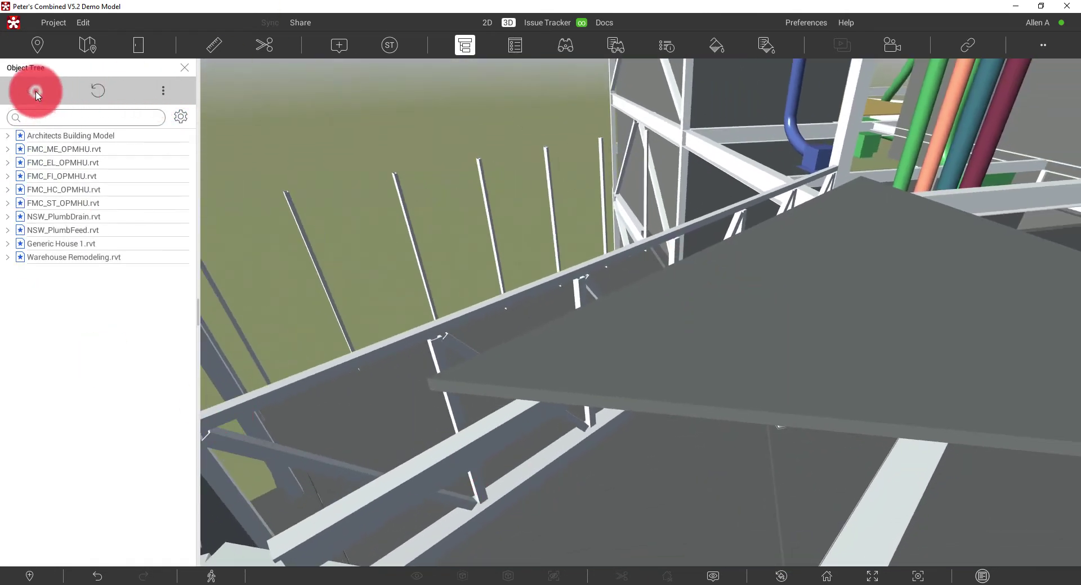
click(827, 577)
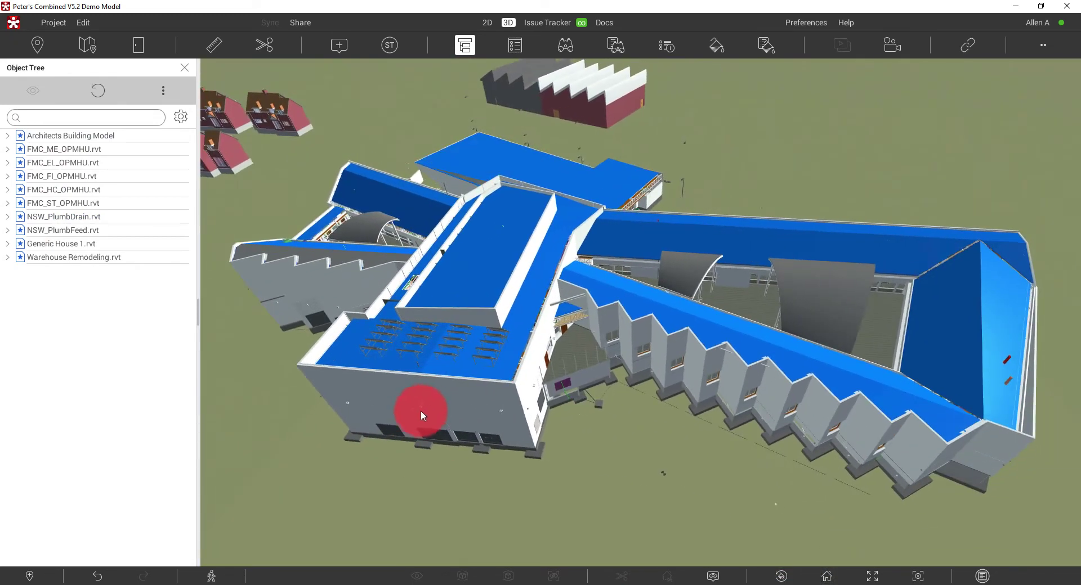
click(271, 48)
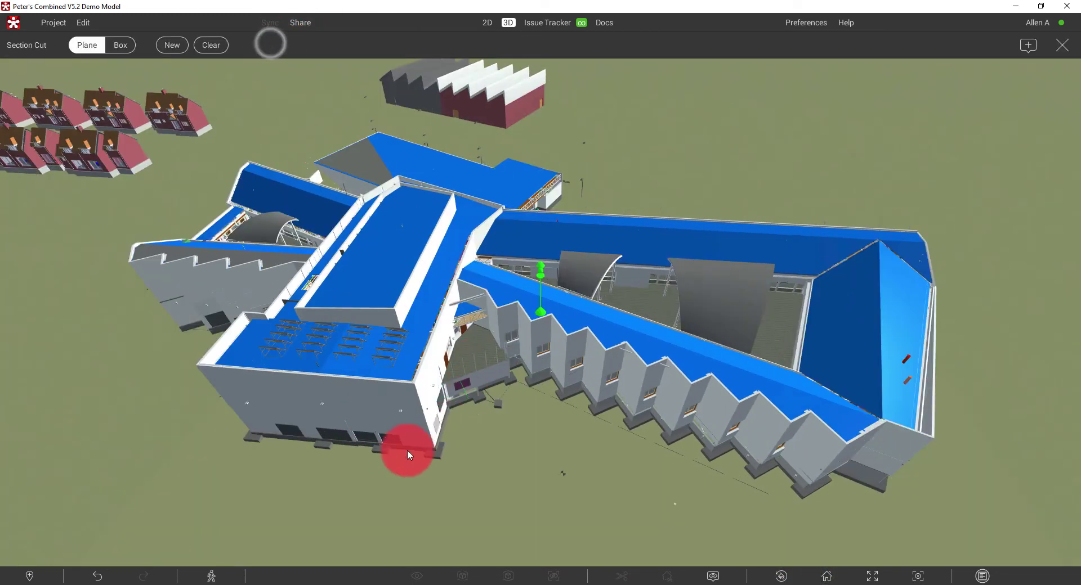
click(368, 380)
drag(348, 423, 349, 376)
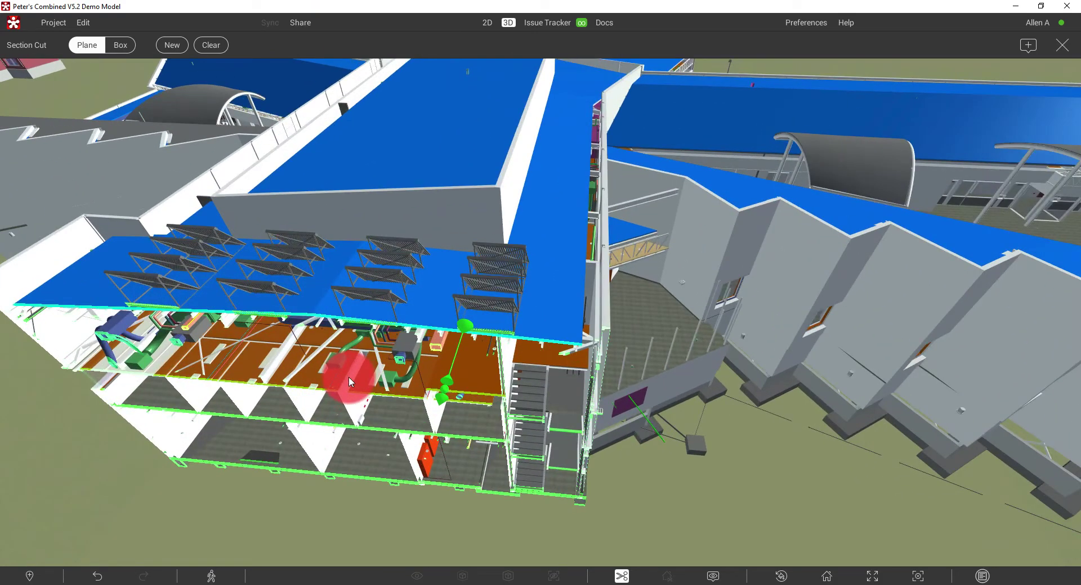
click(1062, 45)
drag(455, 367, 644, 398)
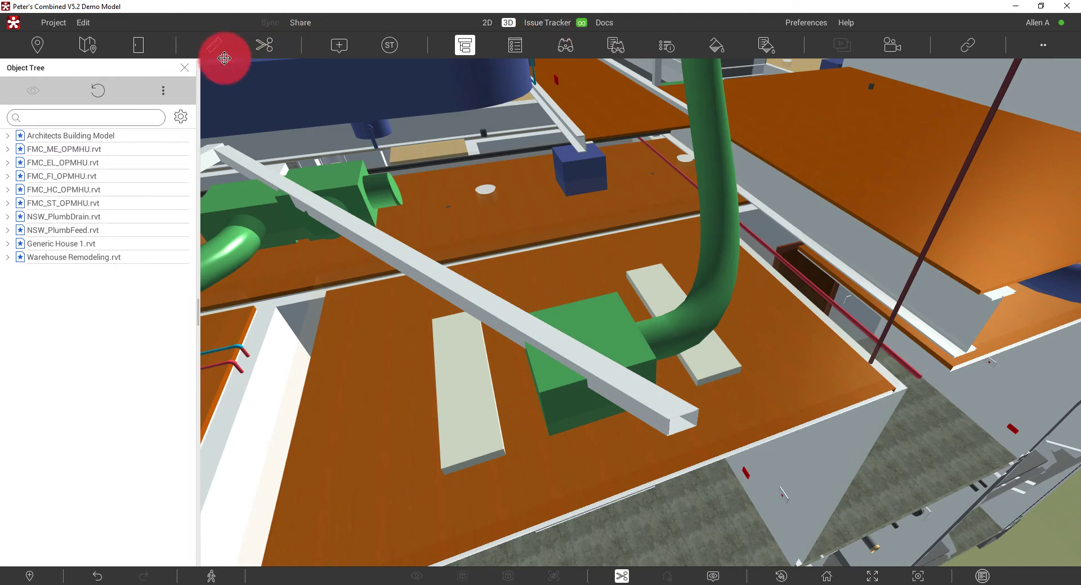
- Comment on the FMC_ME_OPMHU approval issue, greeting the reporter by first name: "There seems to be a lot that is uncoordinated. Please have a look and resubmit."
click(539, 22)
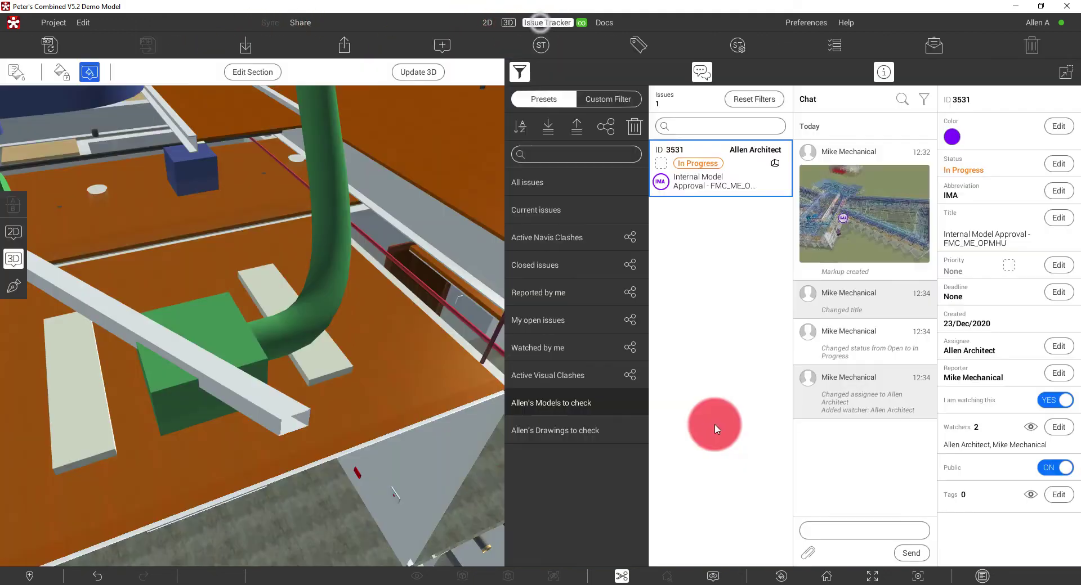
click(758, 183)
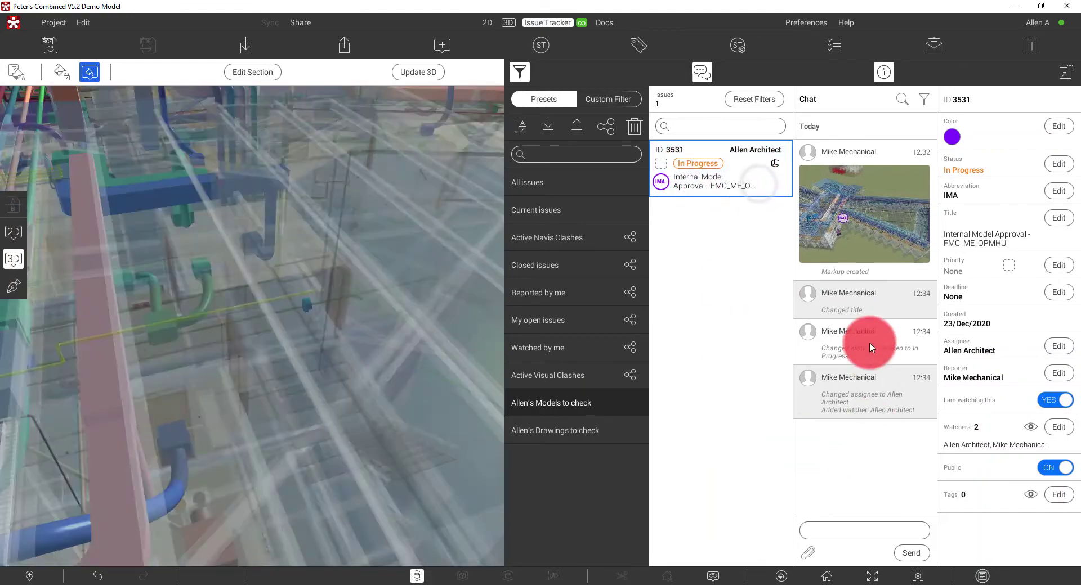
click(837, 530)
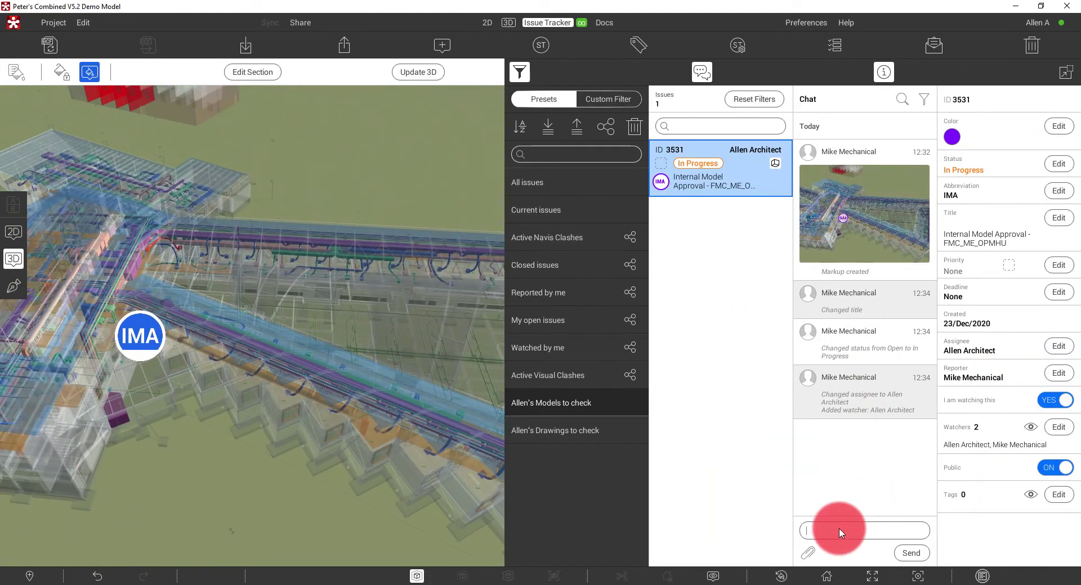
text(Hi Mike. There)
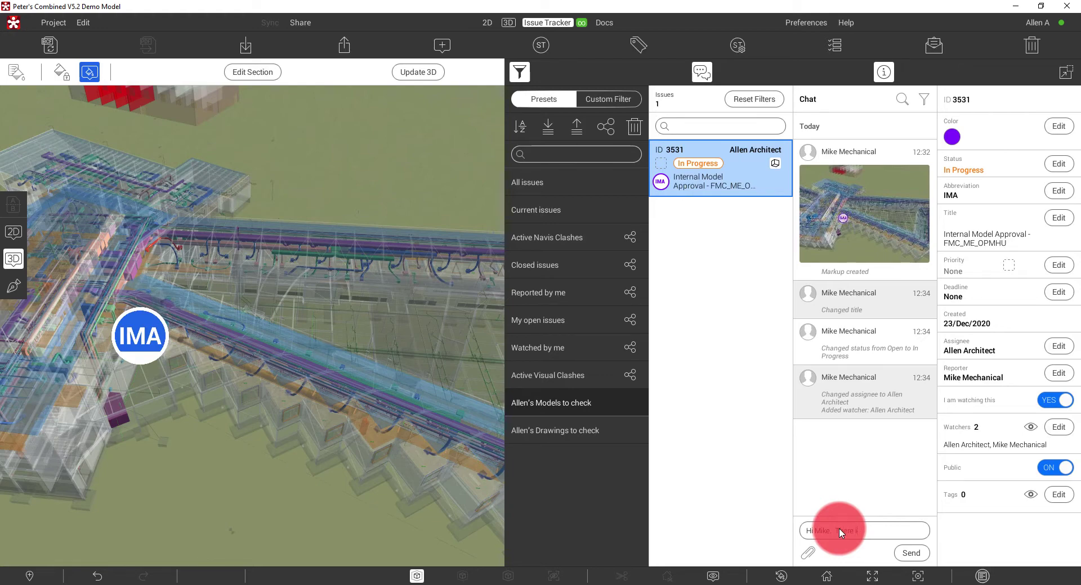
text( se)
text(ems r)
text(to)
text(o be )
text(a)
text( lot that is un)
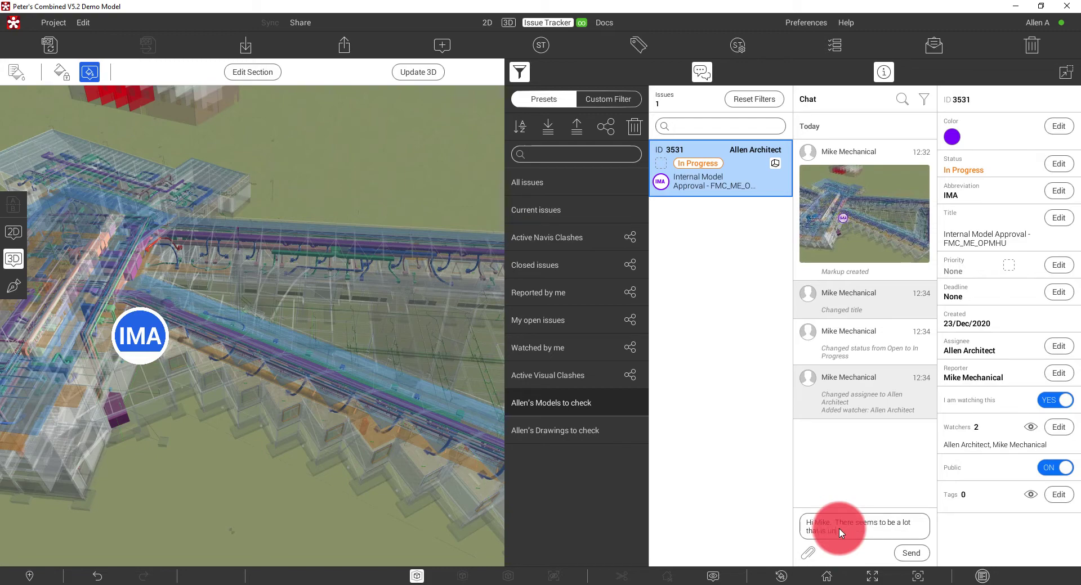
text(coordinated.  Please have a look)
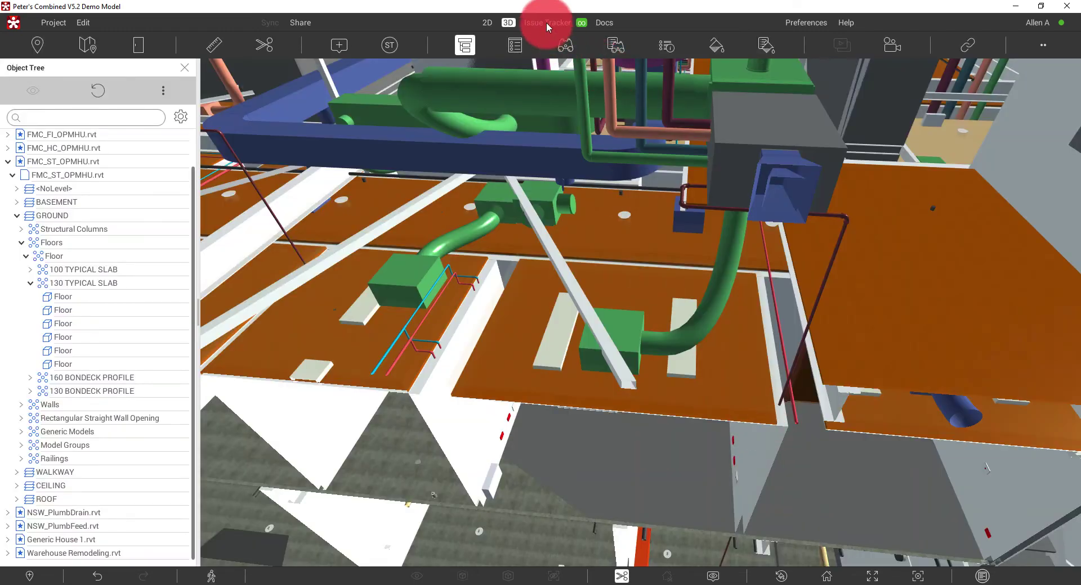
- Update the approval issue's 3D viewpoint to the sectioned view framing the green duct terminal and the steel member crossing it
click(546, 22)
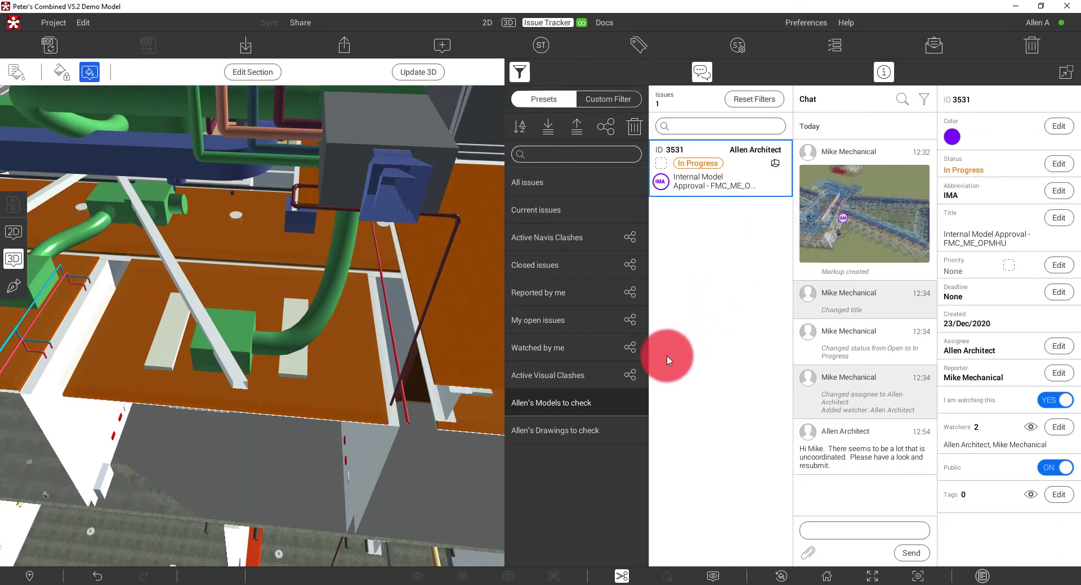
drag(272, 323, 281, 451)
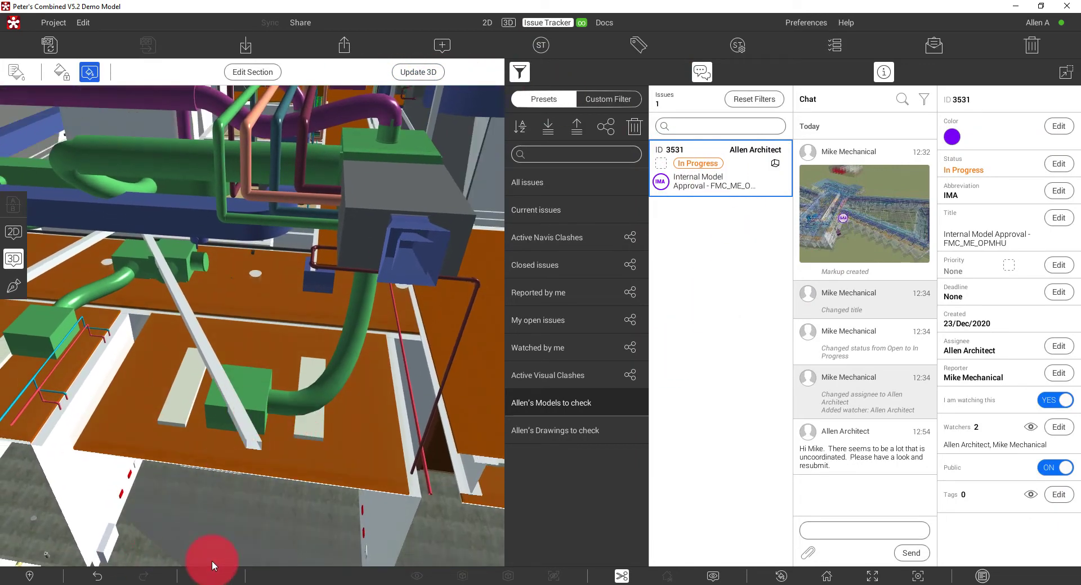
drag(254, 493, 191, 350)
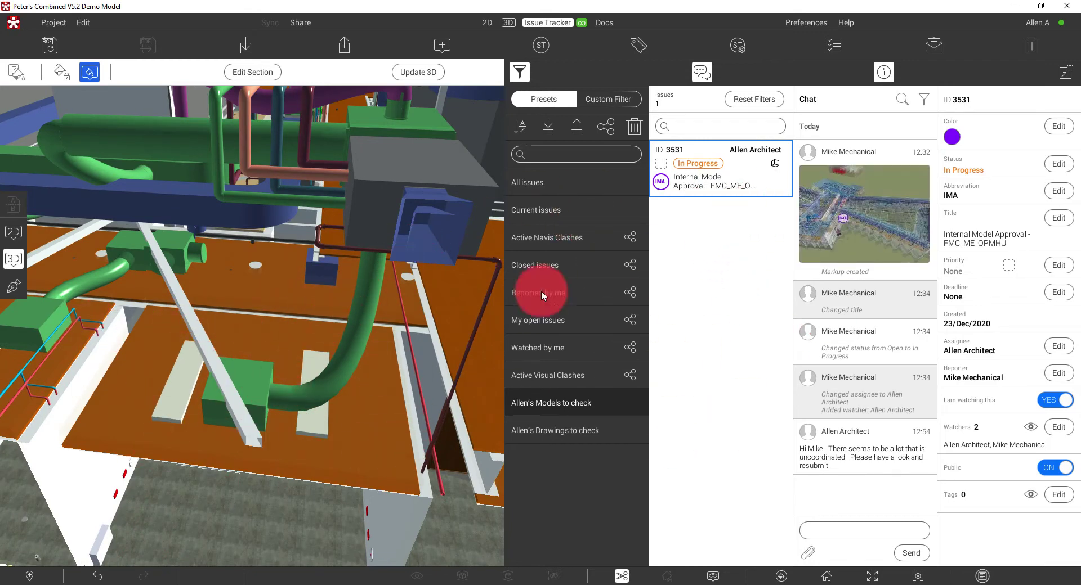
click(428, 72)
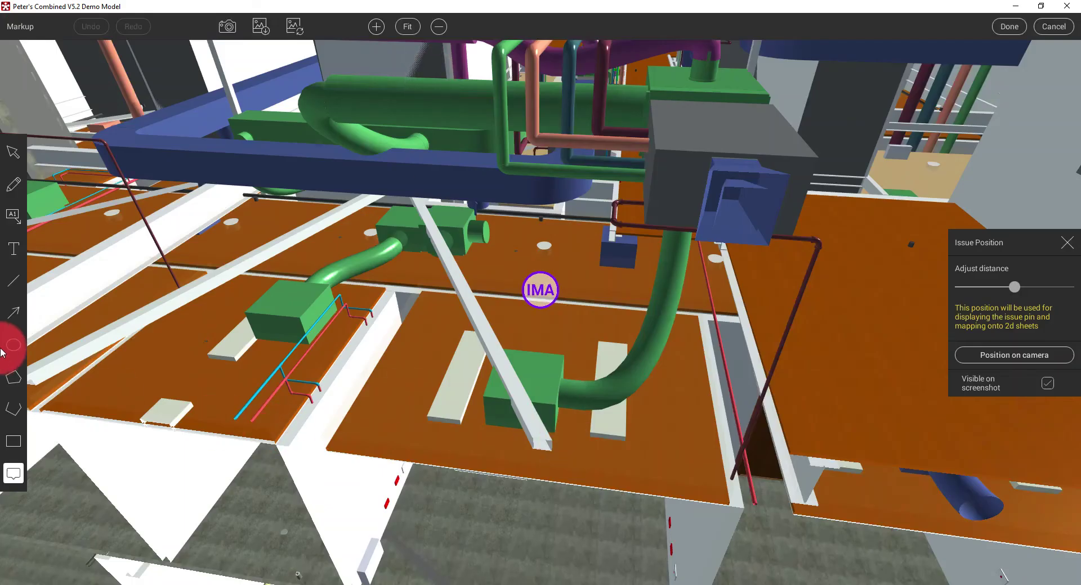
- Mark up the clash with a red cloud rectangle and a callout reading "Duct terminal clashing with Steel. Steel is fixed and cannot move."
click(14, 441)
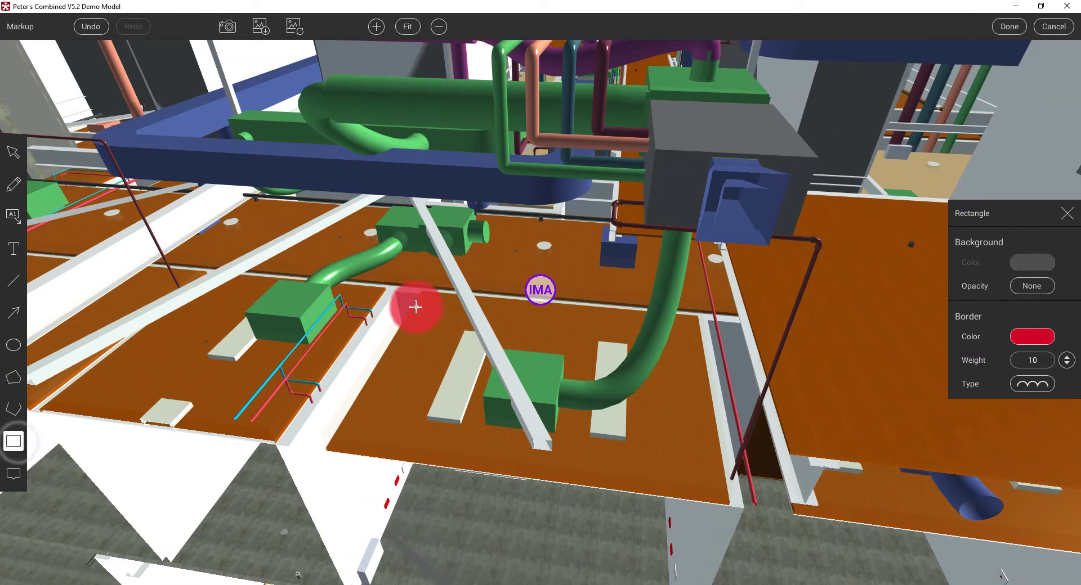
drag(415, 307, 606, 468)
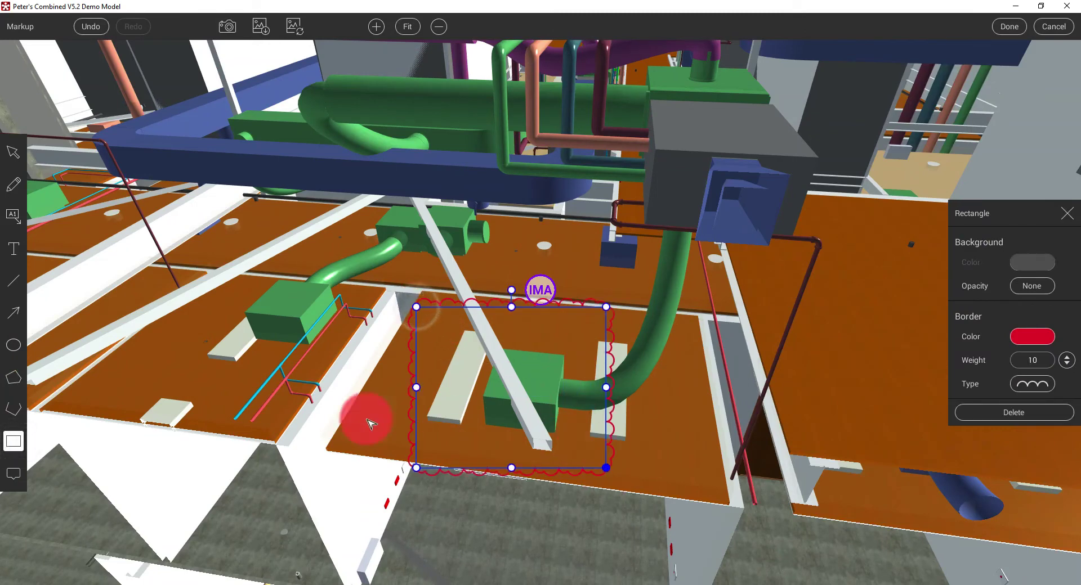
click(15, 213)
drag(561, 410, 670, 463)
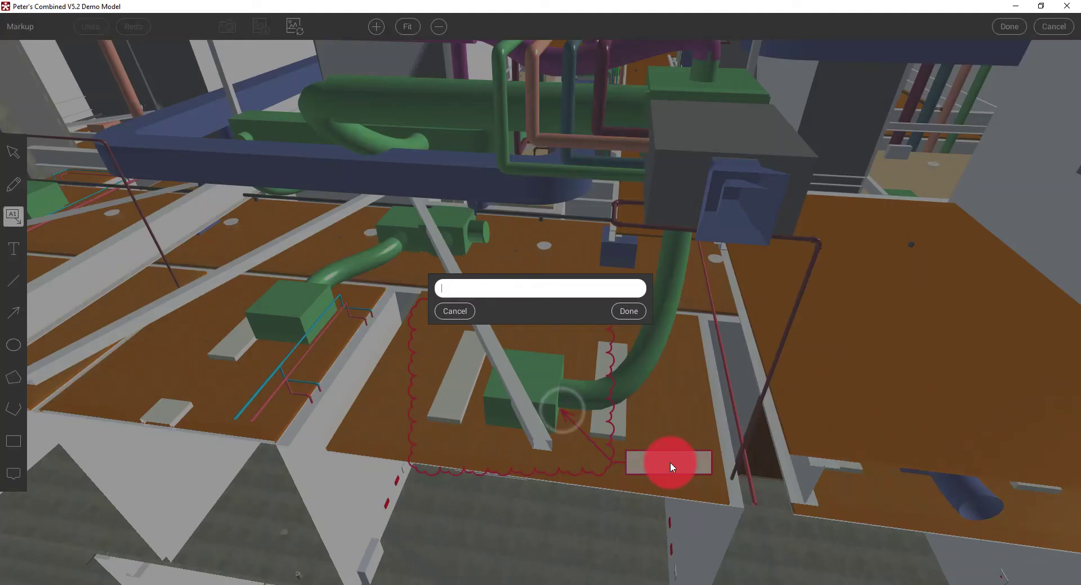
text(Ducs)
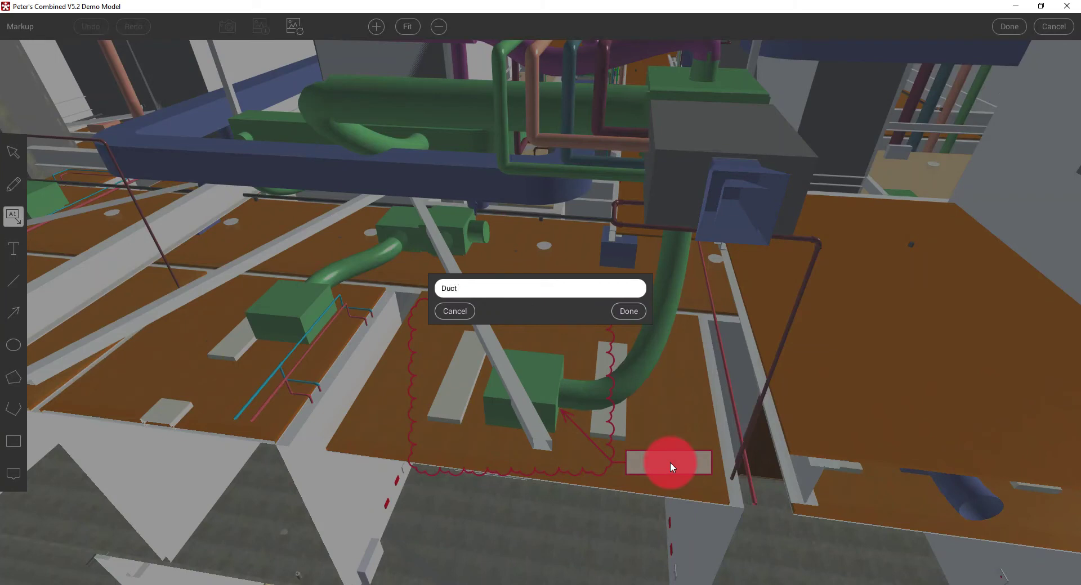
text(erminal clashing with Steel.  Steel is)
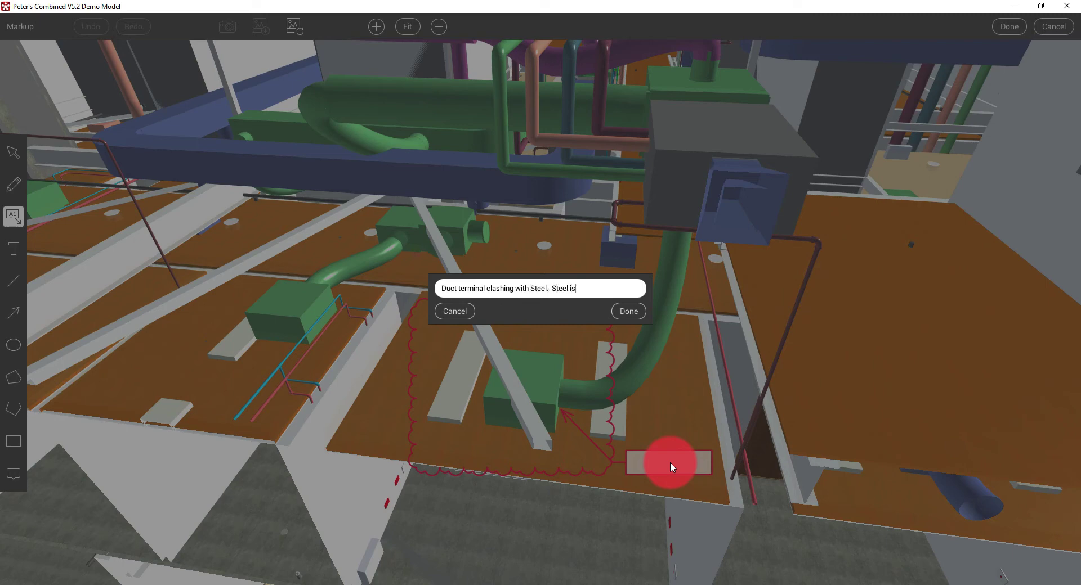
text( fixed and cannot move.)
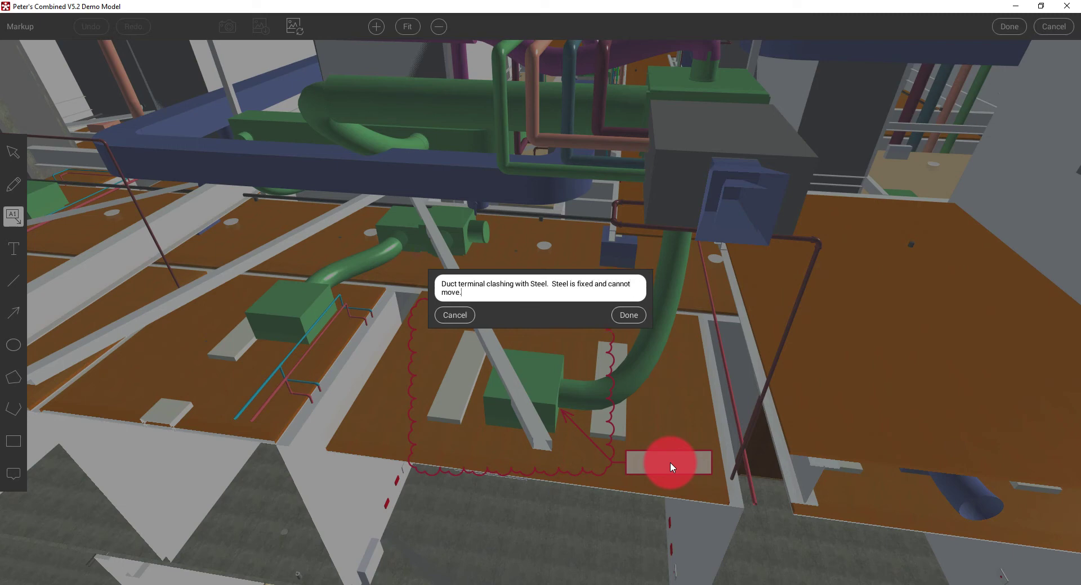
key(Return)
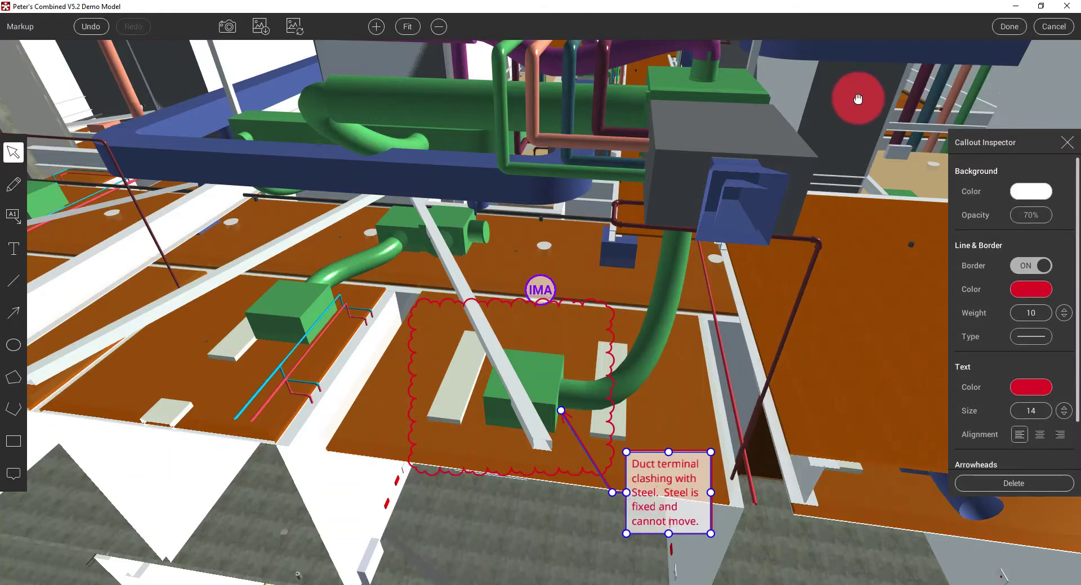
click(1010, 26)
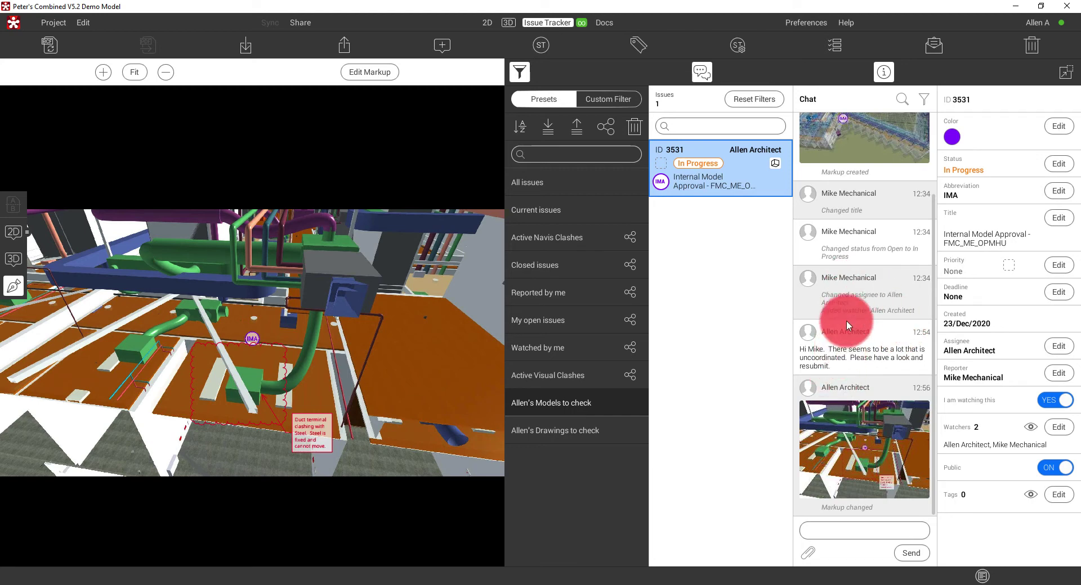
- Set the FMC_ME_OPMHU approval issue's status to Closed
click(1058, 165)
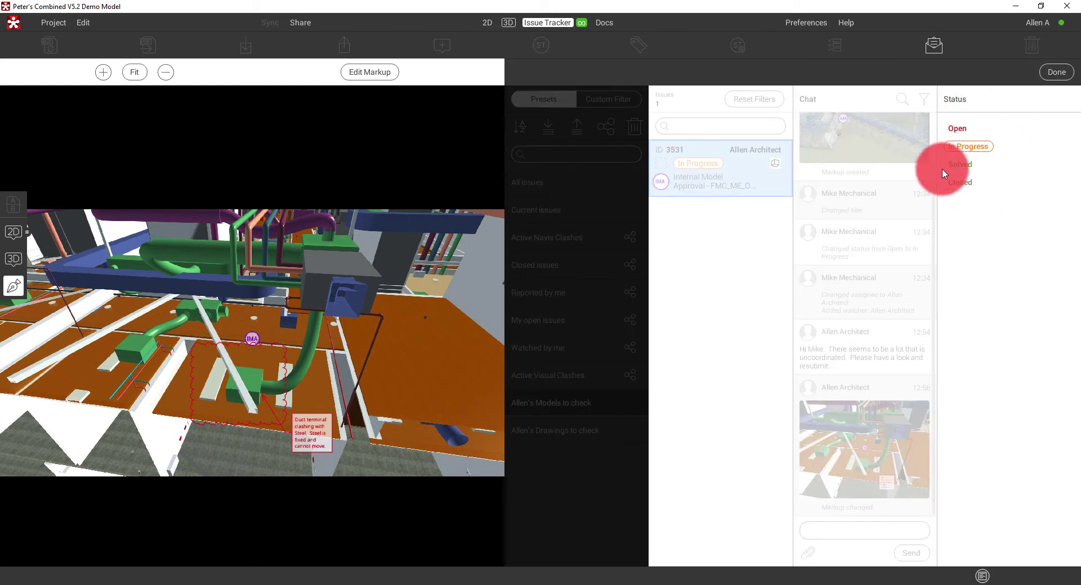
click(960, 184)
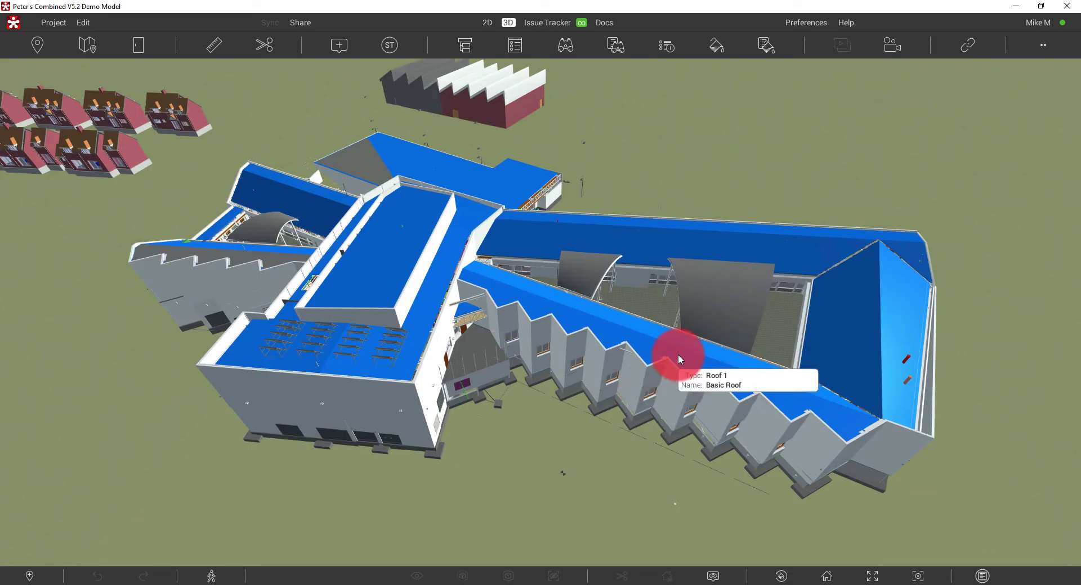
- Filter the fully expanded issue list with the saved preset for the mechanical engineer's failed model checks
click(549, 23)
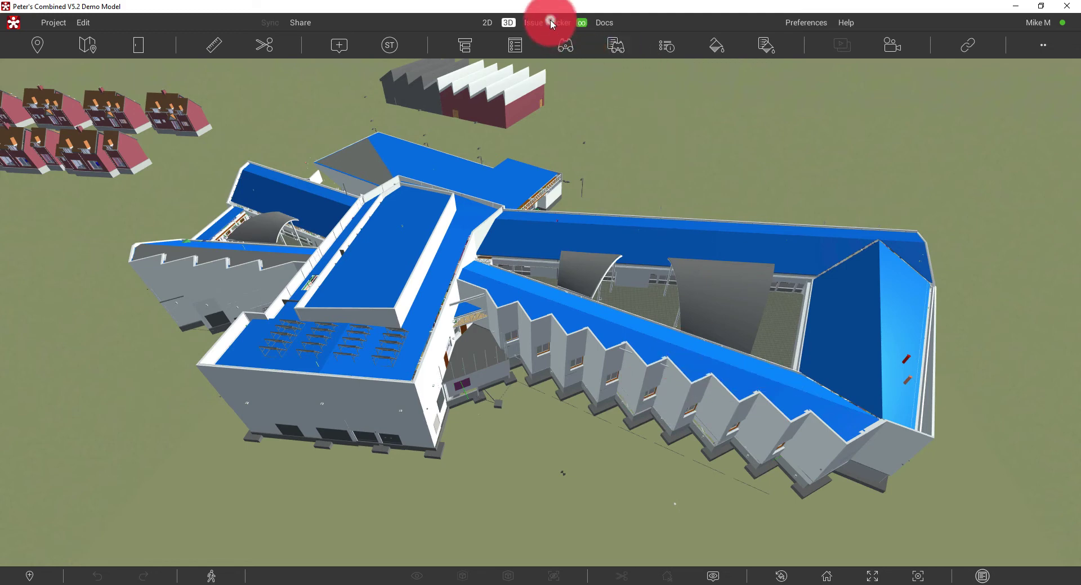
click(1065, 72)
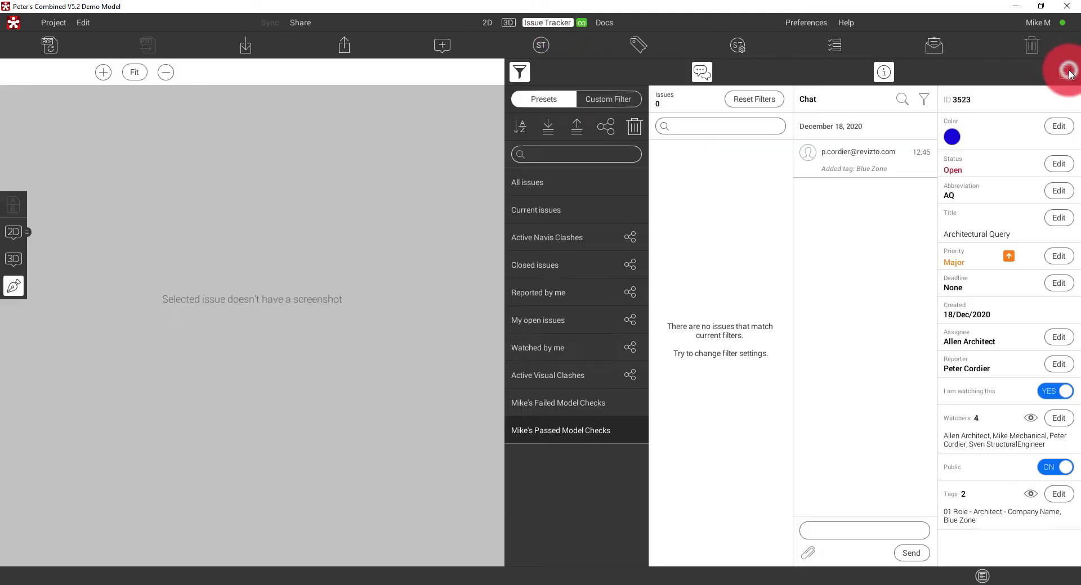
click(584, 404)
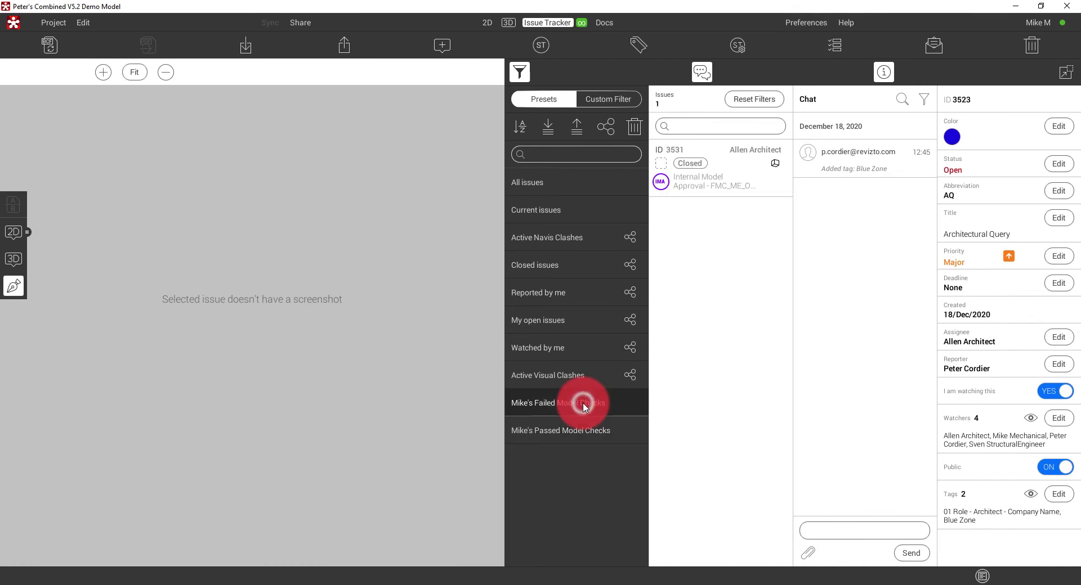
- Examine the status and stamp abbreviation criteria behind the failed model checks preset, and return to the saved presets
click(617, 98)
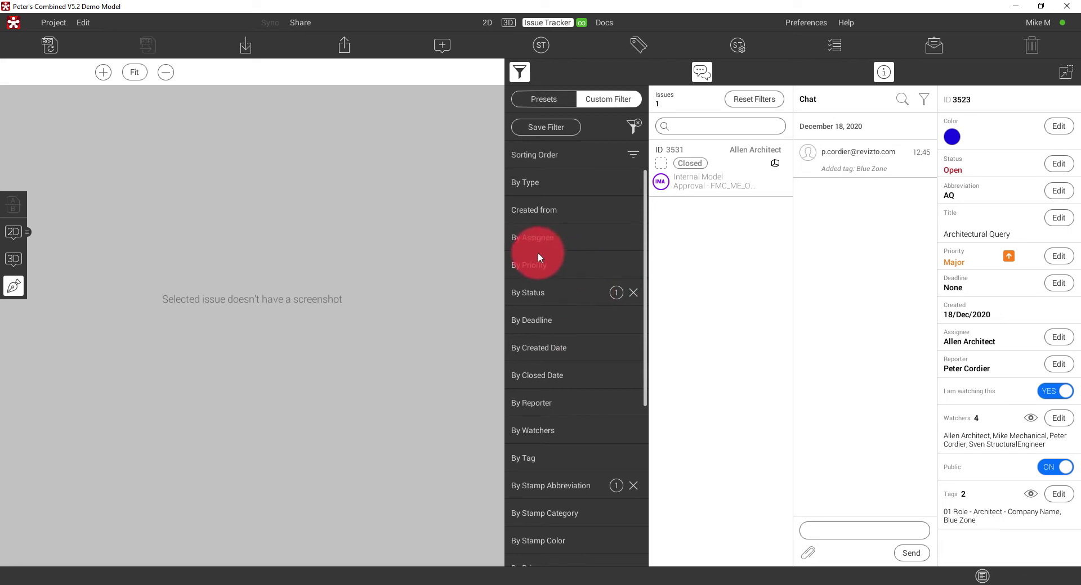
click(550, 292)
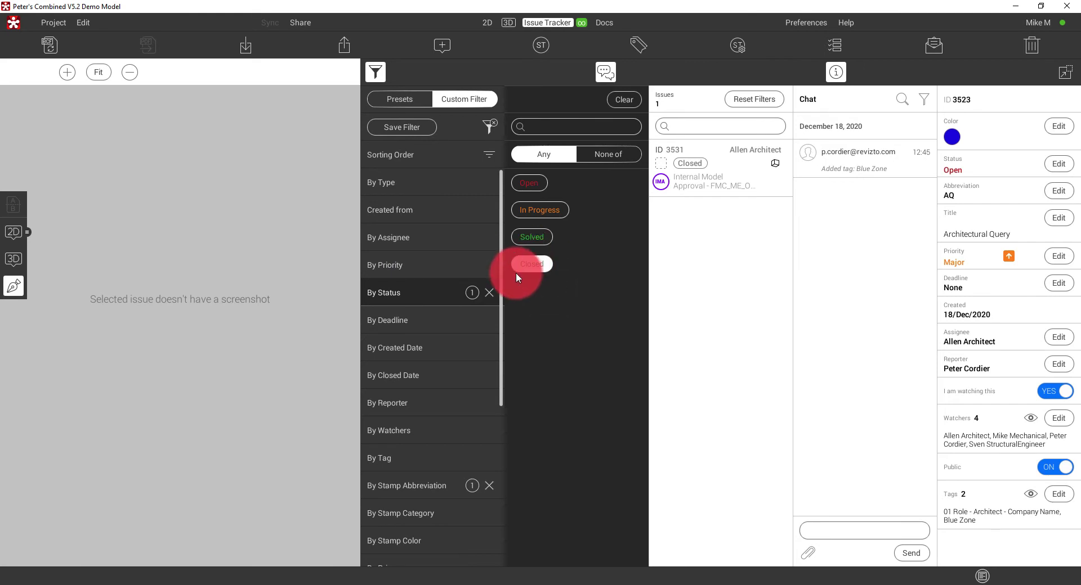
click(432, 485)
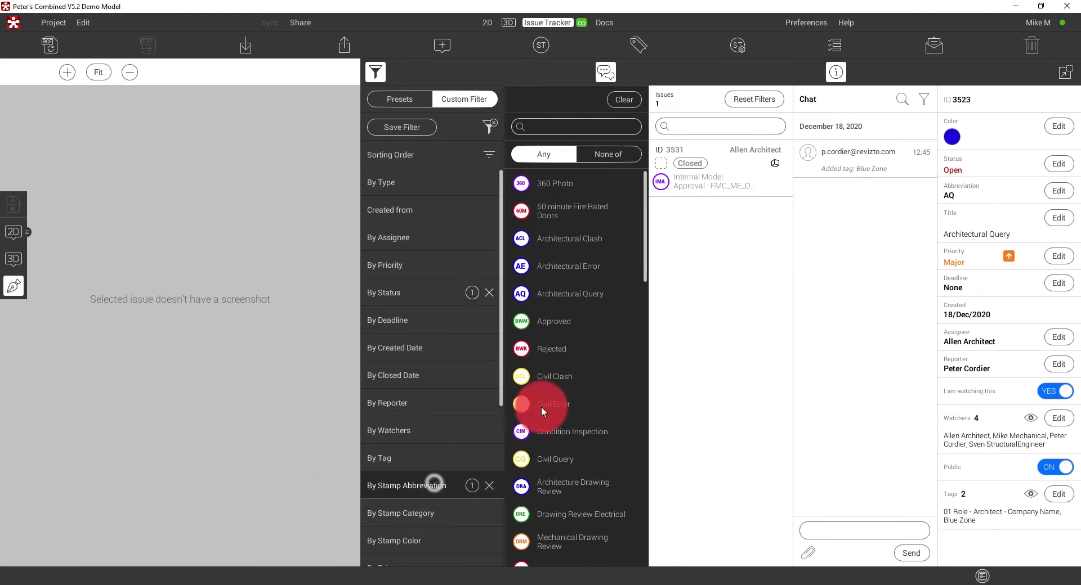
scroll(580, 430, down, 4)
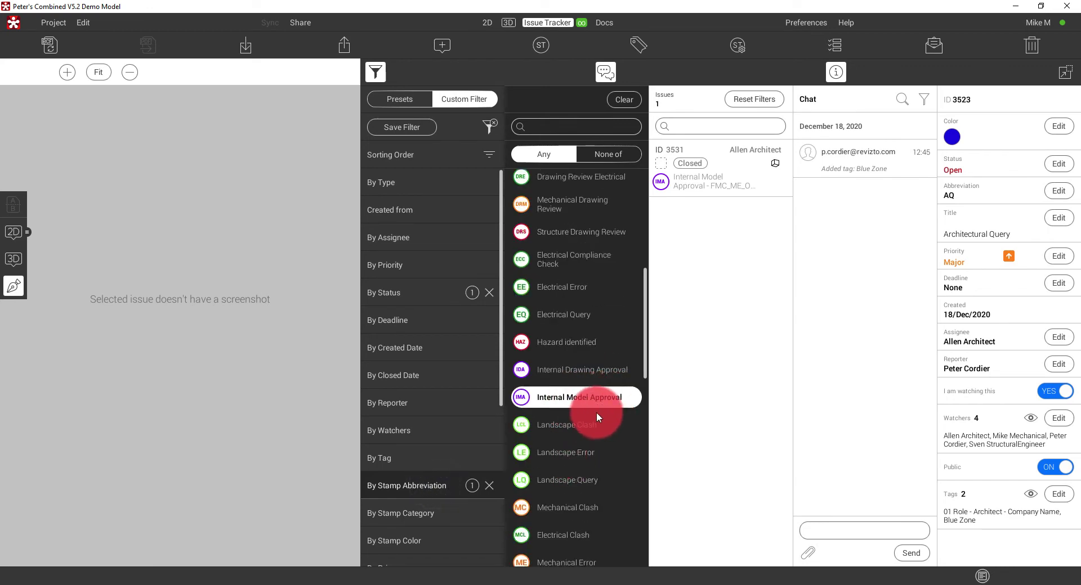
click(397, 99)
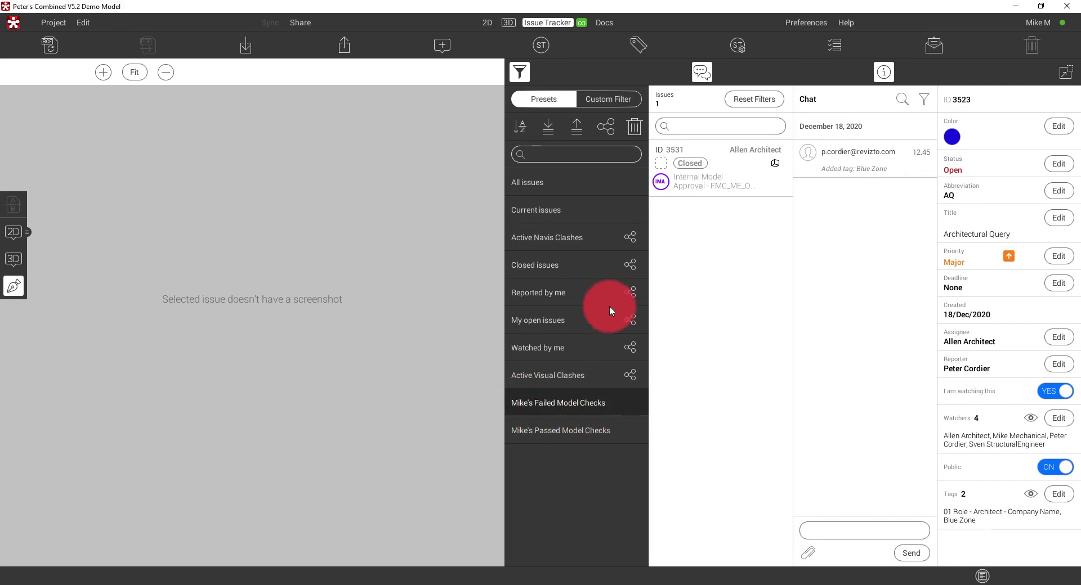
- Review the rejected FMC_ME_OPMHU approval issue's chat history and markup, and view its clash location in 3D
click(734, 179)
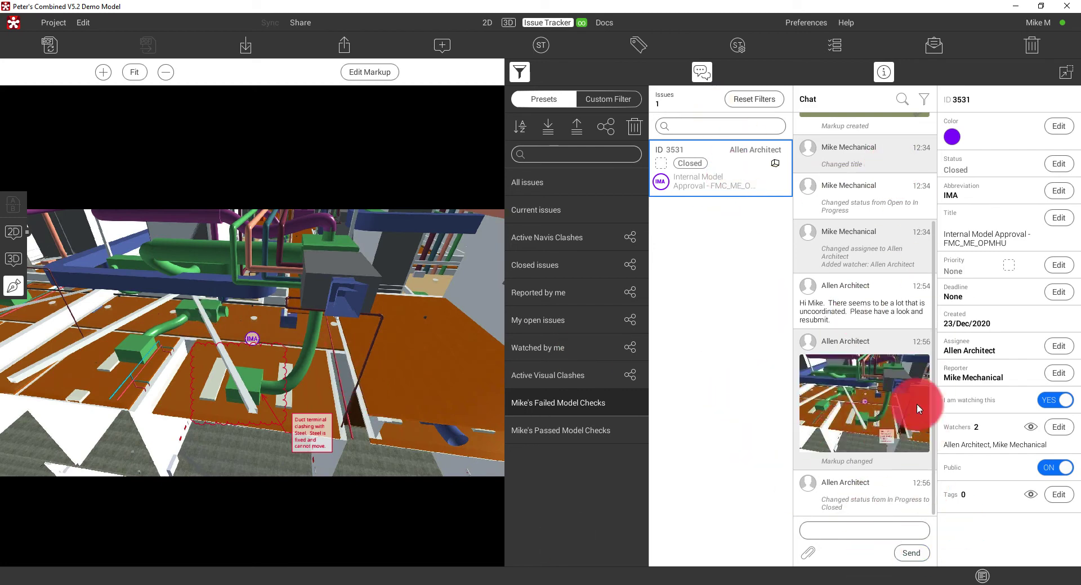
scroll(904, 272, up, 3)
scroll(895, 276, down, 3)
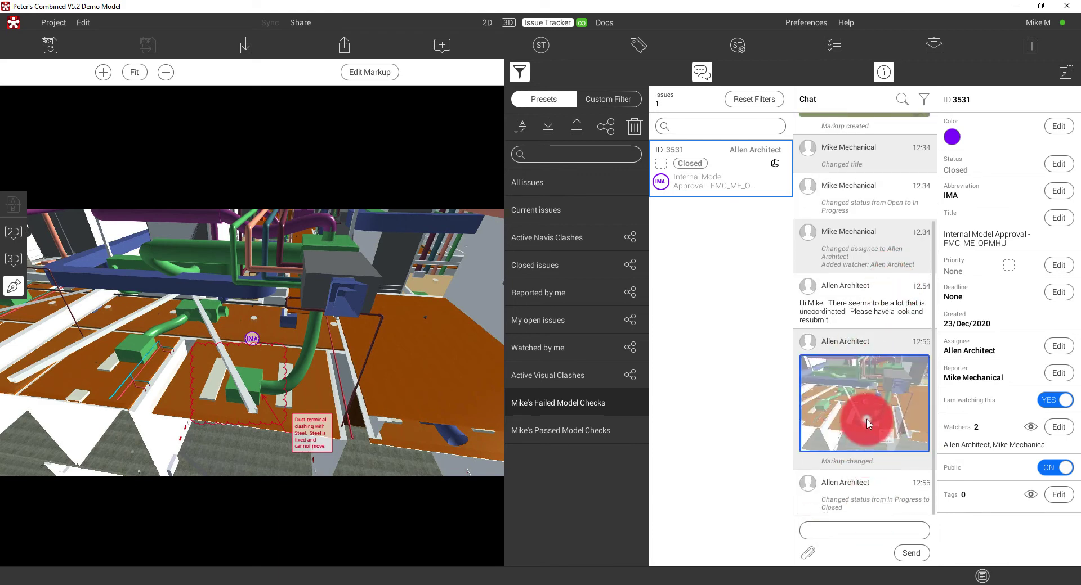
click(14, 259)
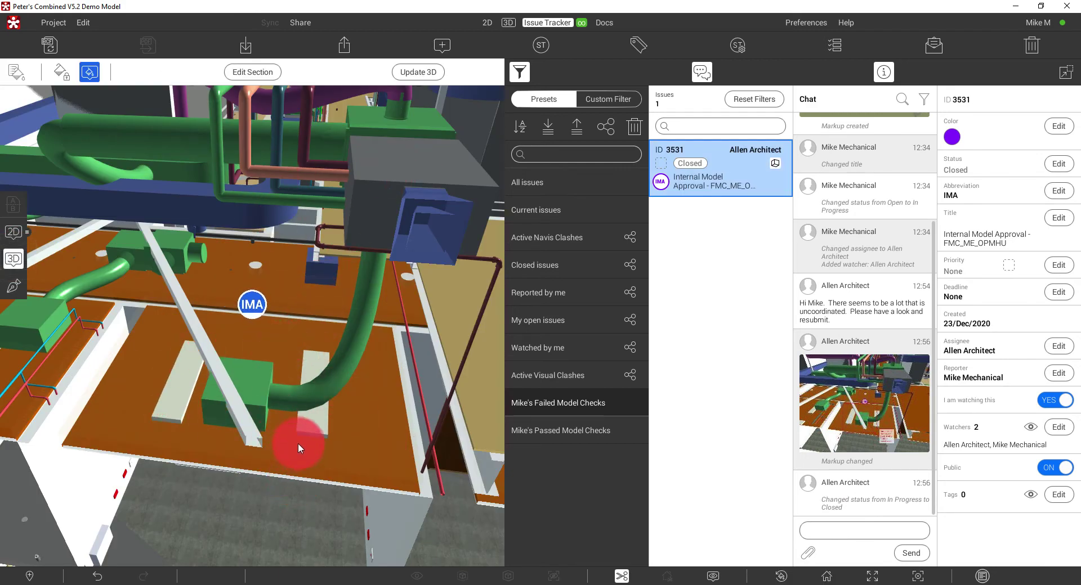
mouse_move(443, 465)
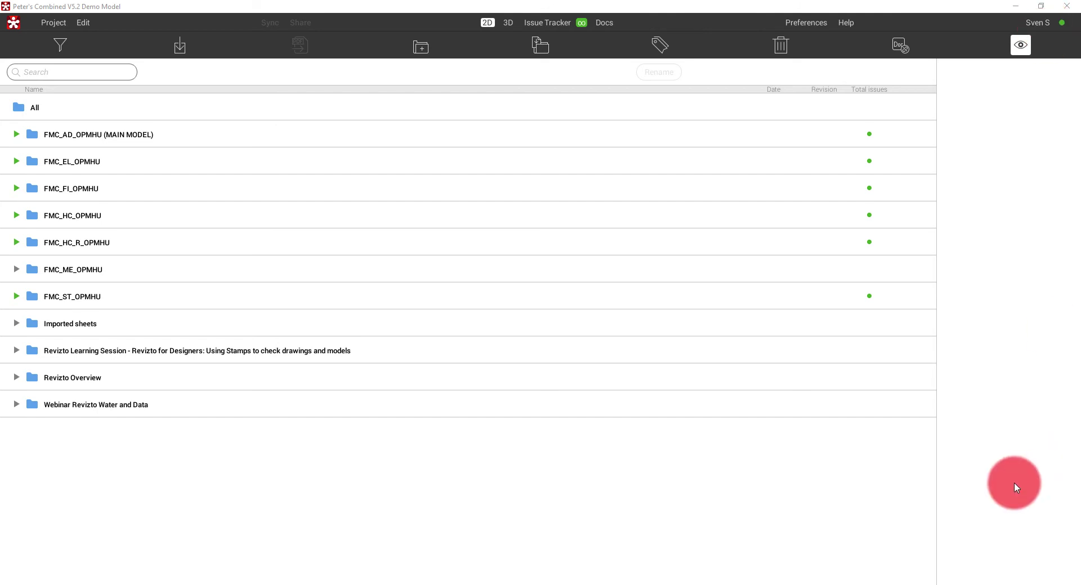
- Switch to the FMC_ST_OPMHU structural model in Revit and set its Revizto export to include sheets but exclude the 3D model
click(398, 582)
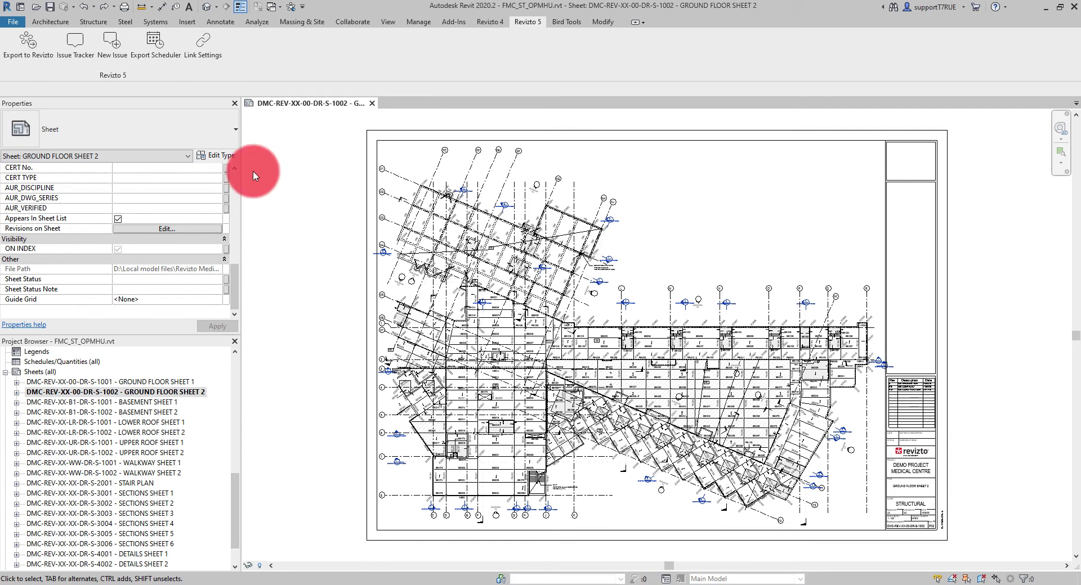
click(27, 42)
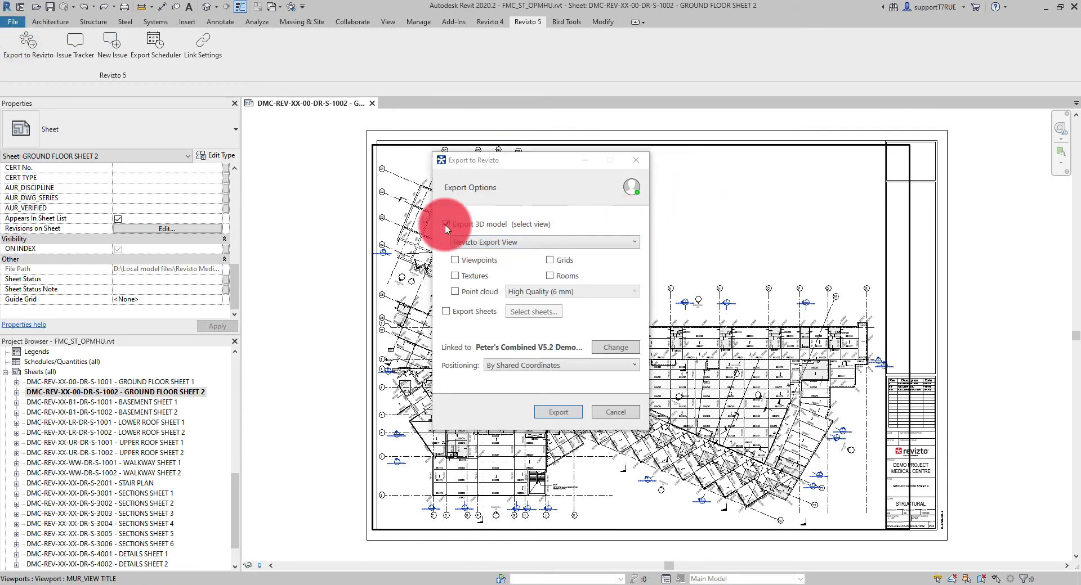
click(447, 224)
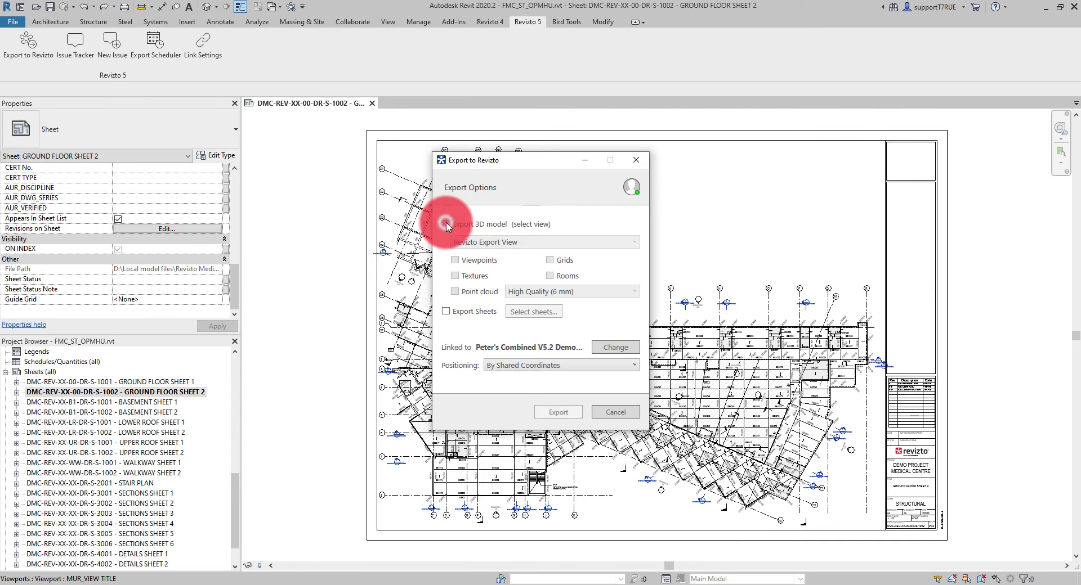
click(445, 311)
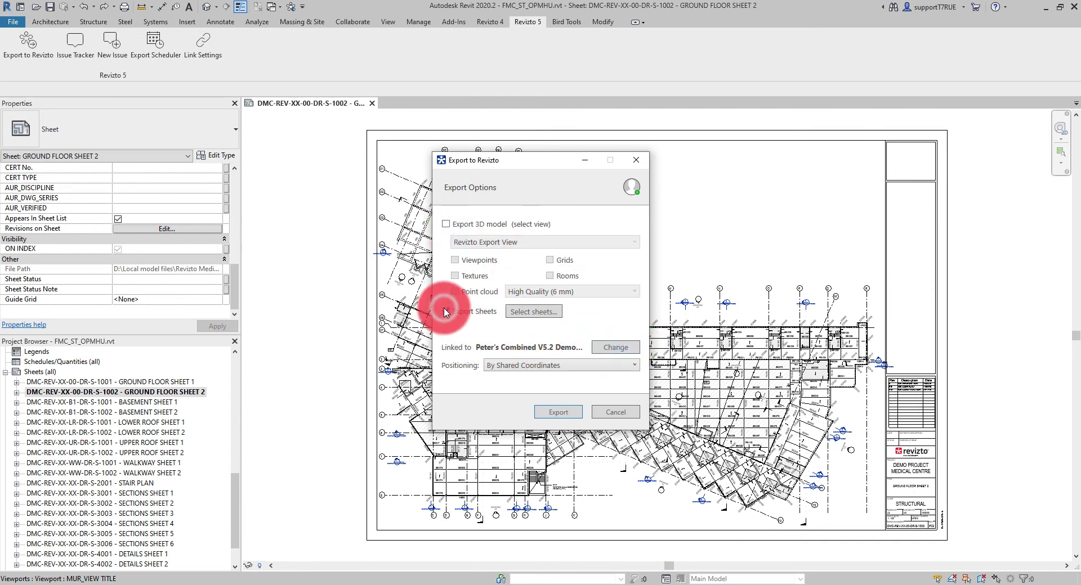
- Save the export selection with all sheets in Vector format and similar sheets merged, and export them to the linked Revizto project
click(523, 312)
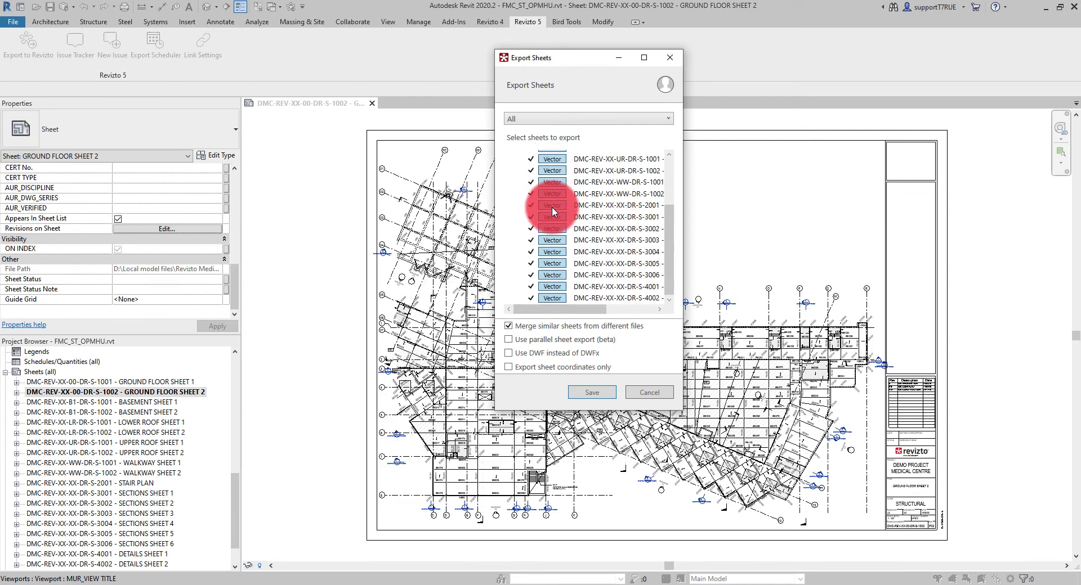
click(510, 326)
click(509, 339)
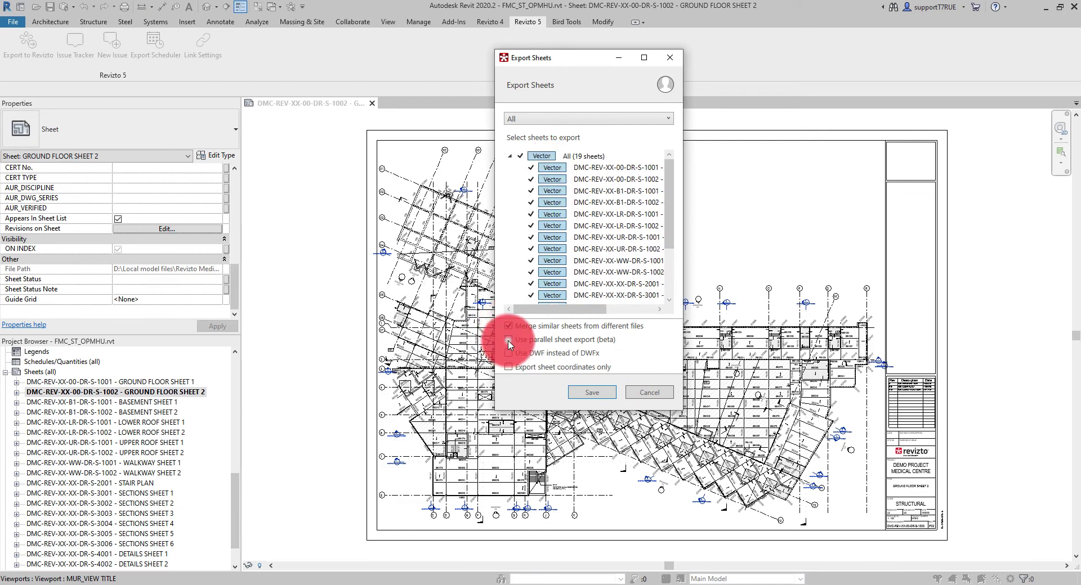
click(602, 398)
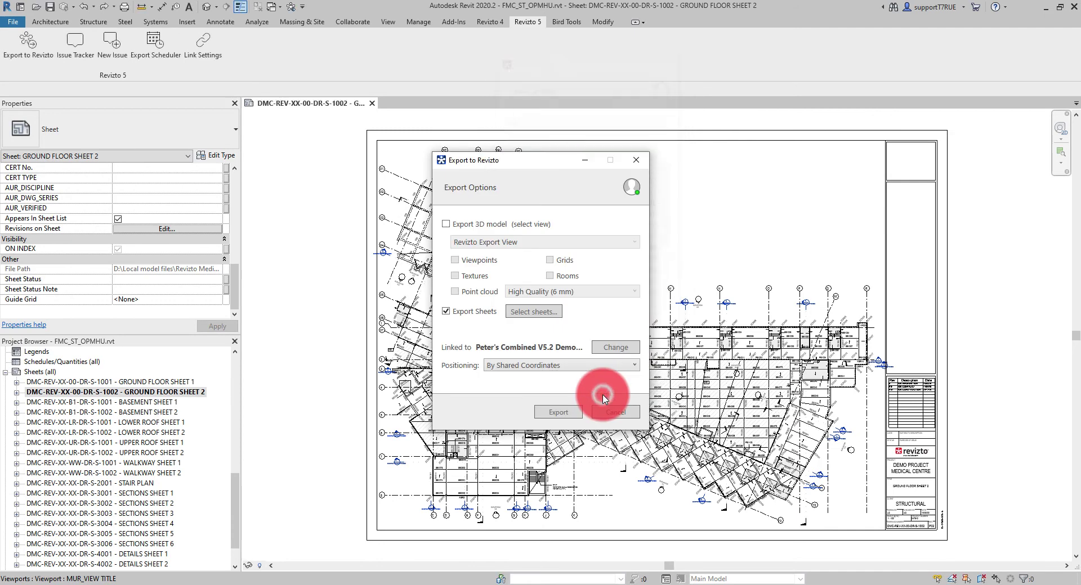
click(567, 410)
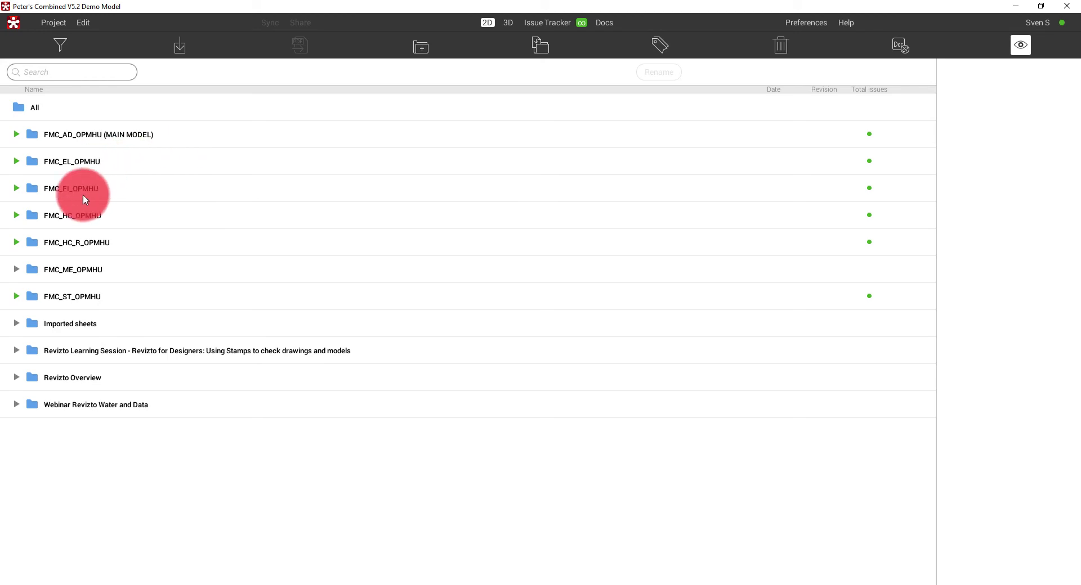
- Switch to Revizto and open sheet DMC-REV-XX-00-DR-S-1001 - GROUND FLOOR SHEET 1 from the FMC_ST_OPMHU folder
click(19, 296)
scroll(161, 218, down, 1)
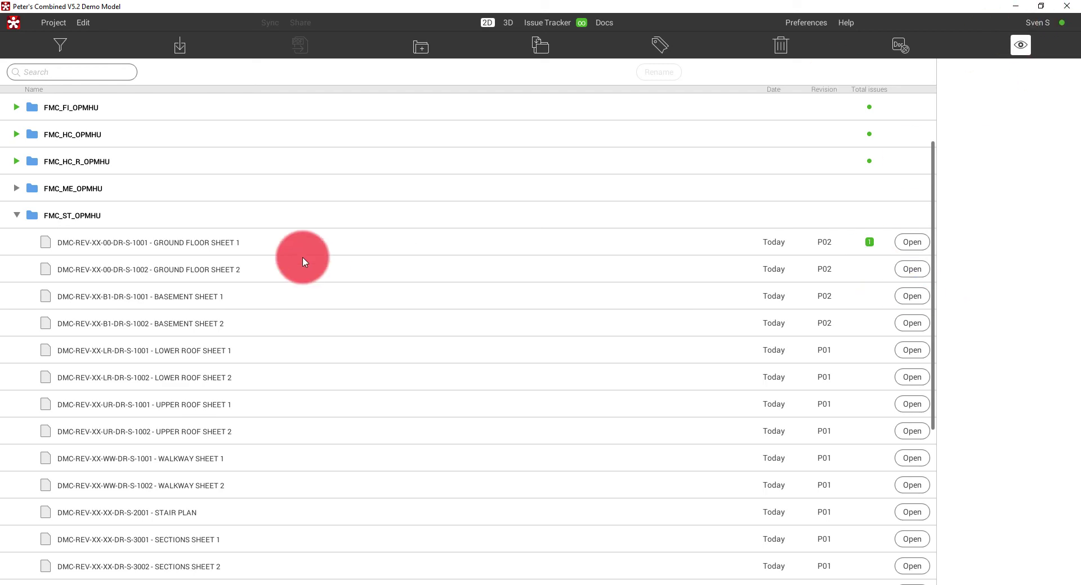
click(912, 242)
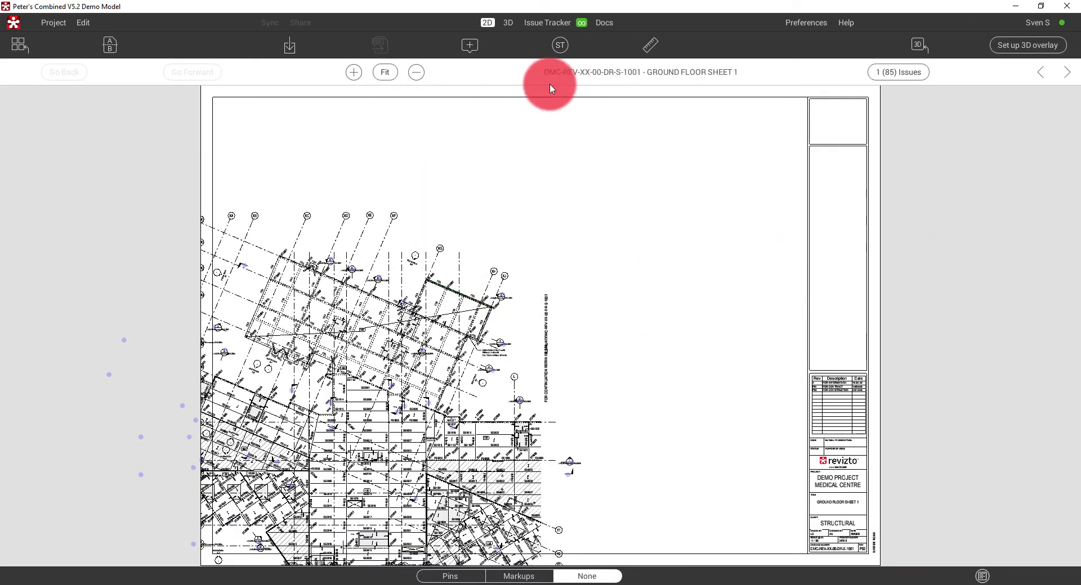
- Place an Internal Drawing Approval stamp just above the revision table in the sheet's title block
click(559, 44)
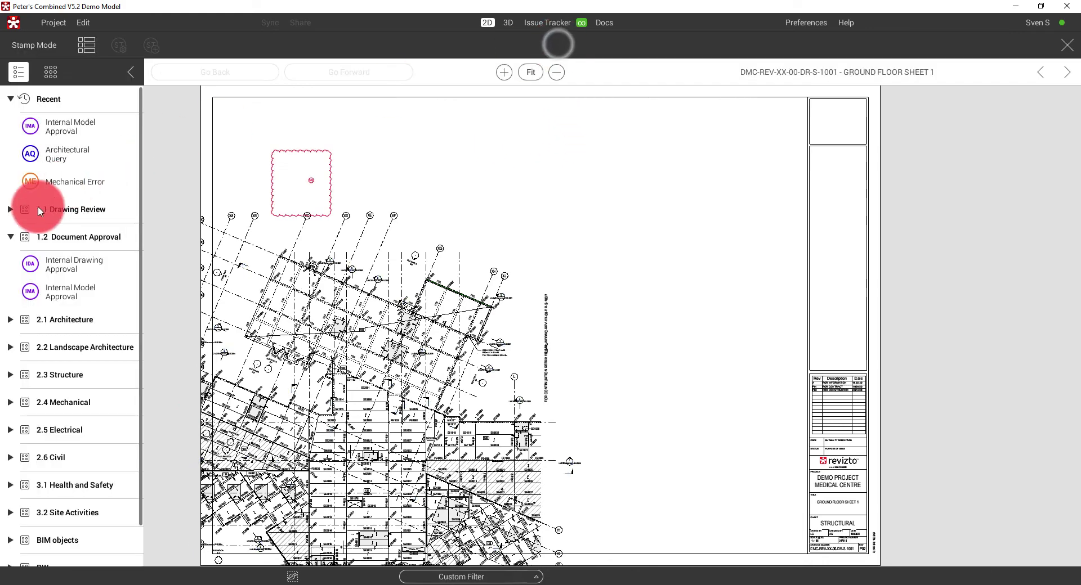
click(76, 267)
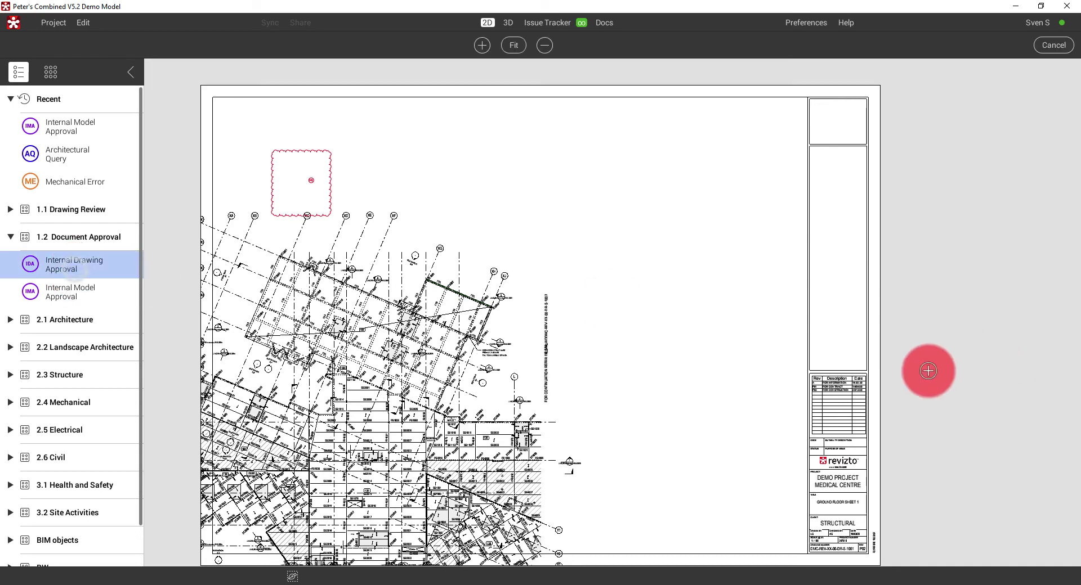
click(820, 358)
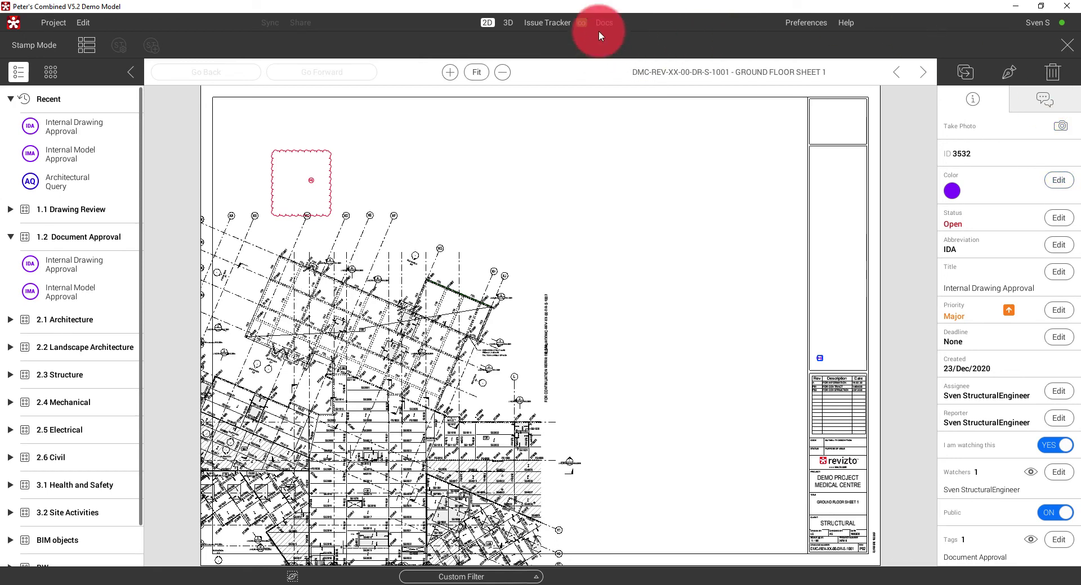
- Show the Internal Drawing Approval issue in the fully expanded issue tracker and set its status to In Progress
click(553, 23)
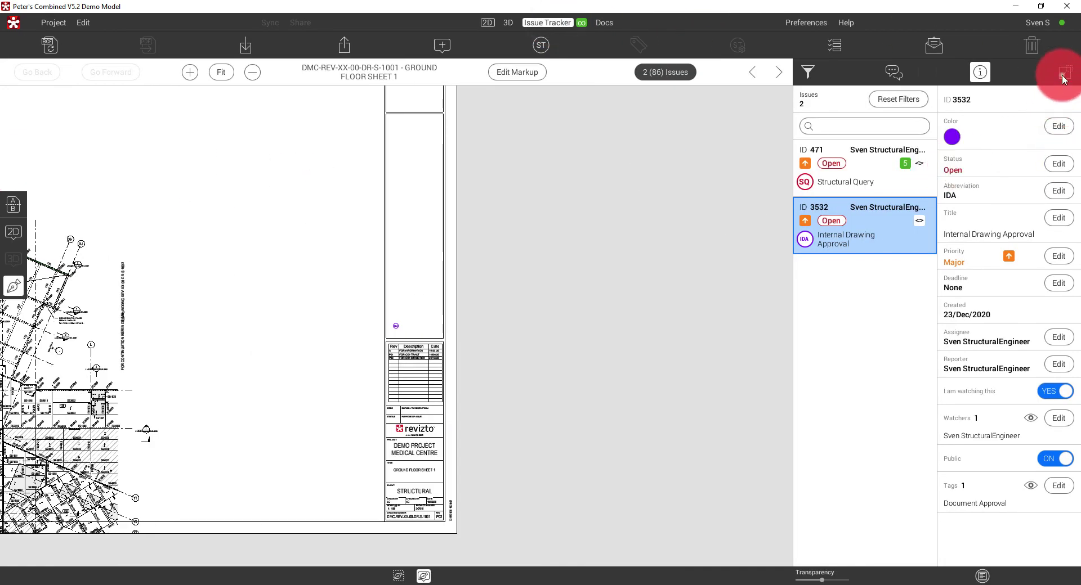
click(1059, 70)
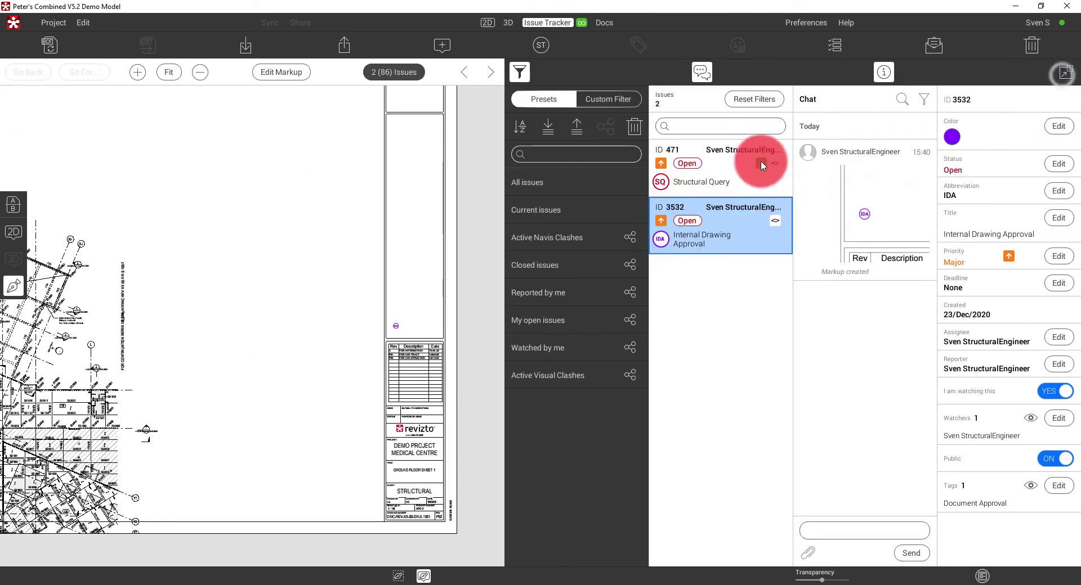
click(1059, 164)
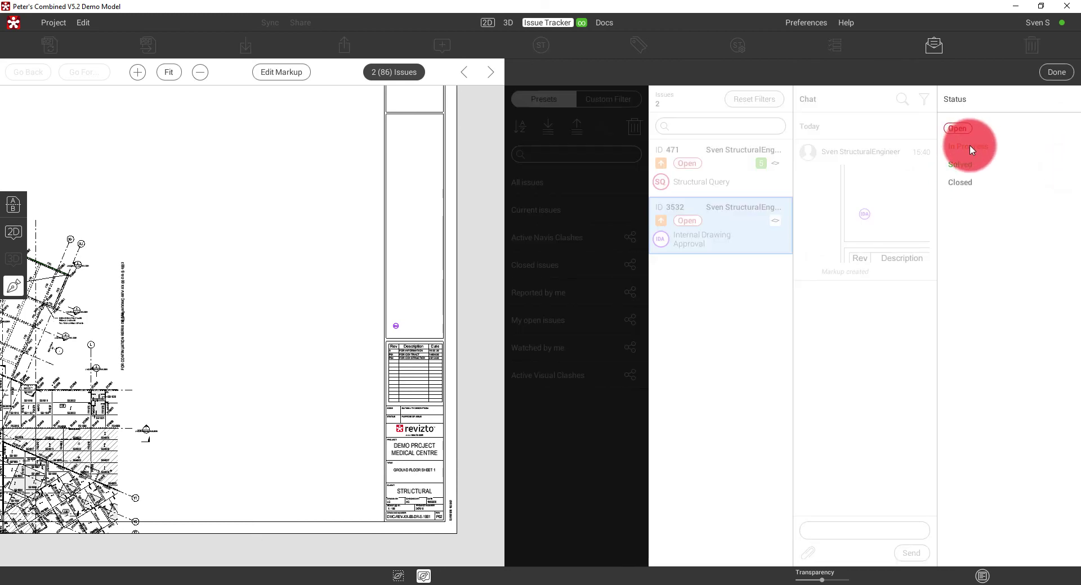
click(969, 145)
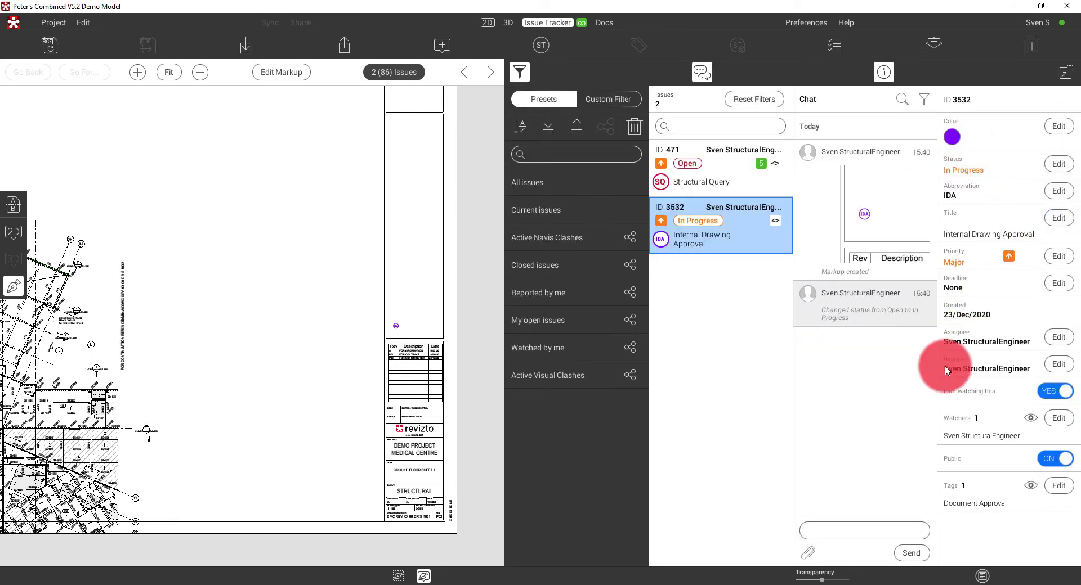
- Retitle the issue "Internal Drawing Approval - DMC-REV-XX-00-DR-S-1001 - GROUND FLOOR SHEET 1" and assign it to the architect
click(1057, 220)
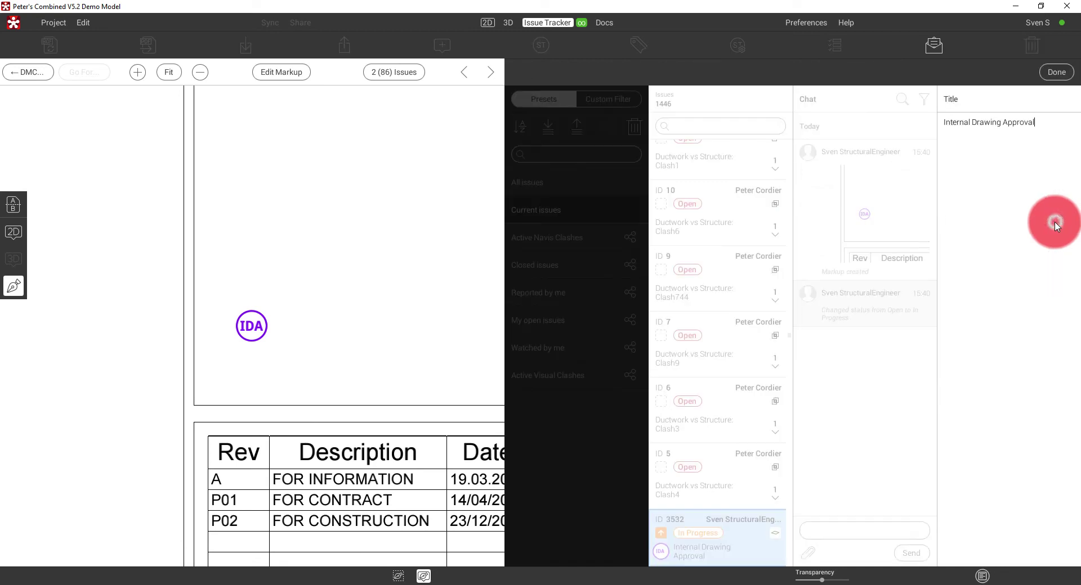
click(1047, 128)
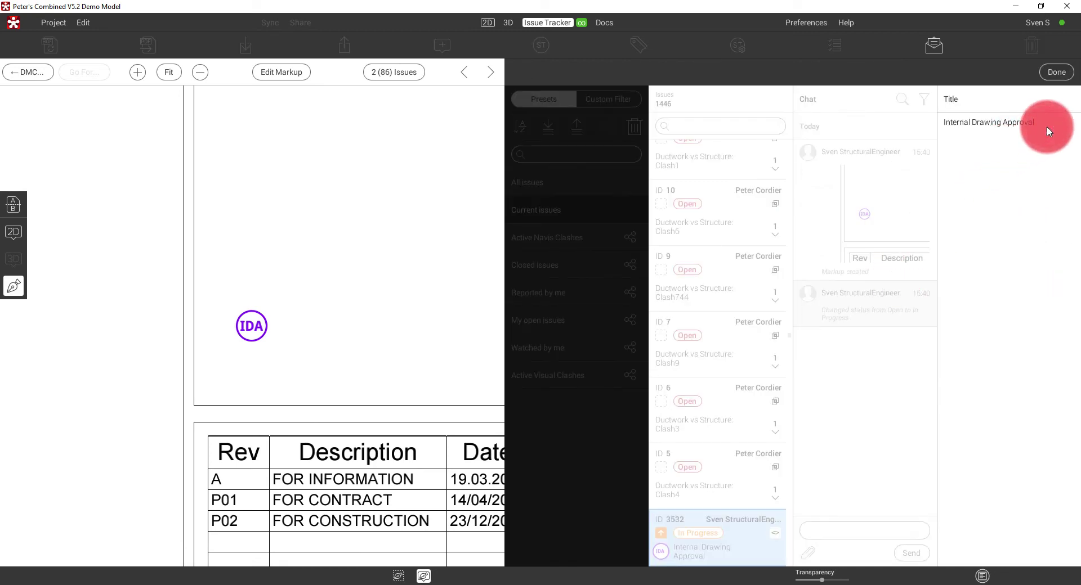
text(DMC-REV-XX-00-DR-S-1001 - GROUND FLOOR SHEET 1)
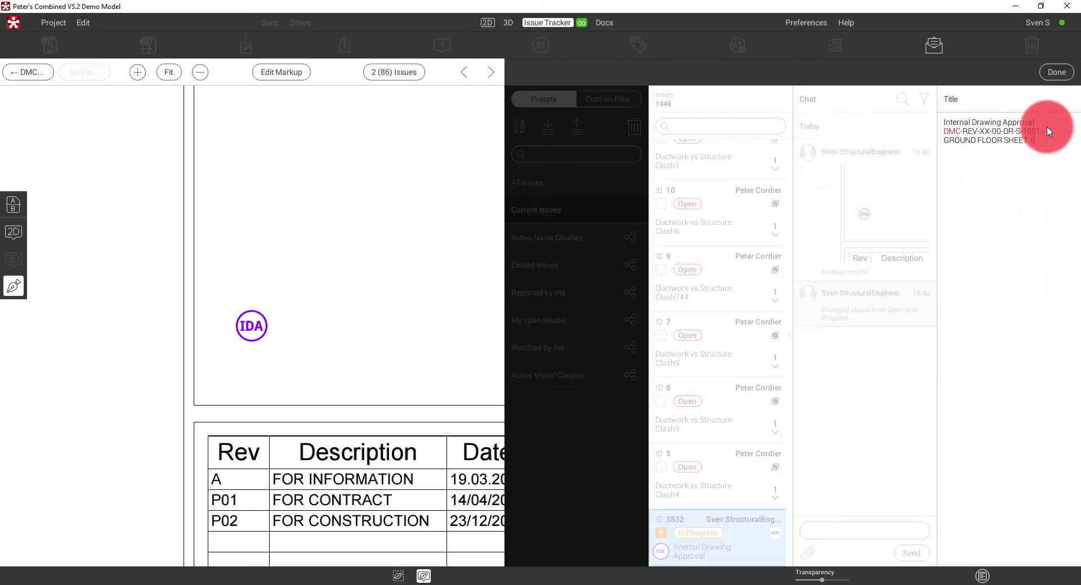
click(1056, 72)
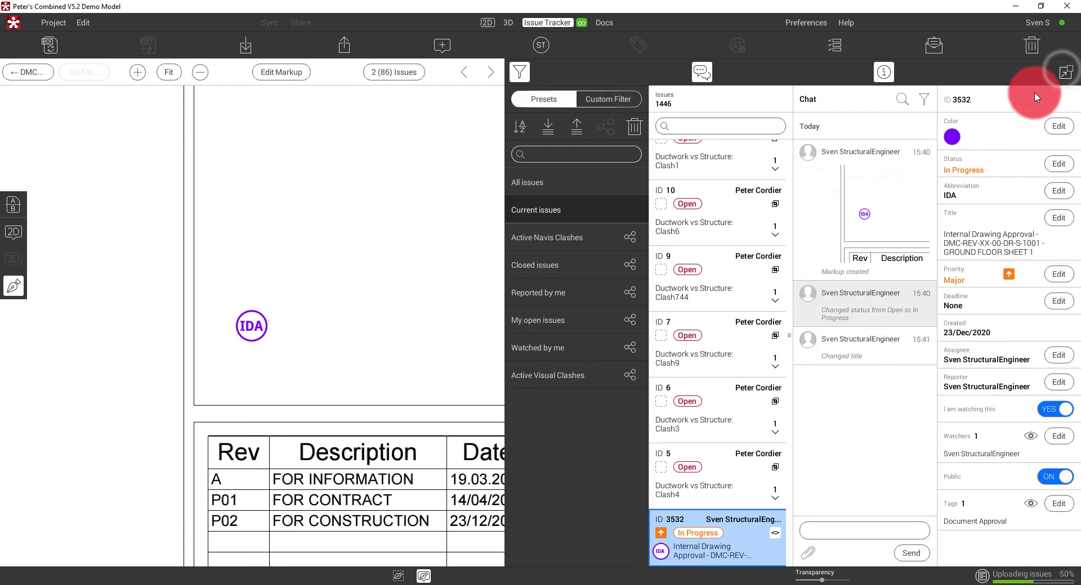
click(1068, 361)
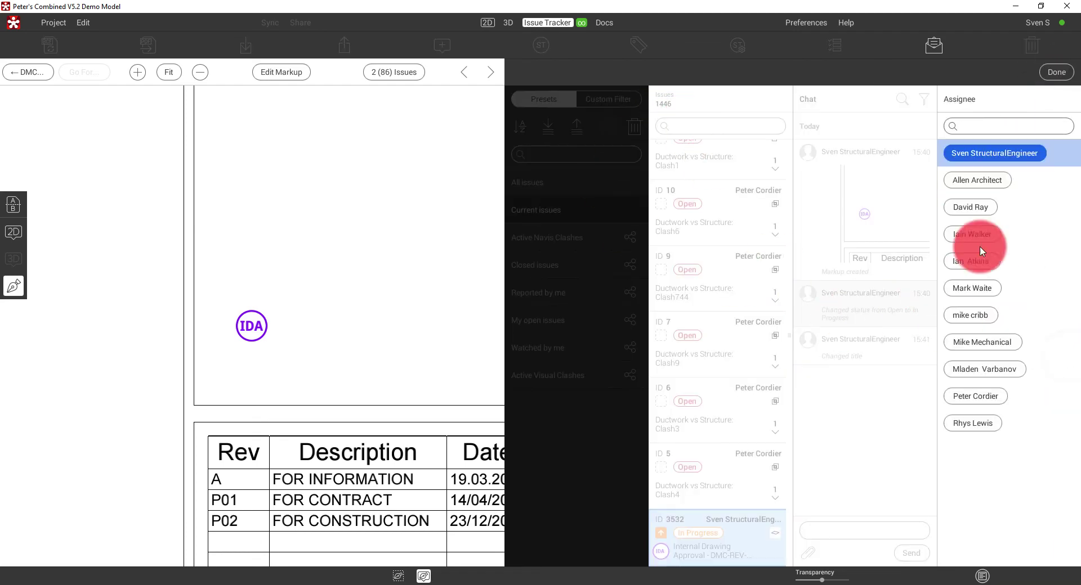
click(983, 181)
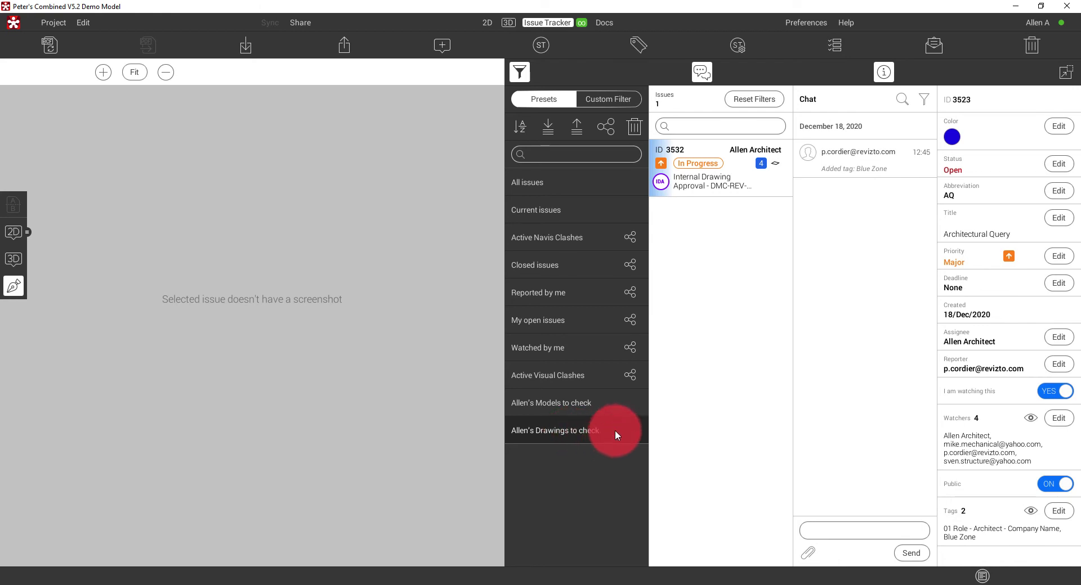
- Review the assignee, status and stamp abbreviation criteria behind the architect's drawings-to-check filter preset, and return to the presets
click(615, 103)
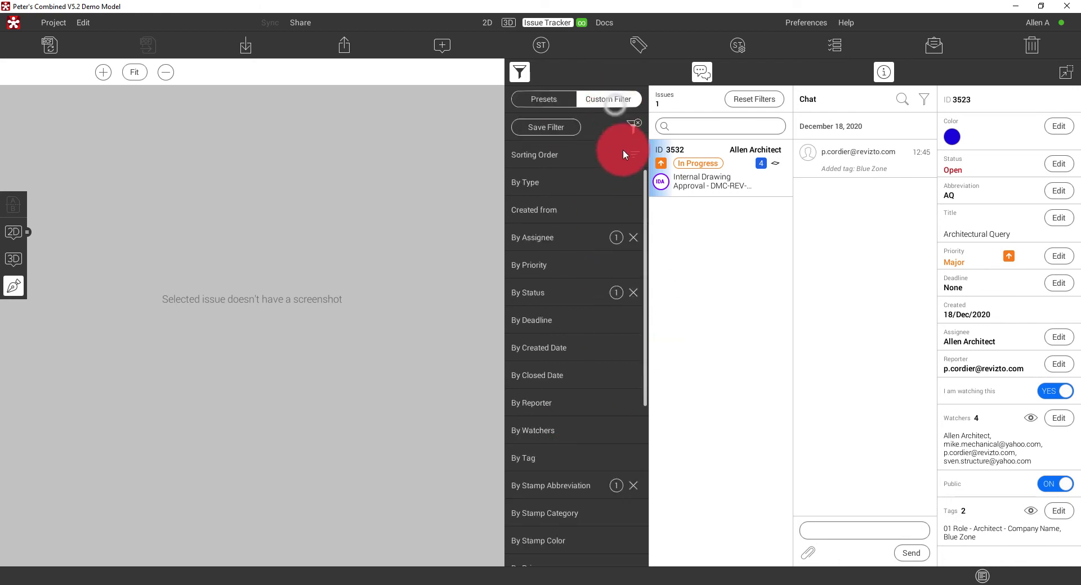
click(565, 238)
scroll(612, 218, down, 3)
scroll(579, 275, up, 10)
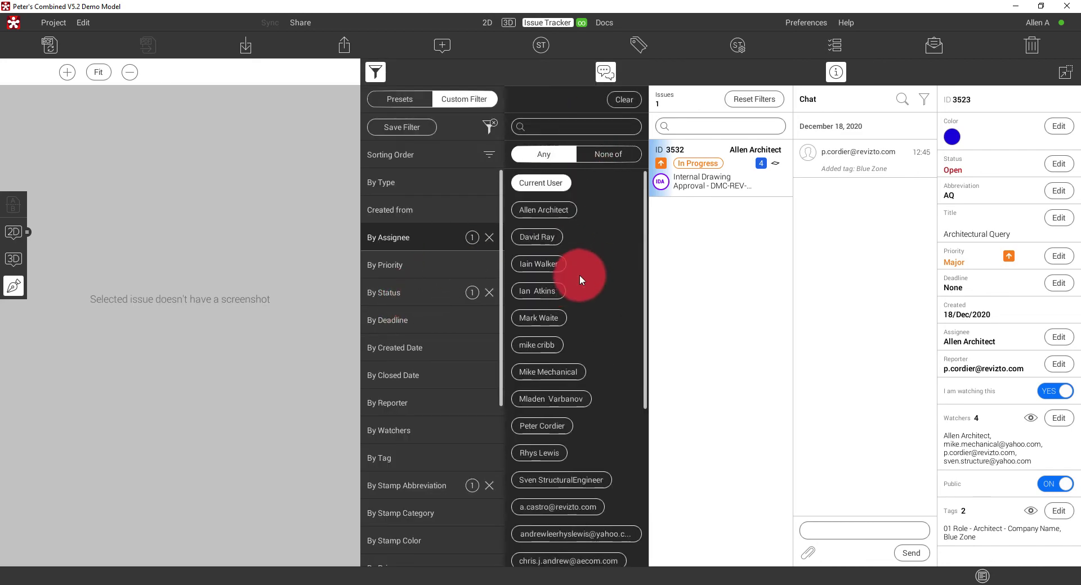
scroll(414, 330, down, 3)
scroll(419, 258, up, 2)
click(419, 258)
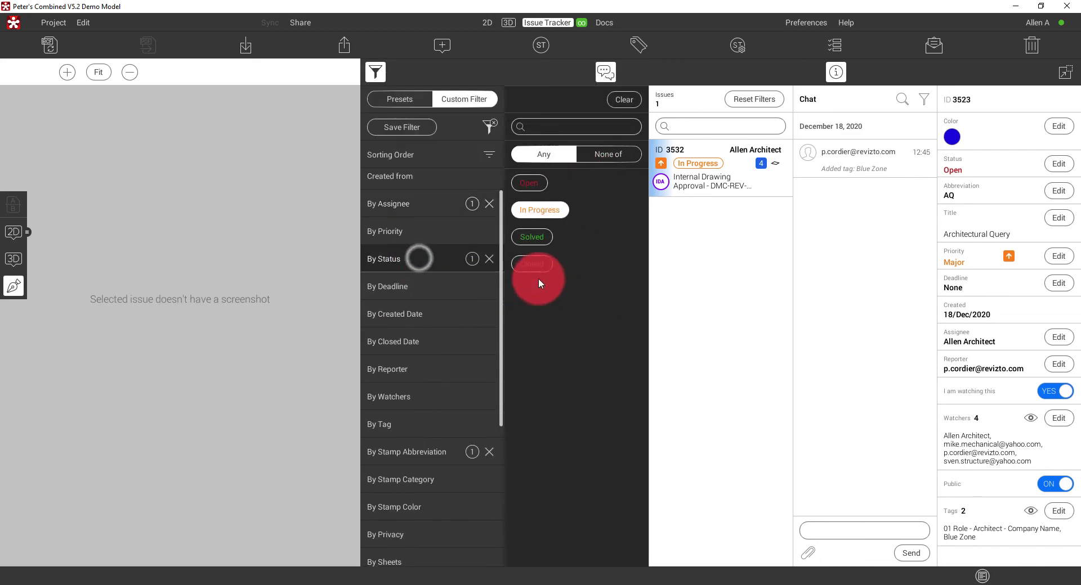
click(410, 451)
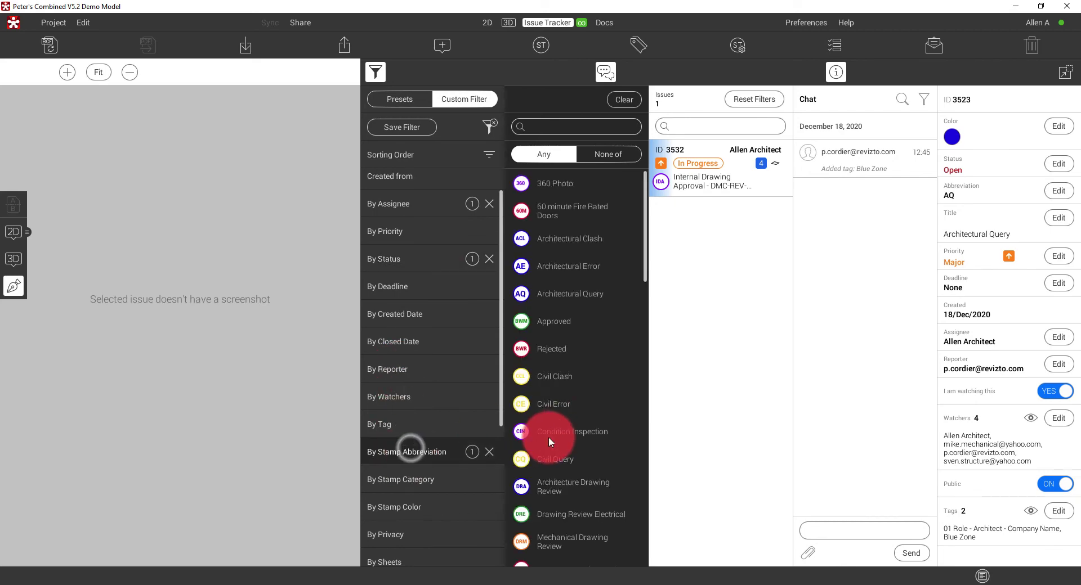
scroll(549, 447, down, 5)
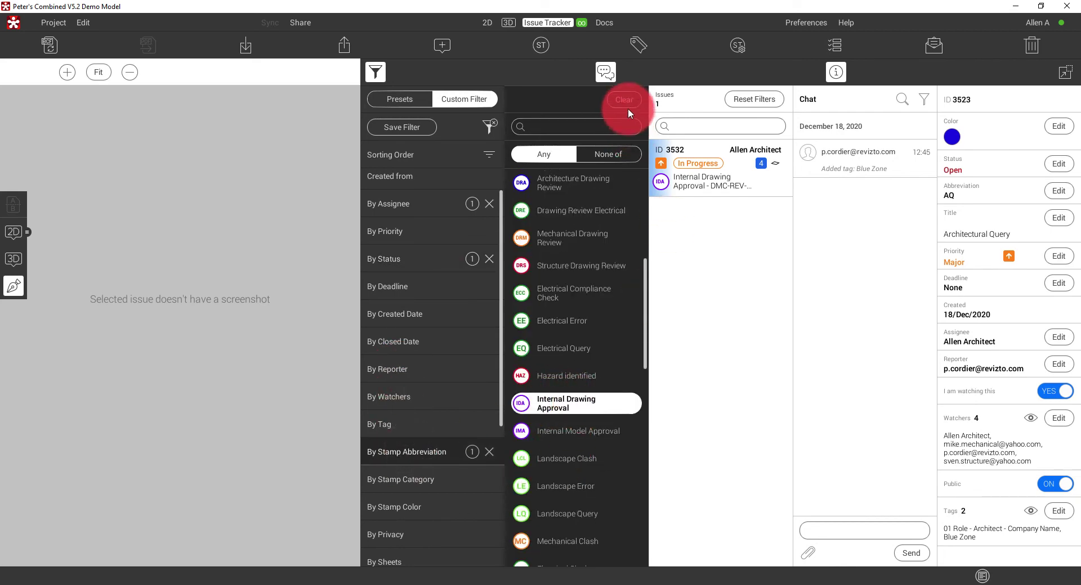
click(403, 100)
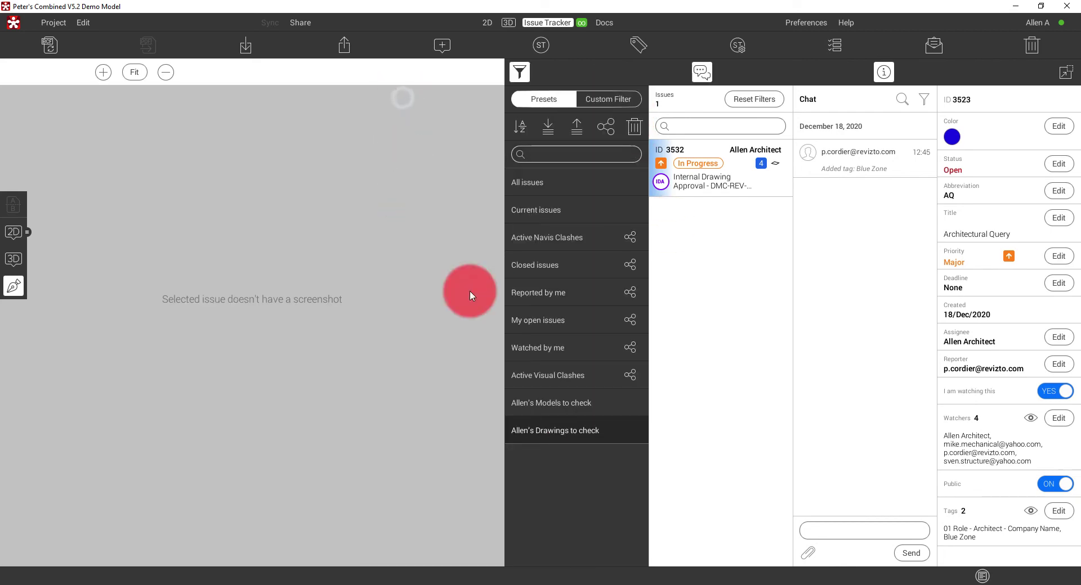
- Open the Internal Drawing Approval issue for GROUND FLOOR SHEET 1 and show its whole sheet in the enlarged view
click(714, 169)
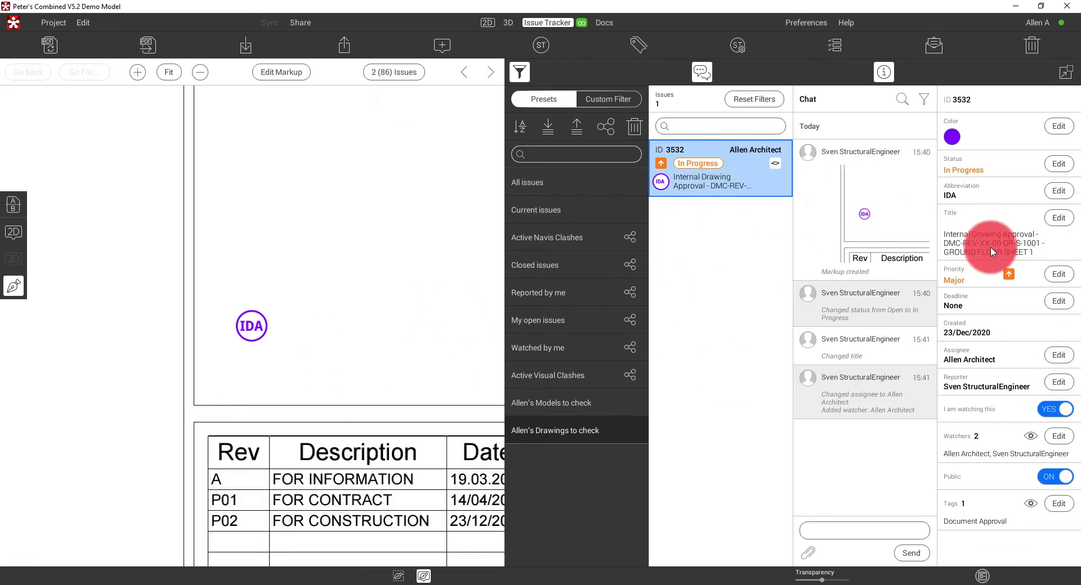
click(1065, 73)
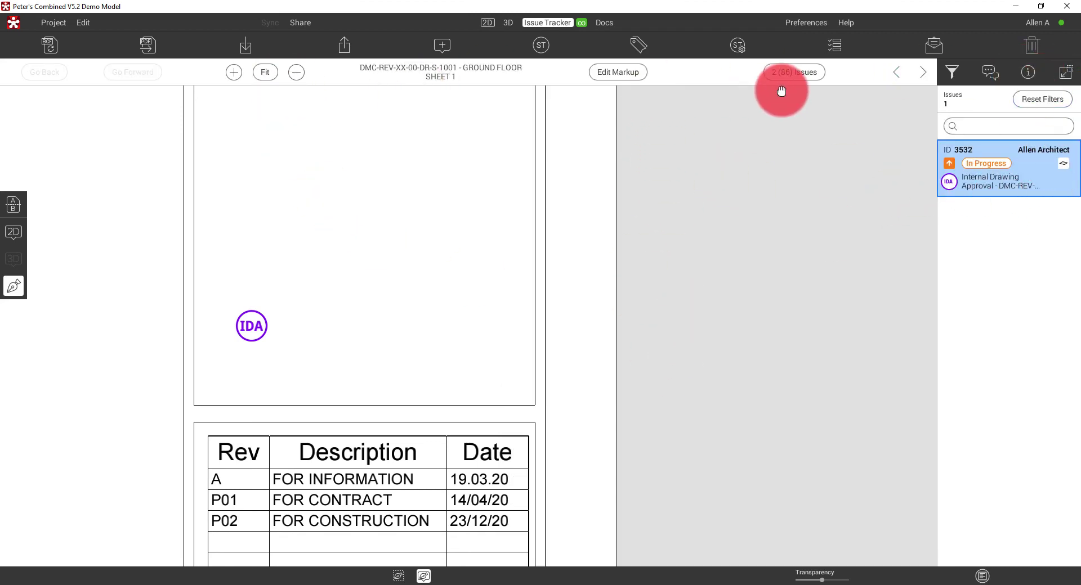
click(268, 73)
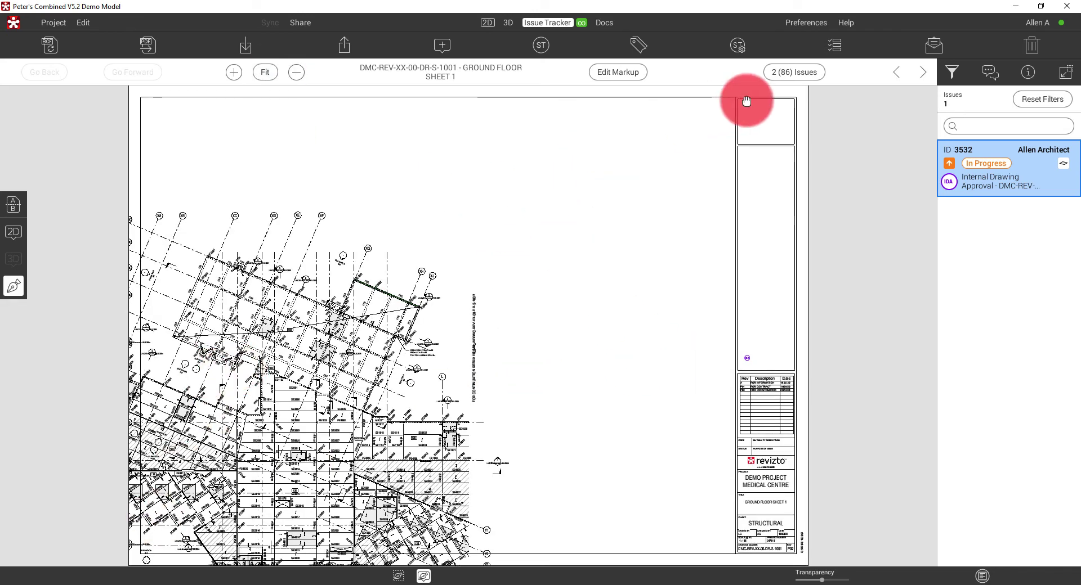
- Mark up the sheet with a red cloud rectangle around the off-sheet plan and a yellow freehand outline over it, and save the markup
click(626, 75)
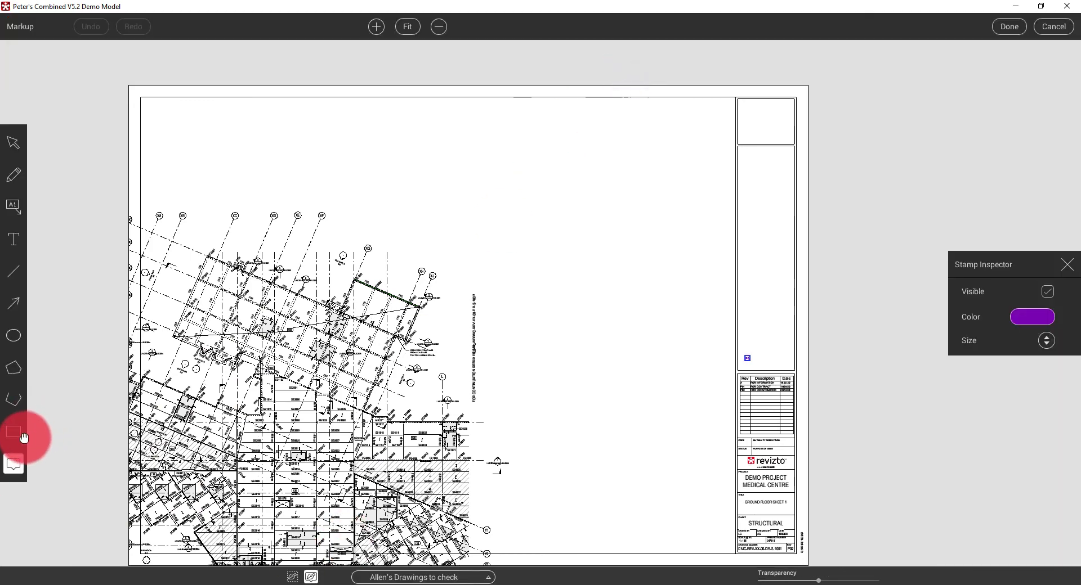
click(14, 432)
drag(106, 184, 578, 566)
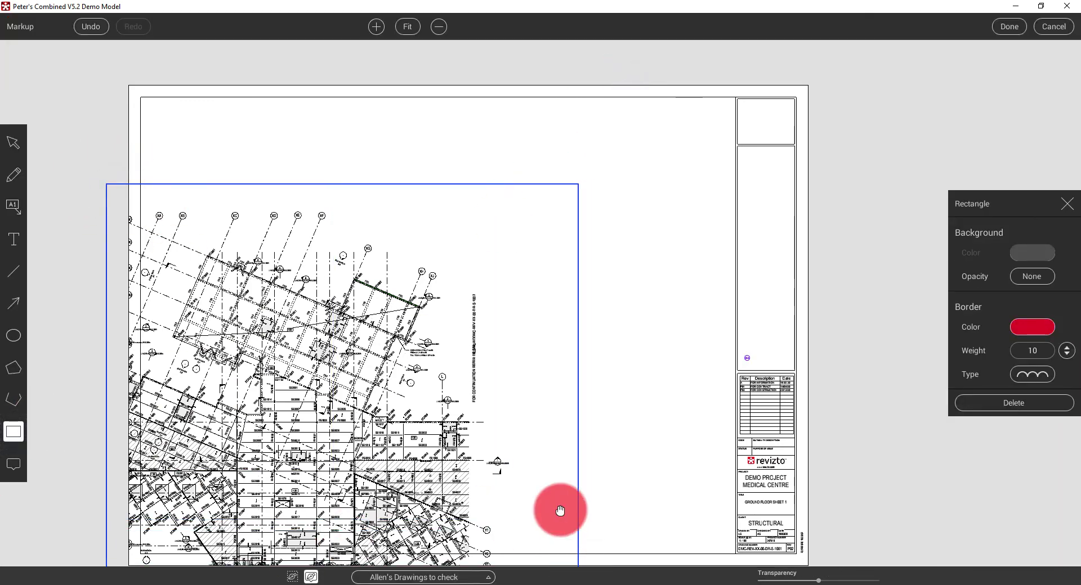
click(23, 181)
mouse_move(125, 218)
mouse_down()
mouse_move(144, 313)
mouse_move(141, 544)
mouse_move(476, 552)
mouse_up()
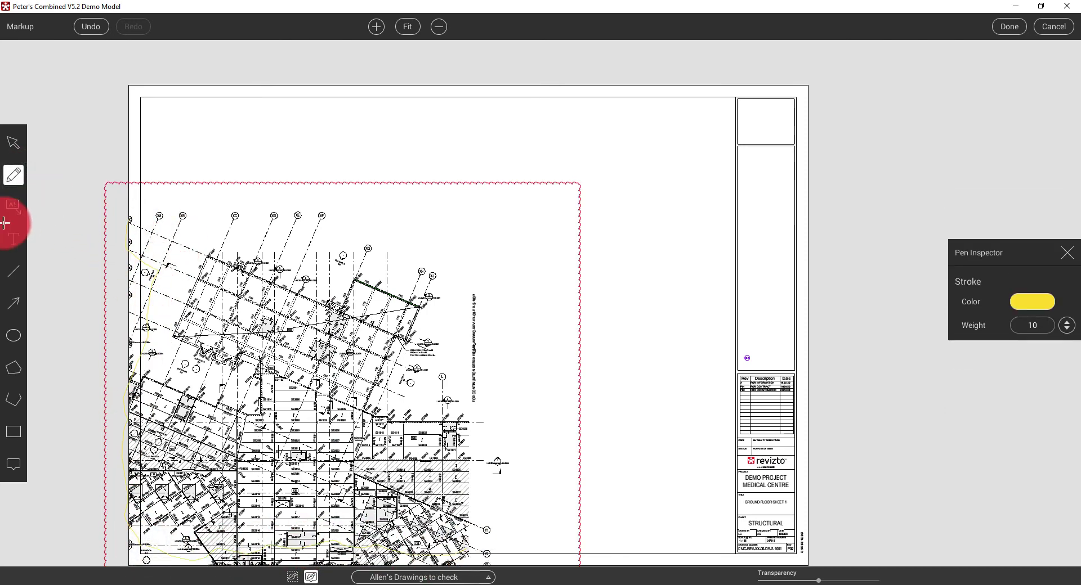
click(13, 207)
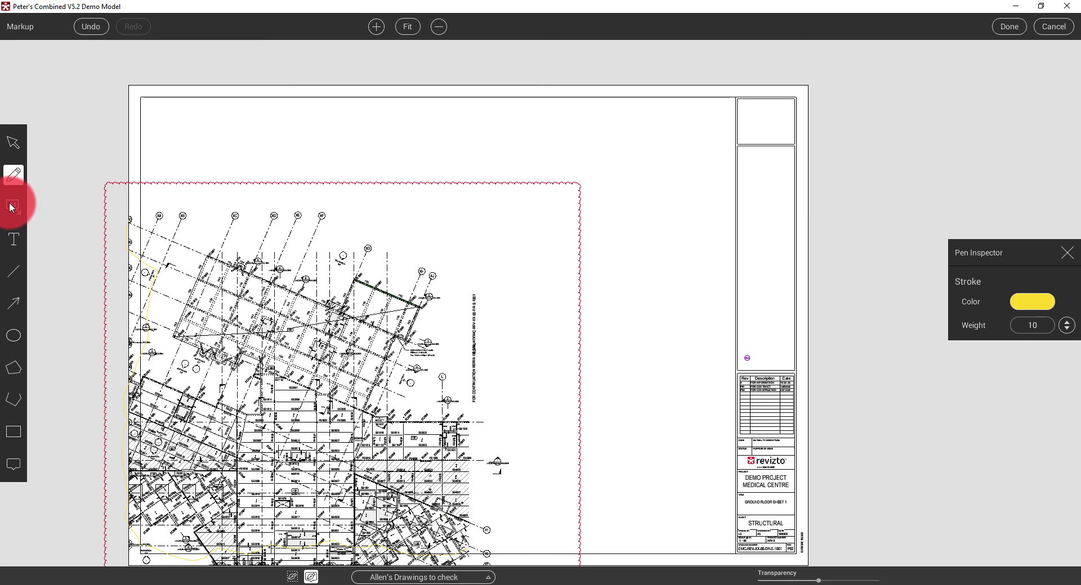
click(1016, 35)
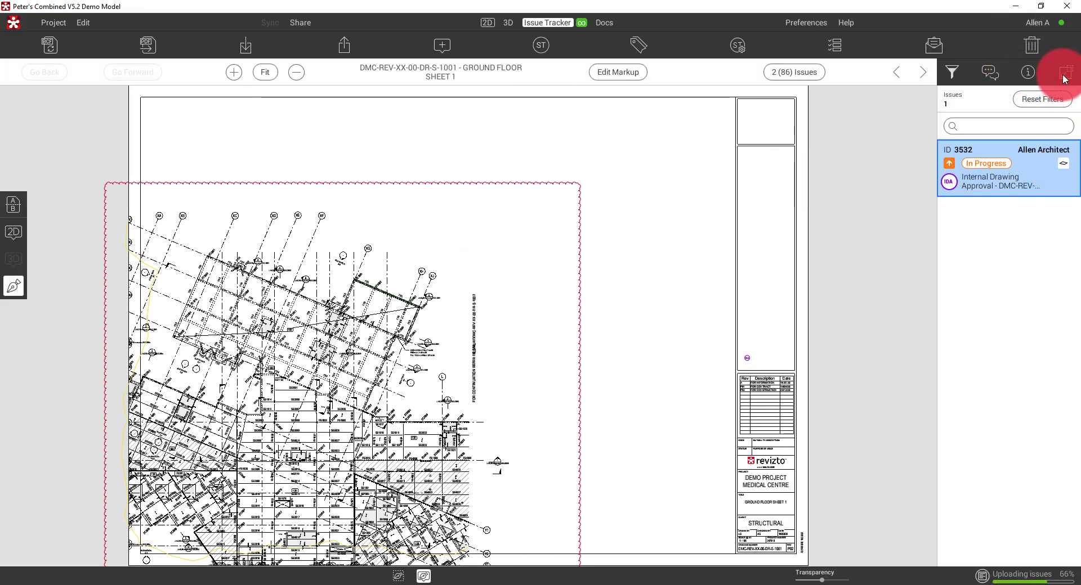
- Send a chat comment on the issue greeting the structural engineer and saying "The drawing sheet looks to be misaligned. Please check."
click(988, 71)
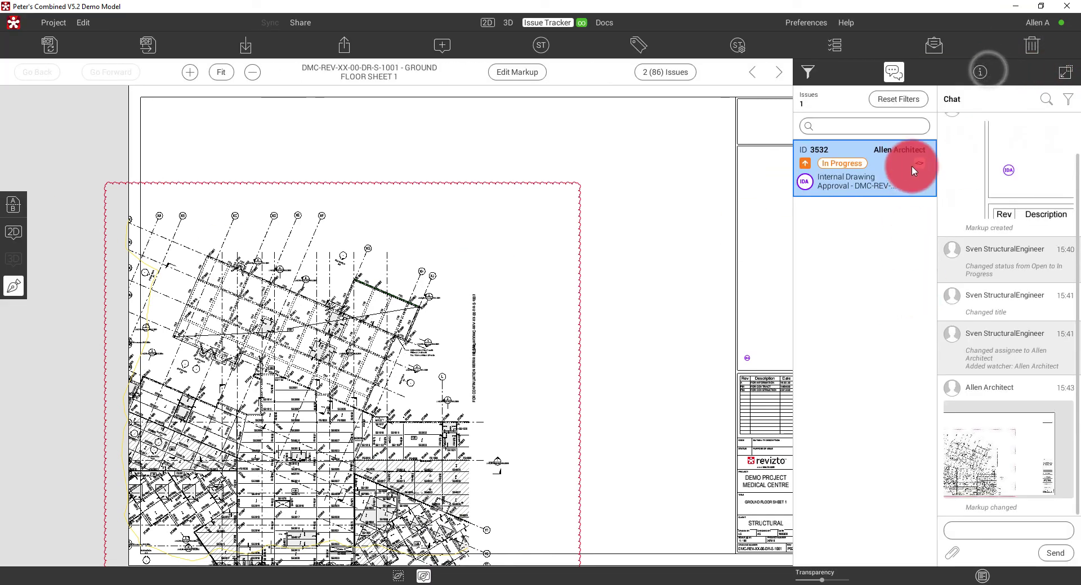
click(979, 73)
click(867, 535)
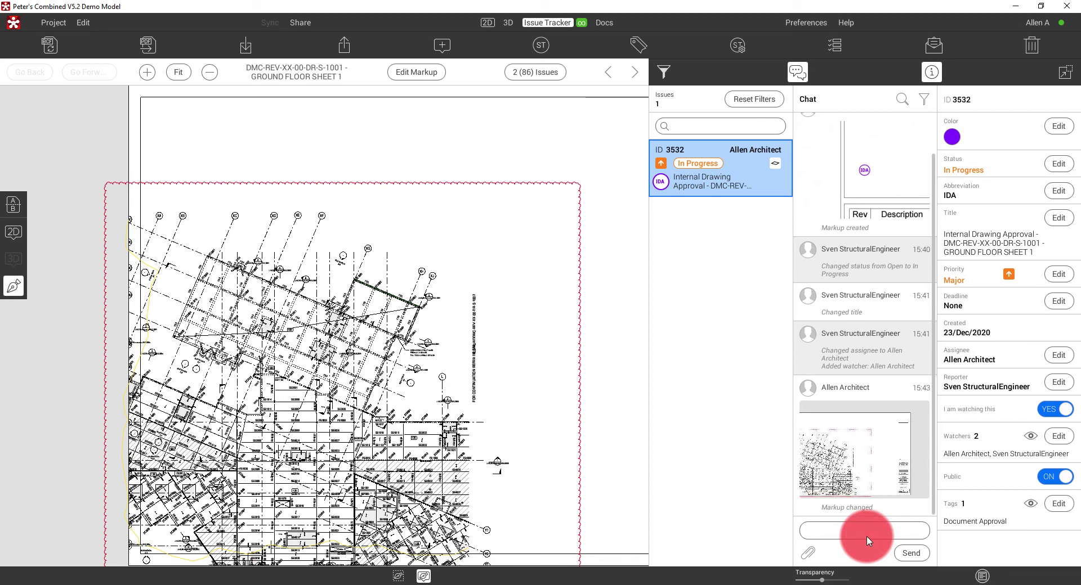
text(Sve)
text(n)
text(, The)
text( drawing sh)
text(eets)
text(looks to be )
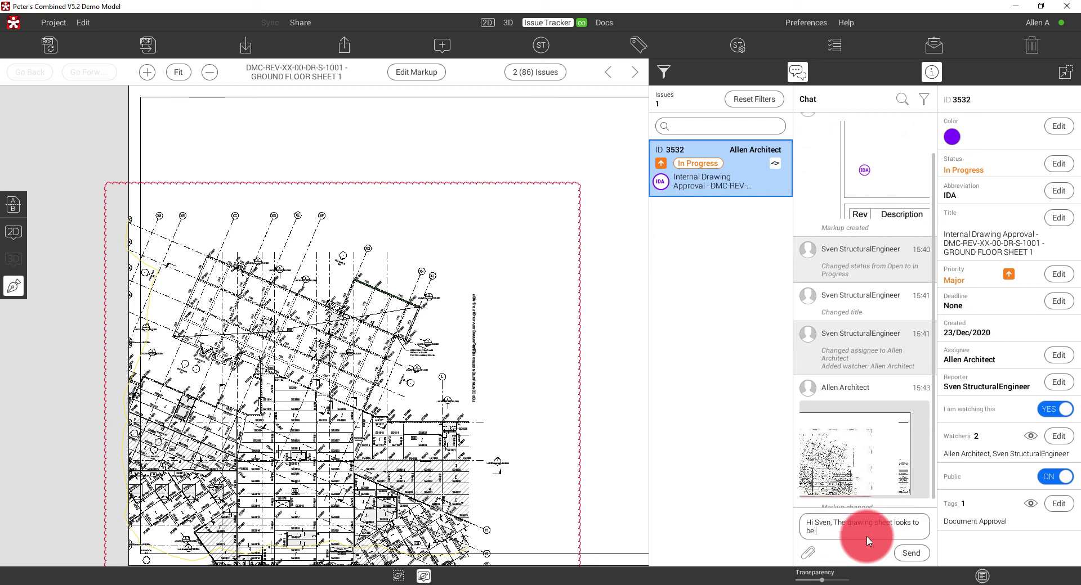
text(misaligened. Please check.)
right_click(840, 530)
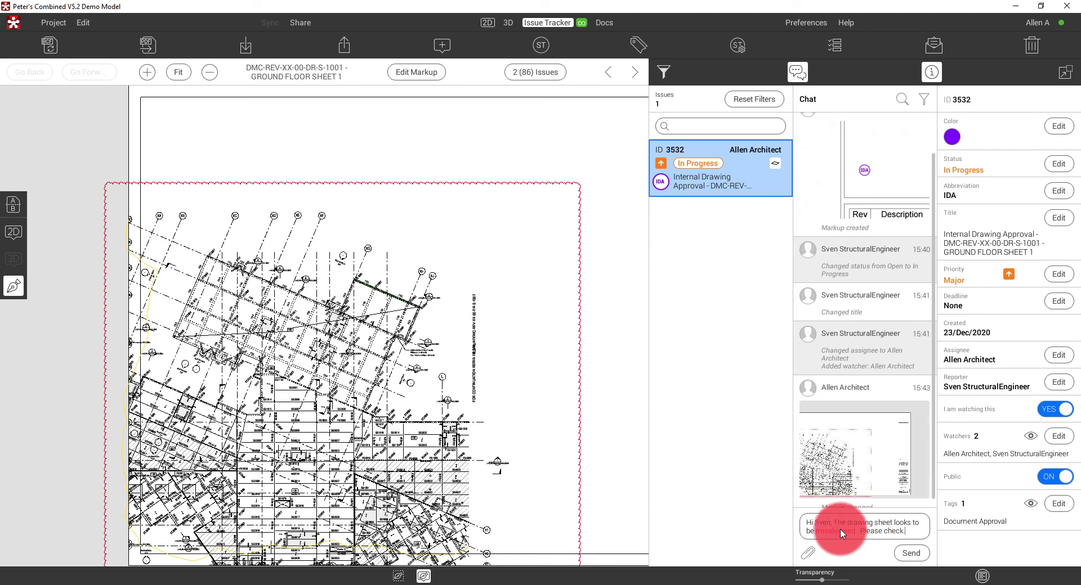
click(859, 470)
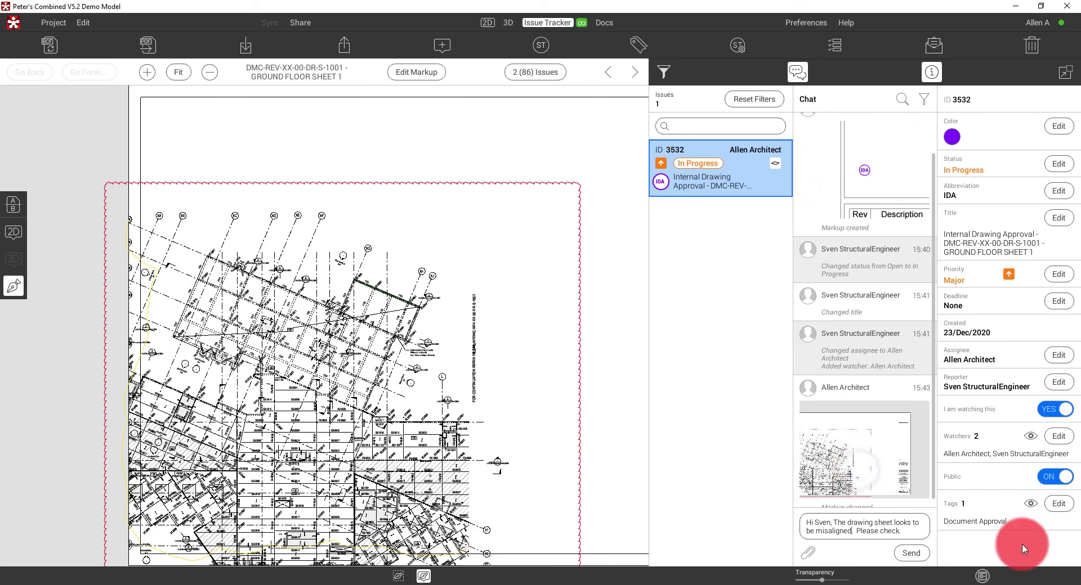
click(911, 551)
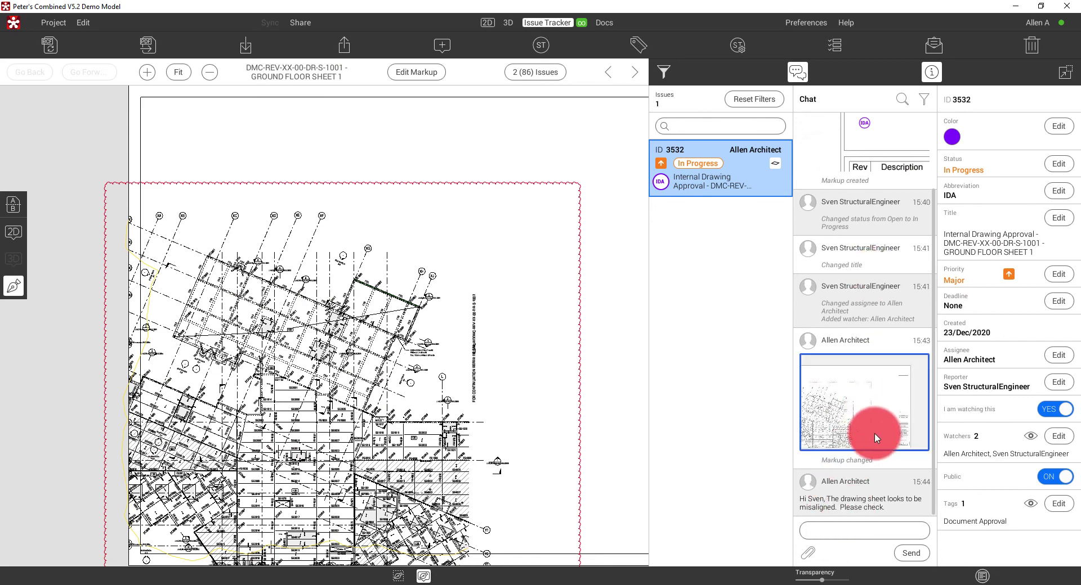
- Set the status of the GROUND FLOOR SHEET 1 approval issue to Closed to reject the drawing
click(1058, 164)
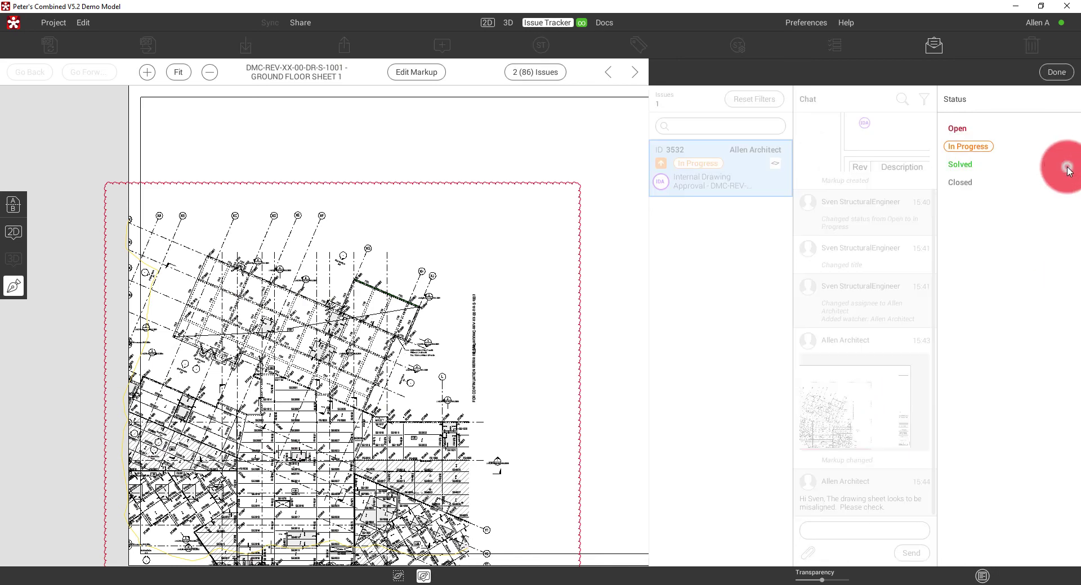
click(960, 183)
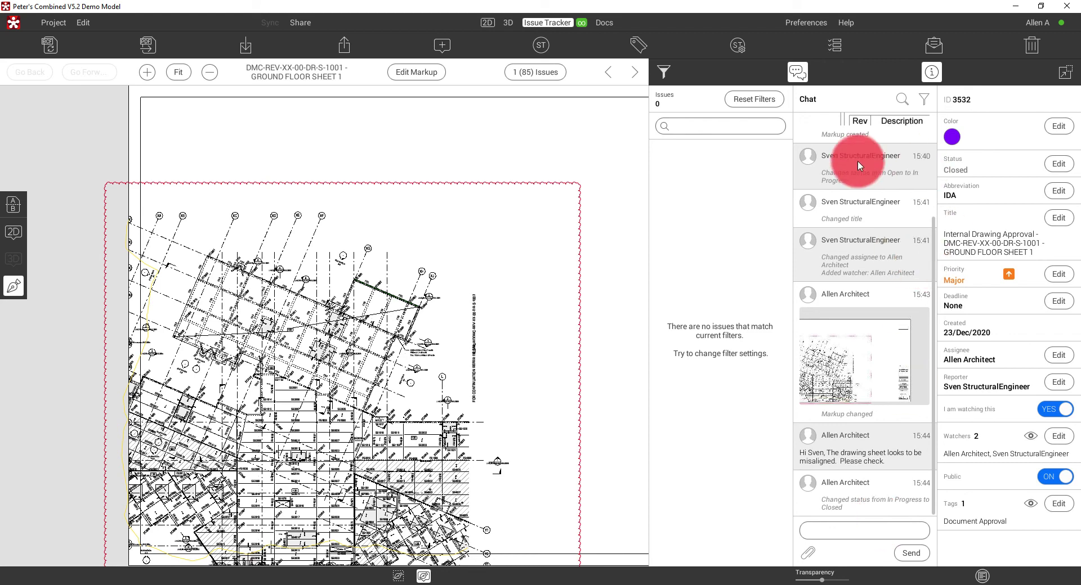
click(843, 361)
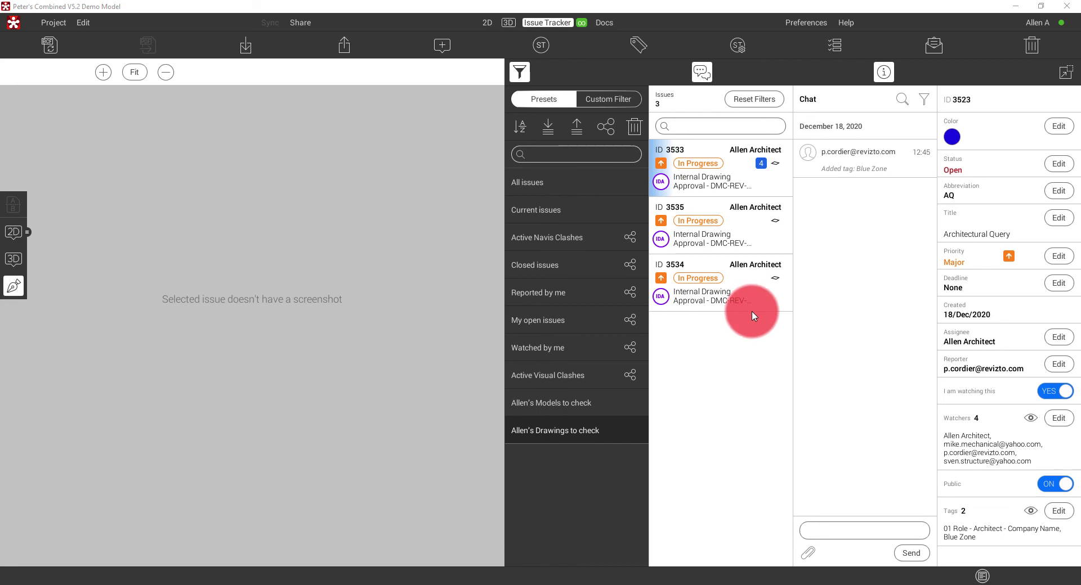
- Open the approval issue for DMC-REV-XX-00-DR-S-1002 - GROUND FLOOR SHEET 2 and inspect the sheet's alignment and plan details
click(760, 194)
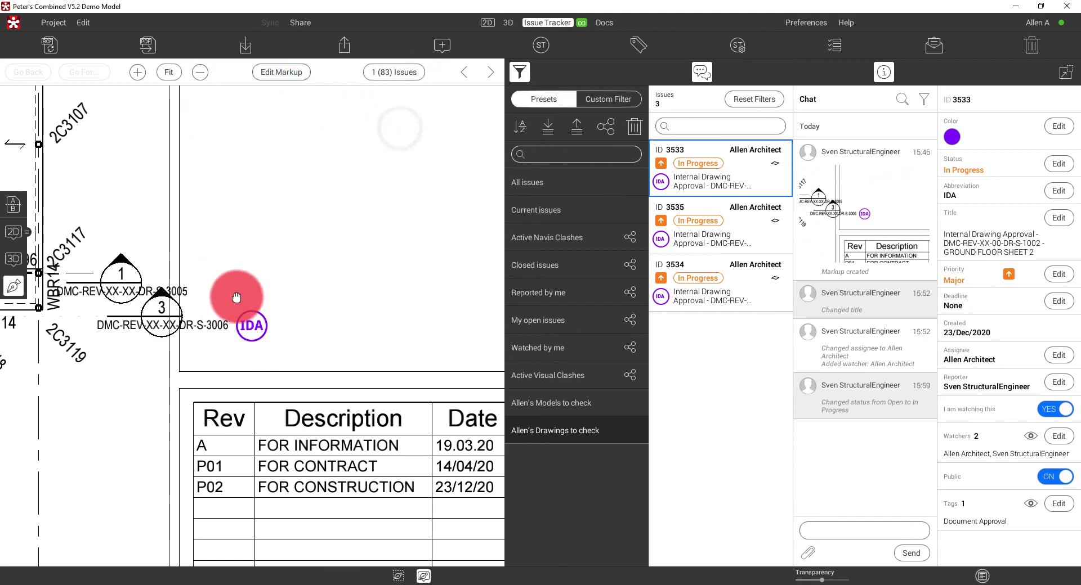
click(172, 71)
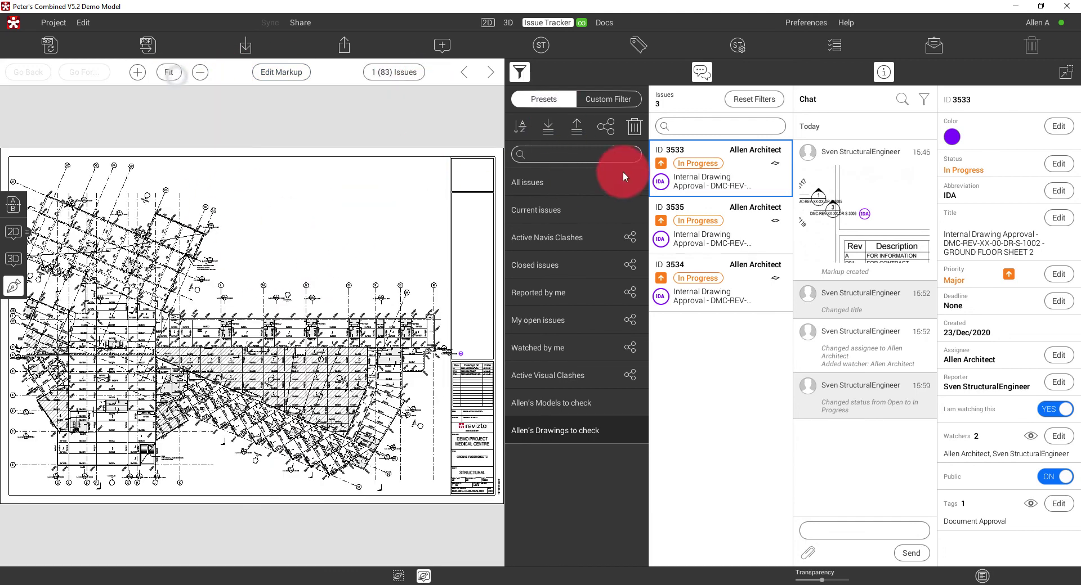
click(1064, 72)
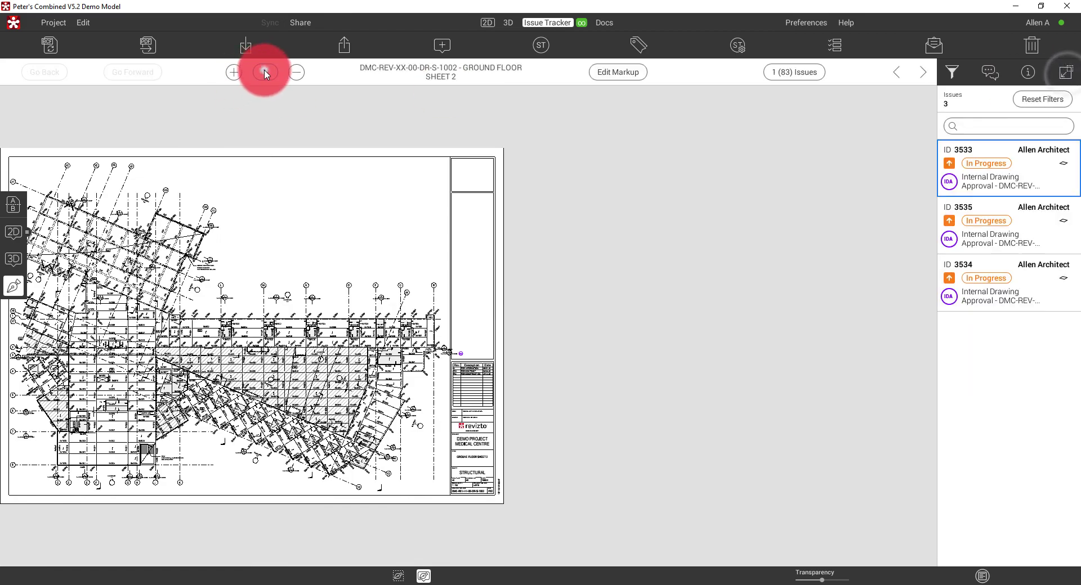
click(264, 71)
scroll(374, 499, up, 3)
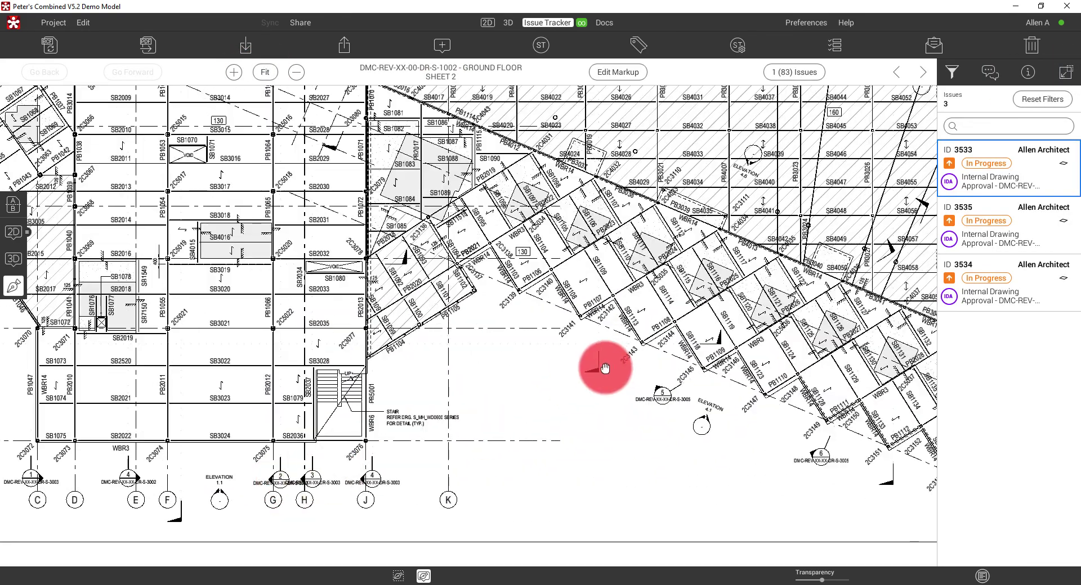
drag(693, 340, 362, 414)
scroll(527, 285, down, 1)
scroll(526, 343, down, 1)
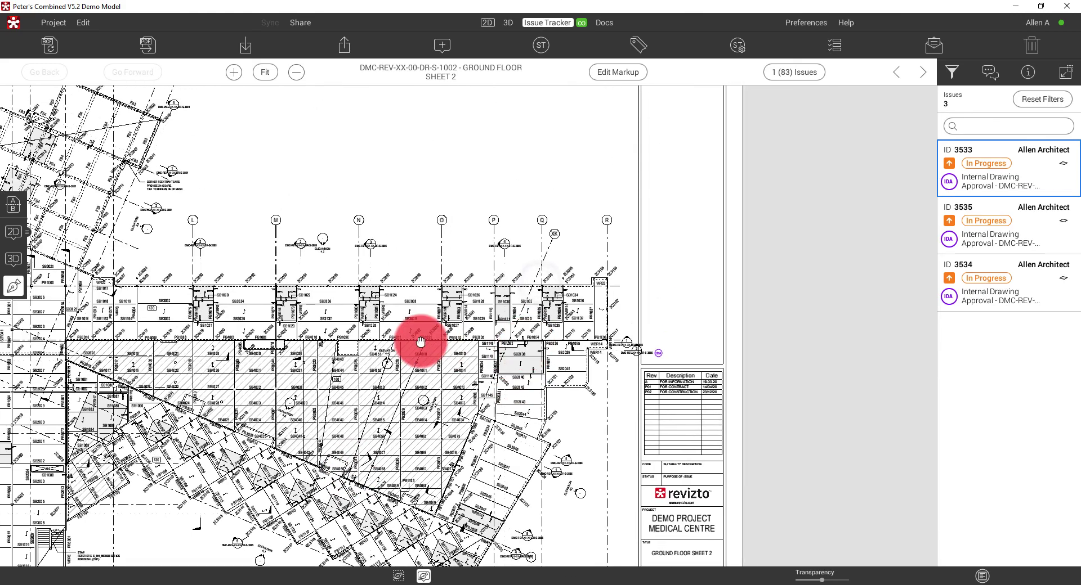
scroll(422, 343, down, 1)
click(265, 72)
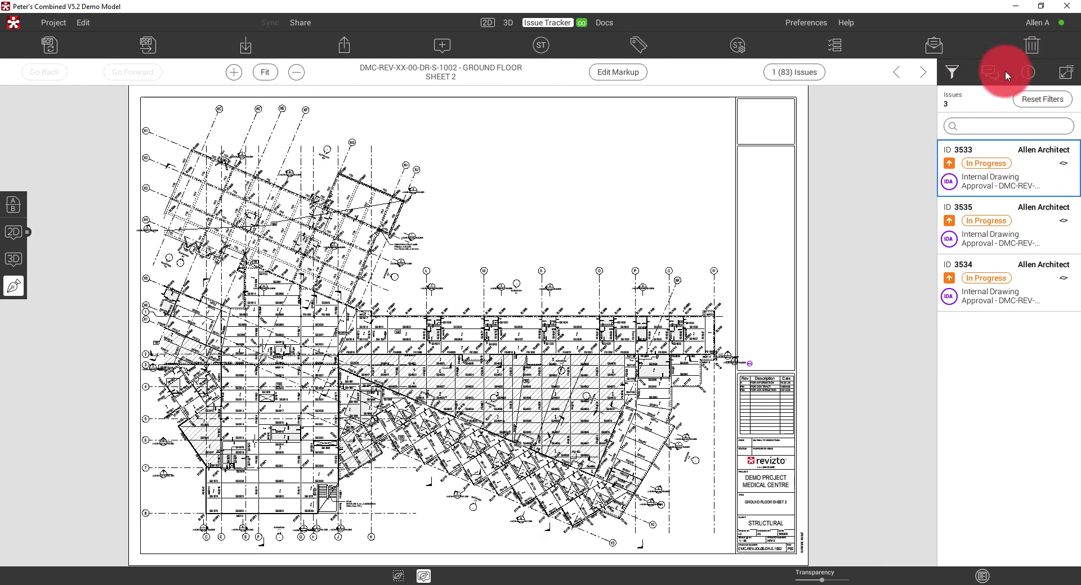
- Set the status of the GROUND FLOOR SHEET 2 approval issue to Solved
click(1035, 72)
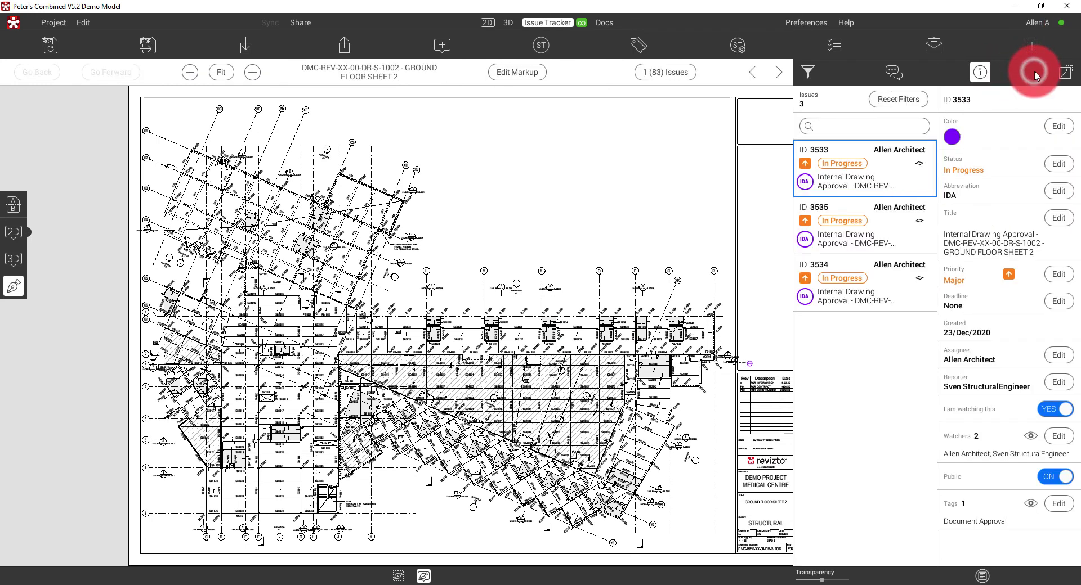
click(1059, 163)
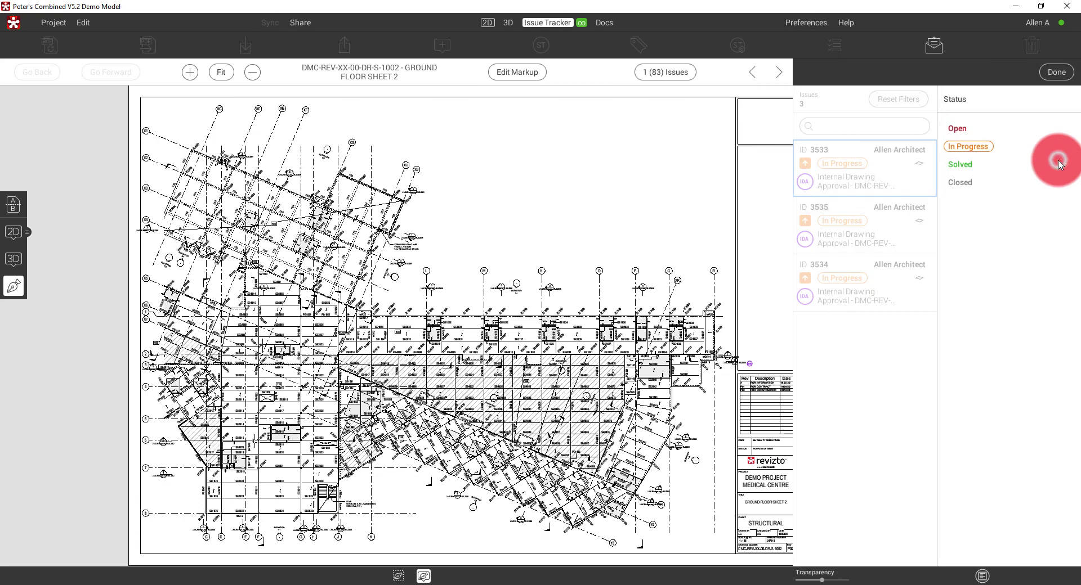
click(960, 164)
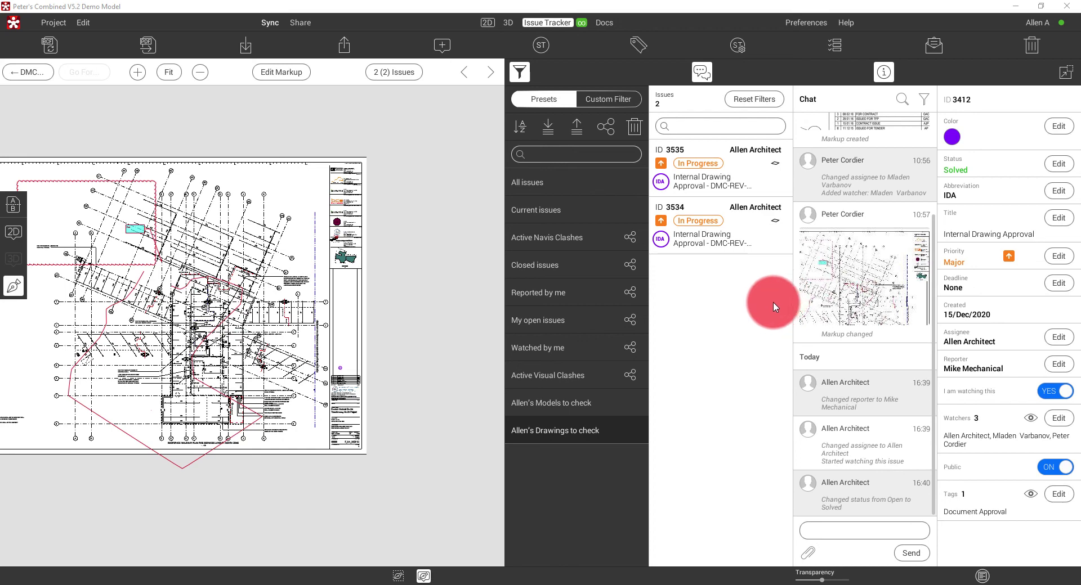
- Switch to Revizto Workspace in the browser and examine the Drawing Review Status and Model Review Status charts on the Document Review dashboard
click(934, 46)
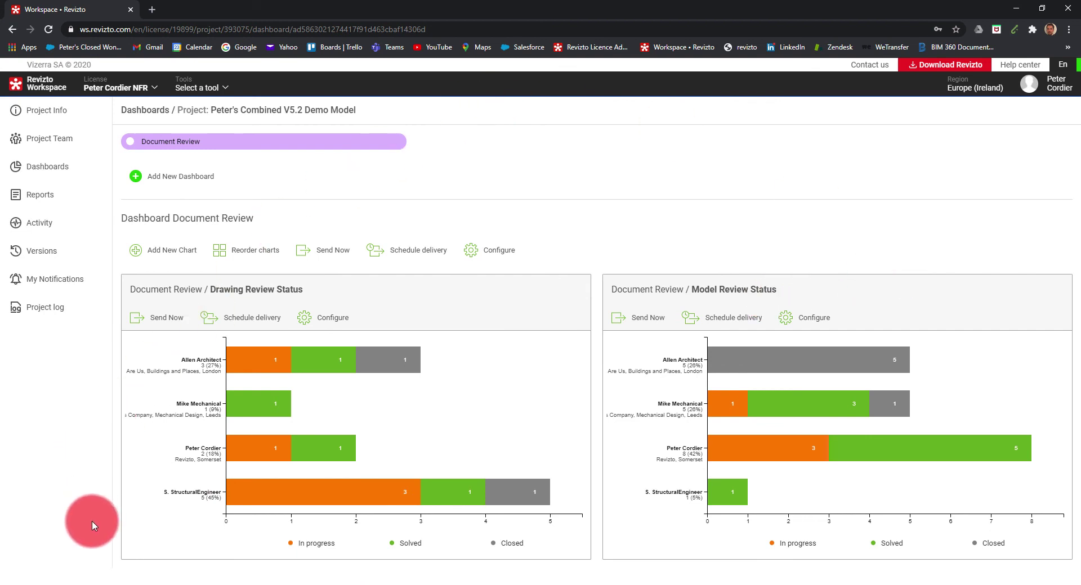
mouse_move(241, 364)
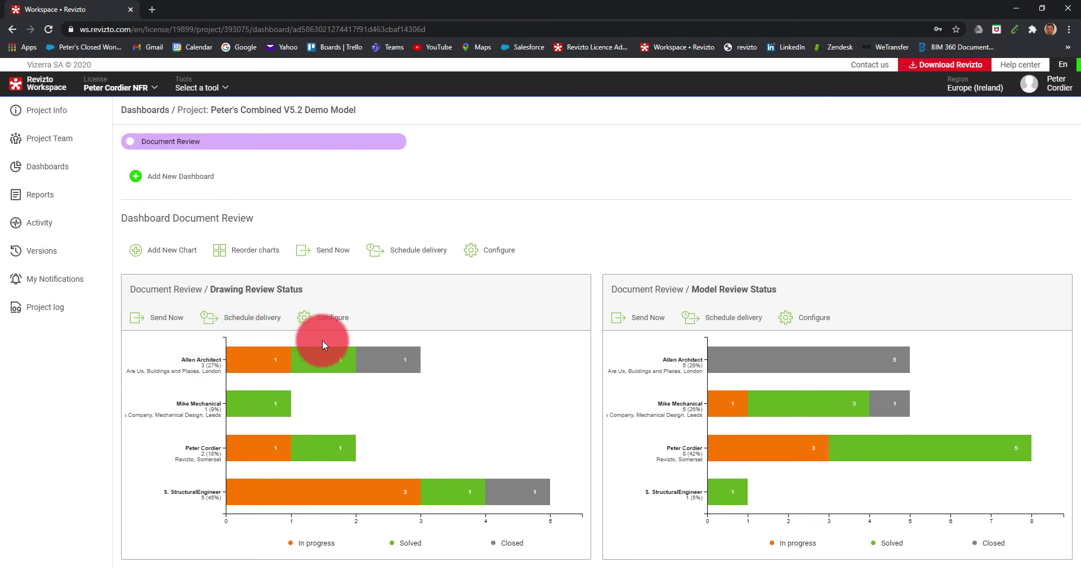
mouse_move(324, 358)
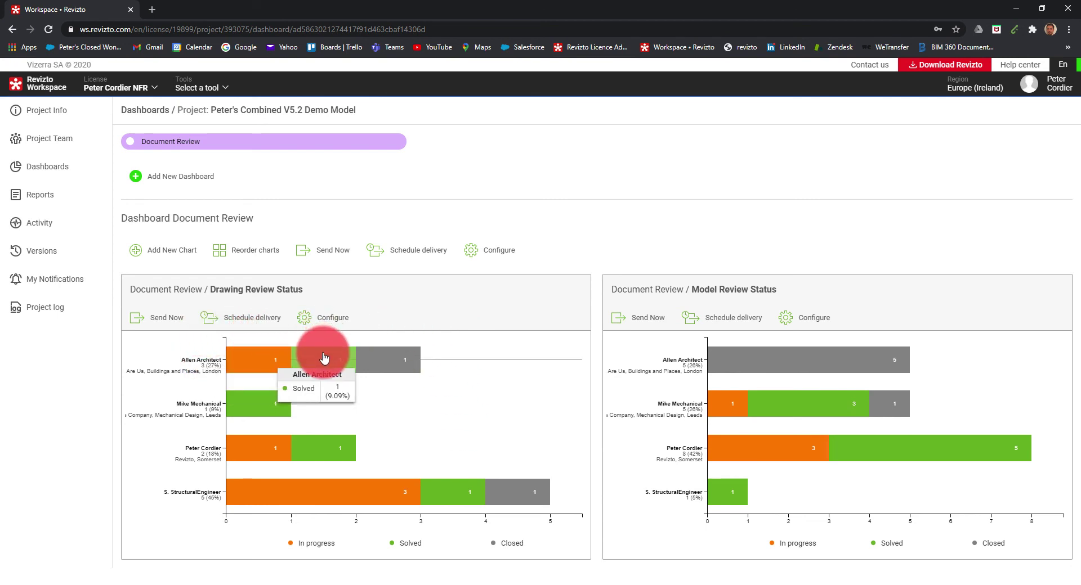
mouse_move(387, 364)
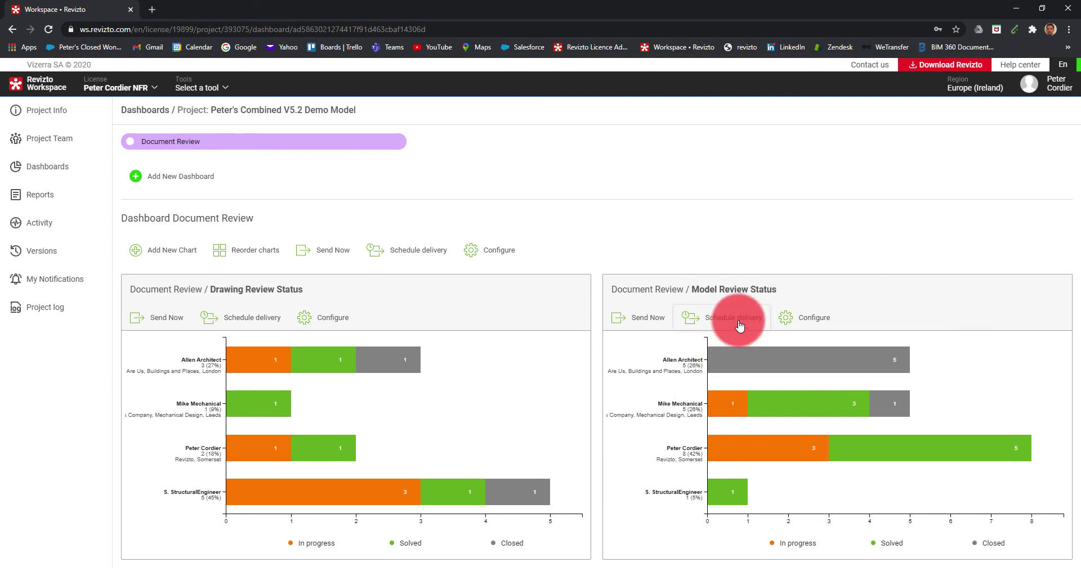
mouse_move(780, 362)
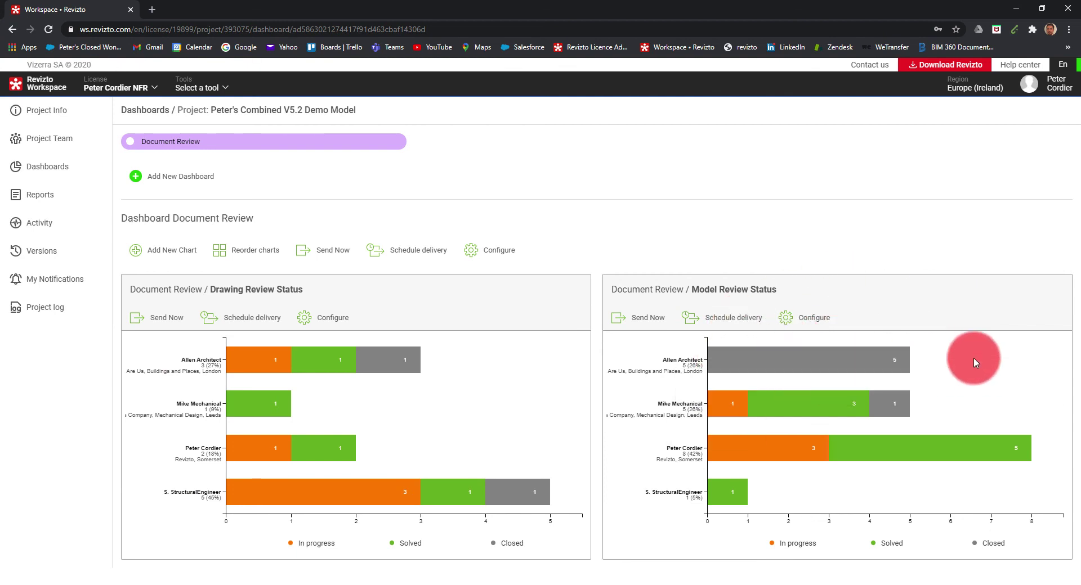
mouse_move(722, 363)
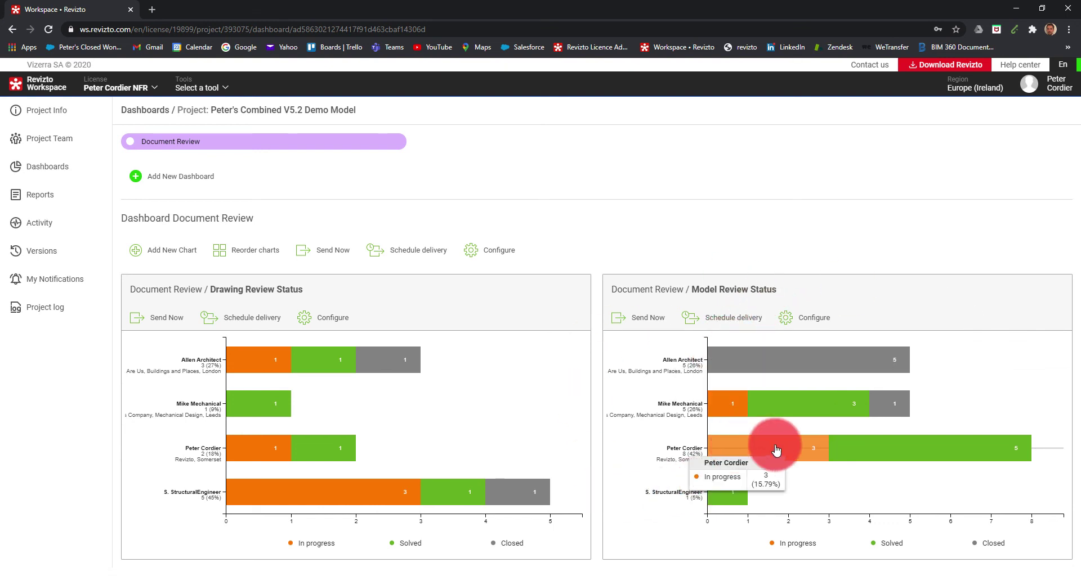
mouse_move(880, 465)
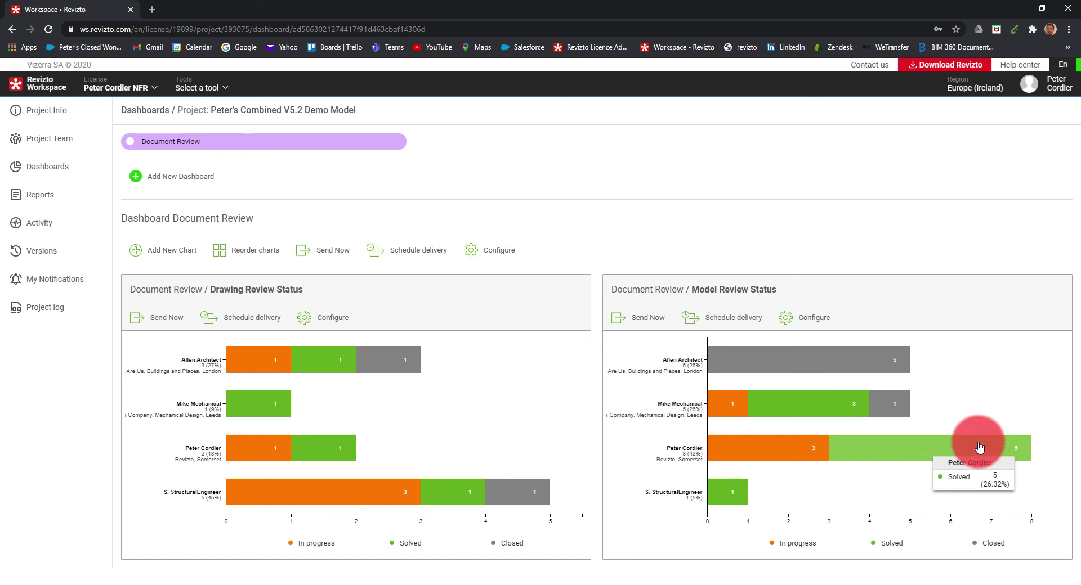